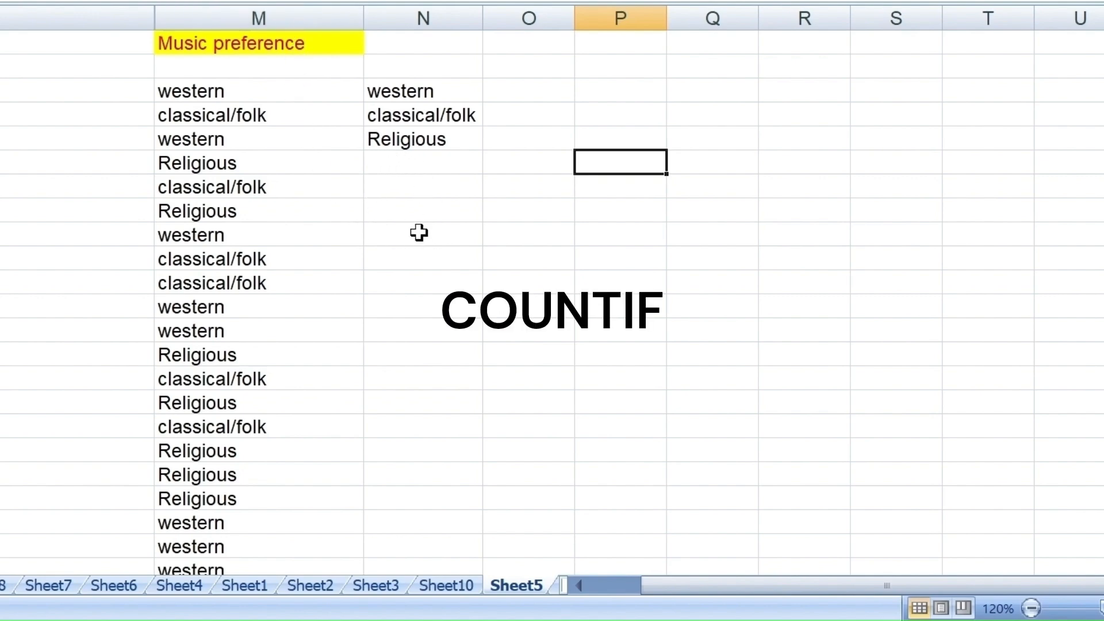
- Add a filter to the Music preference column and show only the Religious entries
left_click(325, 8)
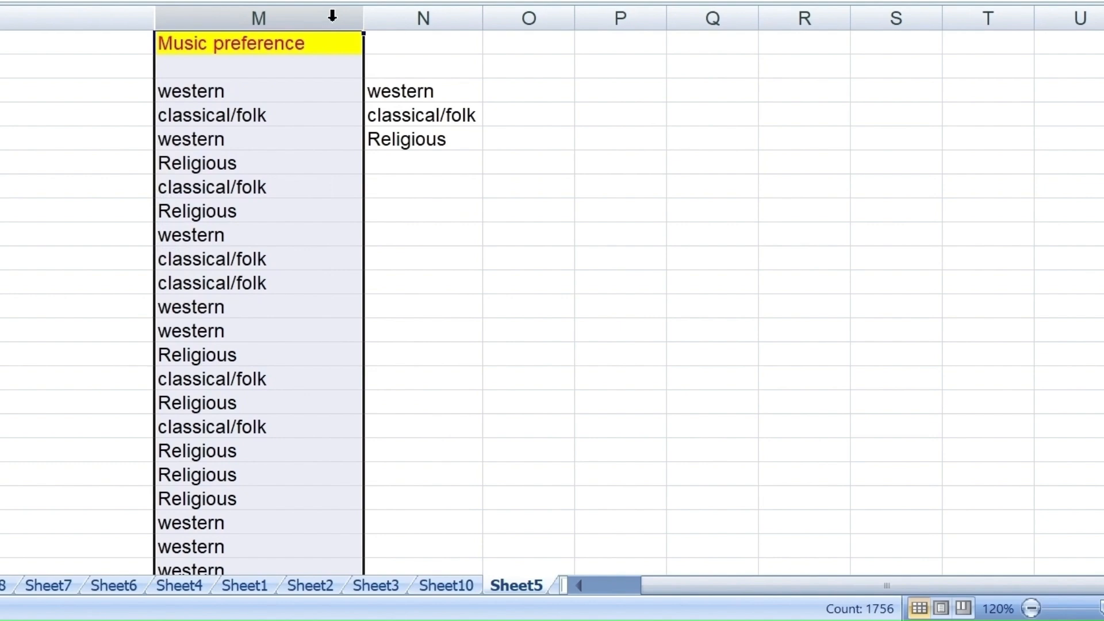
key("ctrl+shift+l")
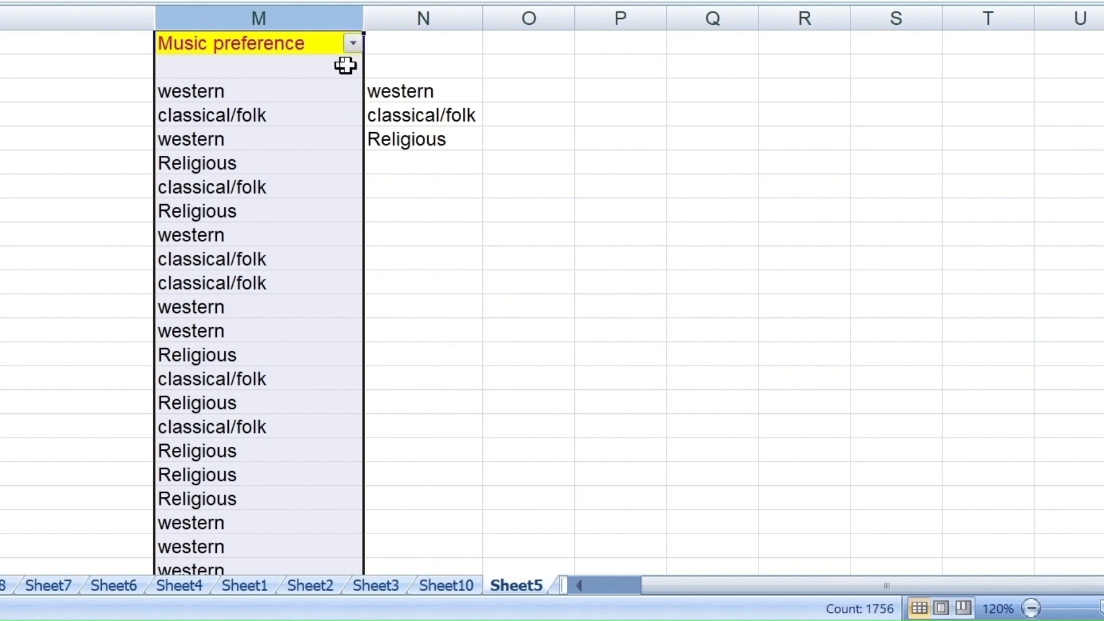
left_click(356, 49)
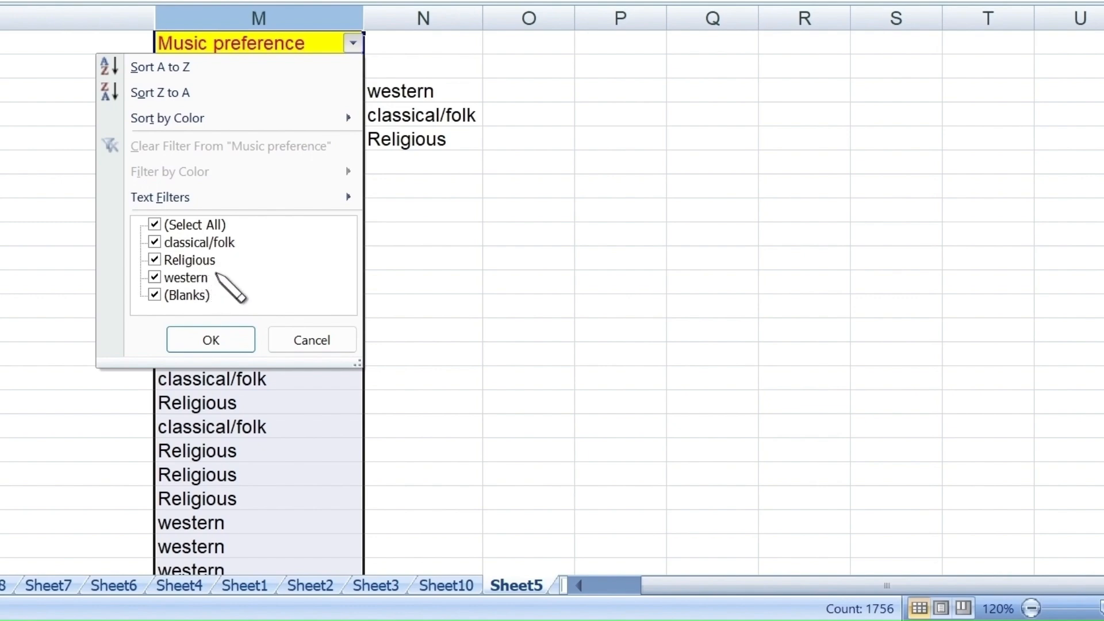
left_click(162, 221)
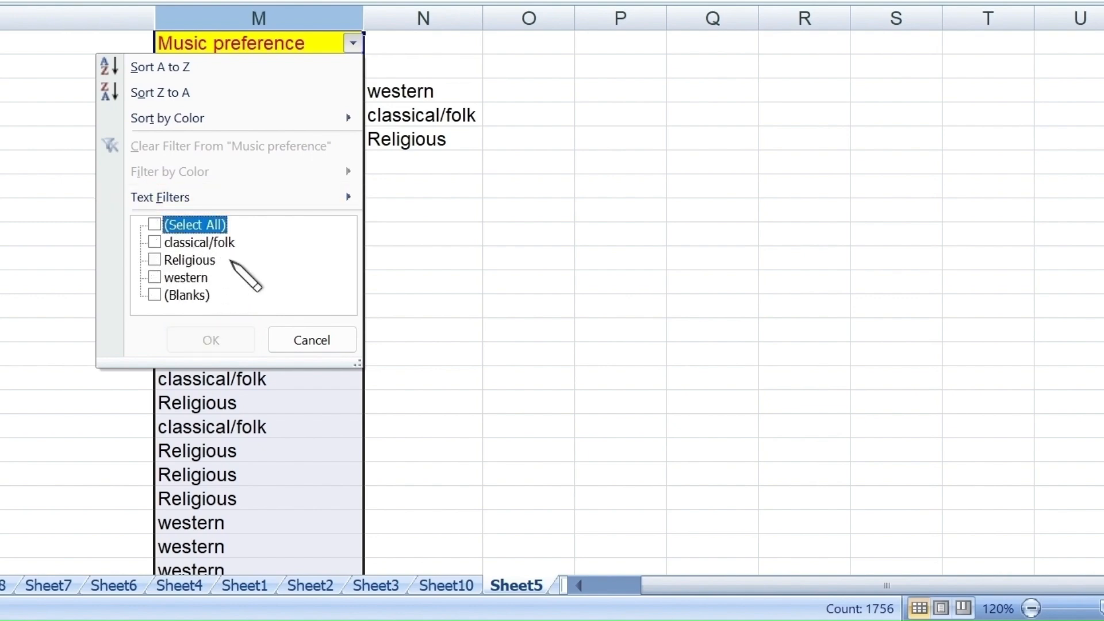
left_click(160, 262)
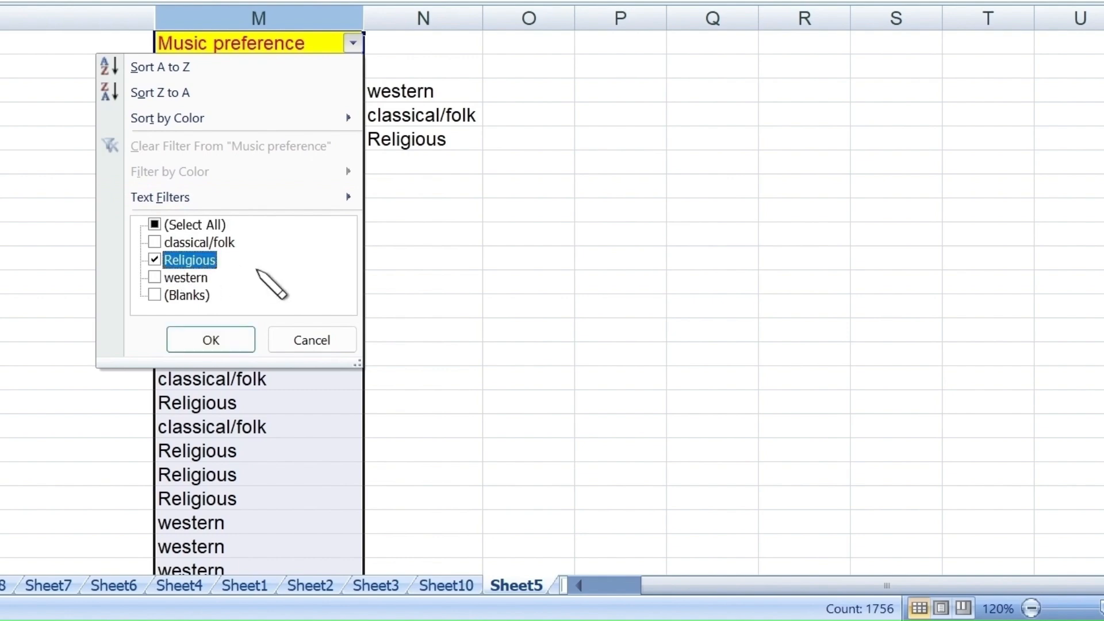
left_click(210, 339)
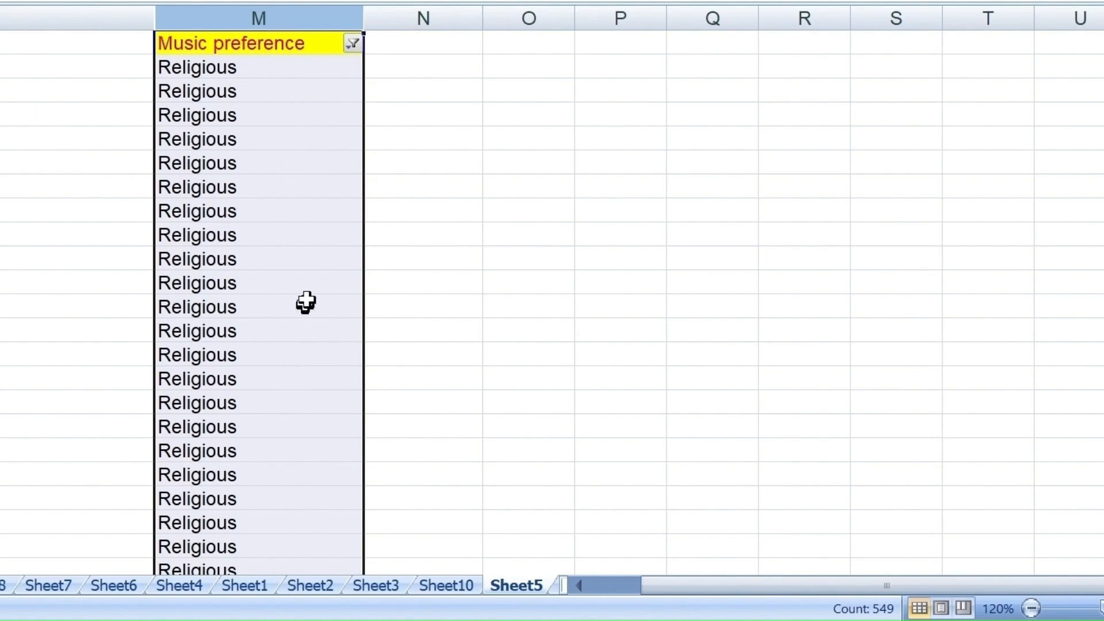
- Change the Music preference filter to show only the western entries
left_click(352, 43)
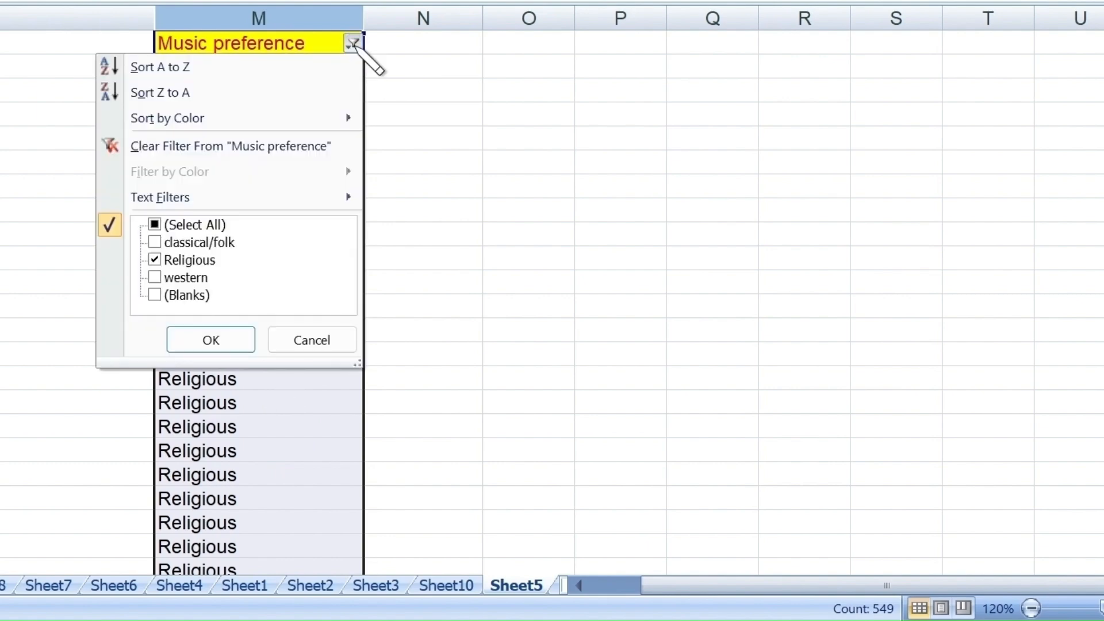
left_click(173, 260)
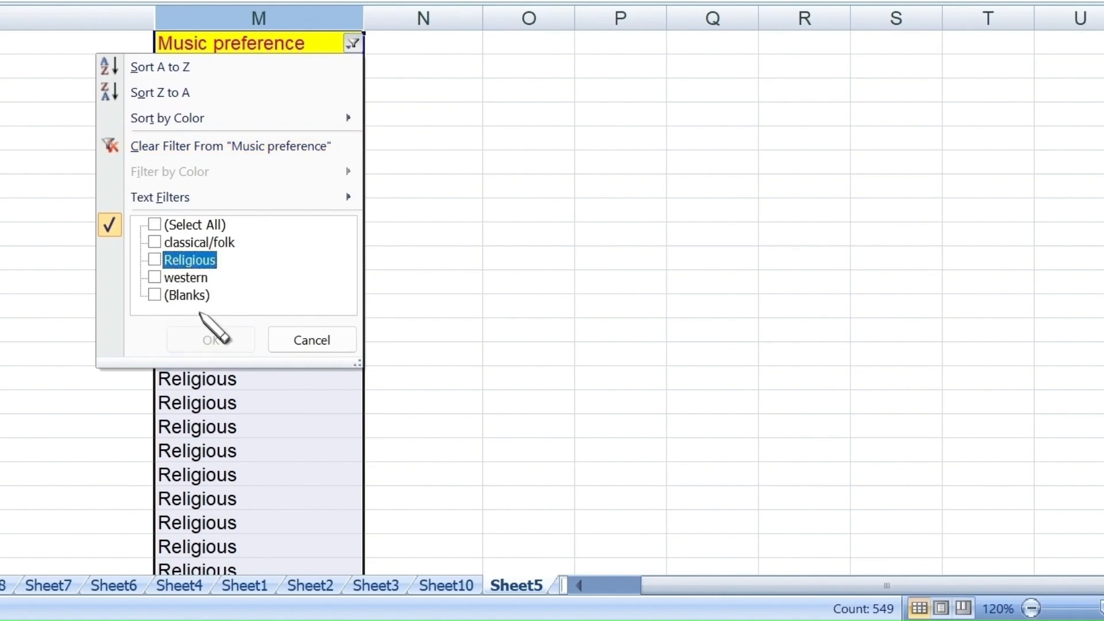
left_click(209, 277)
left_click(211, 339)
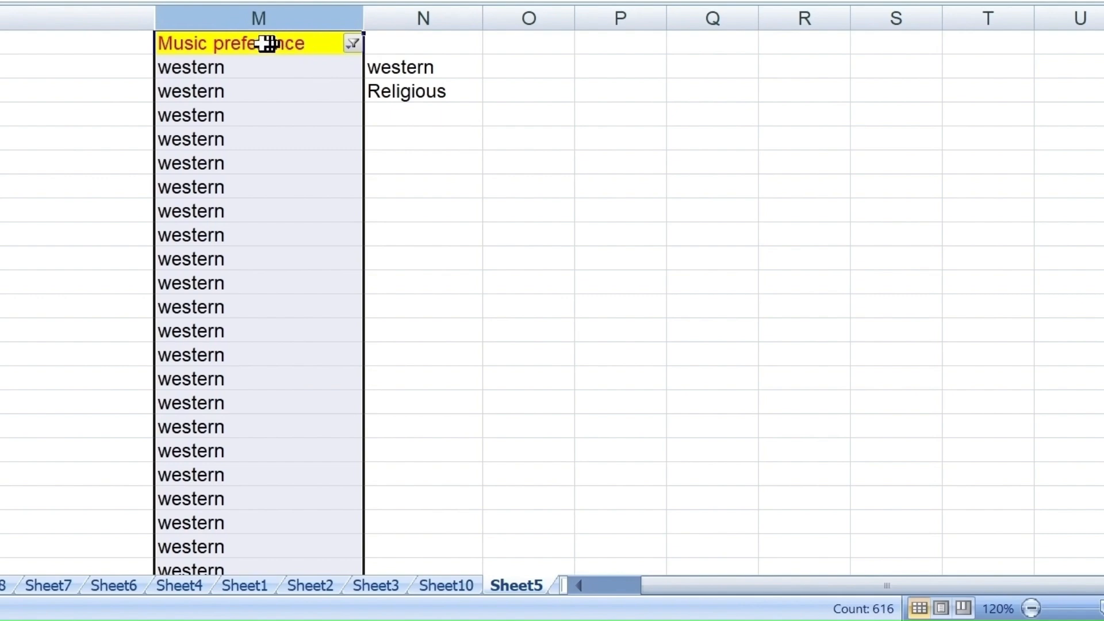
- Switch the Music preference filter to show only the classical/folk entries
left_click(353, 43)
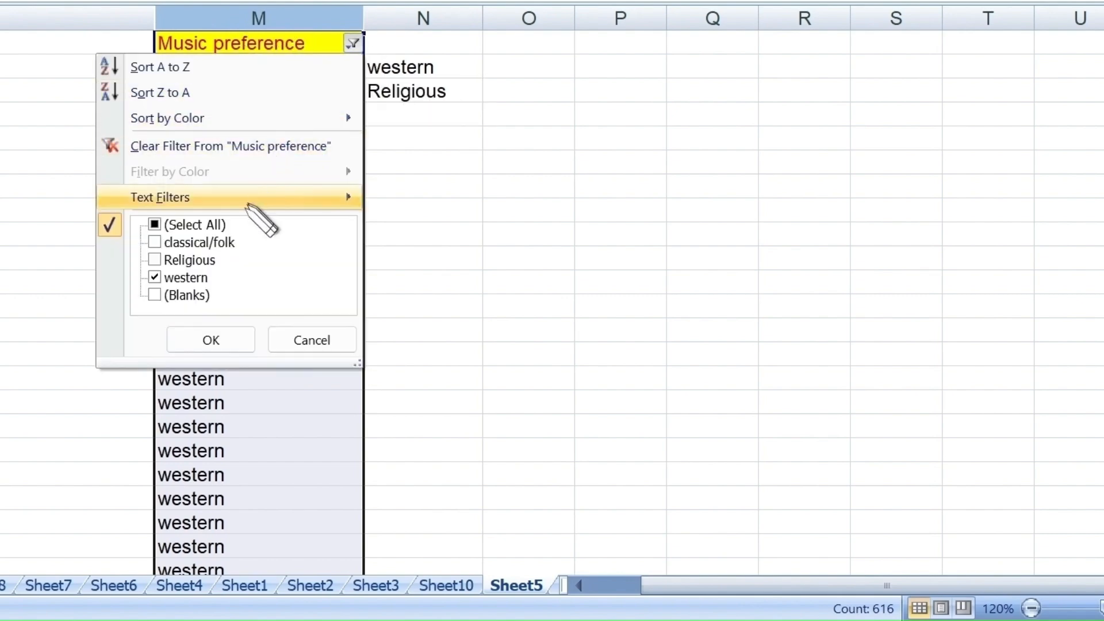
left_click(191, 278)
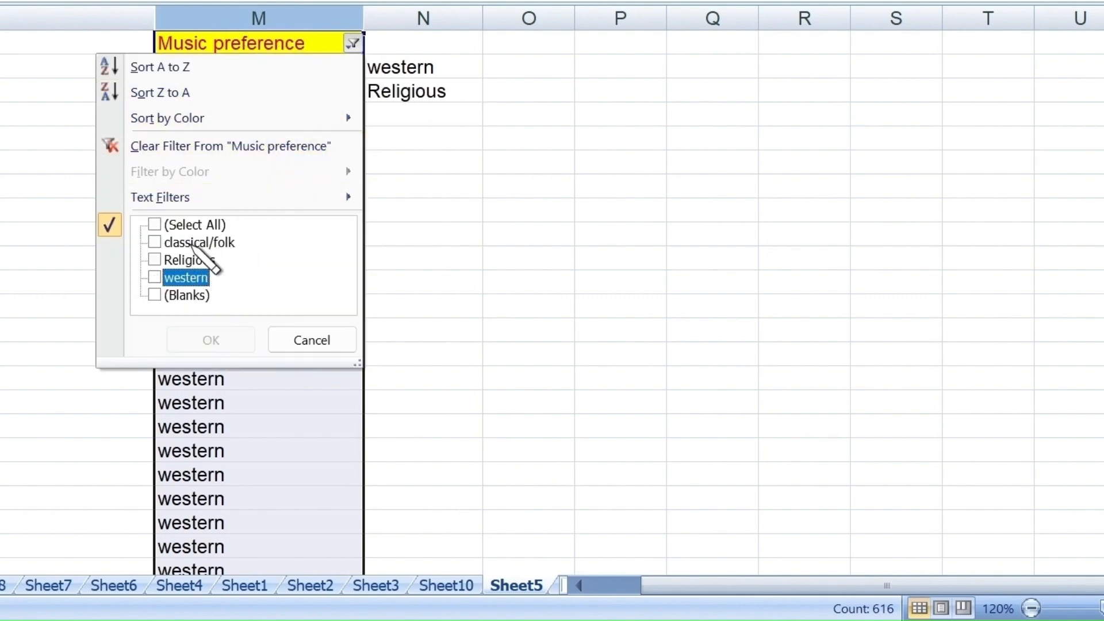
left_click(198, 242)
left_click(241, 340)
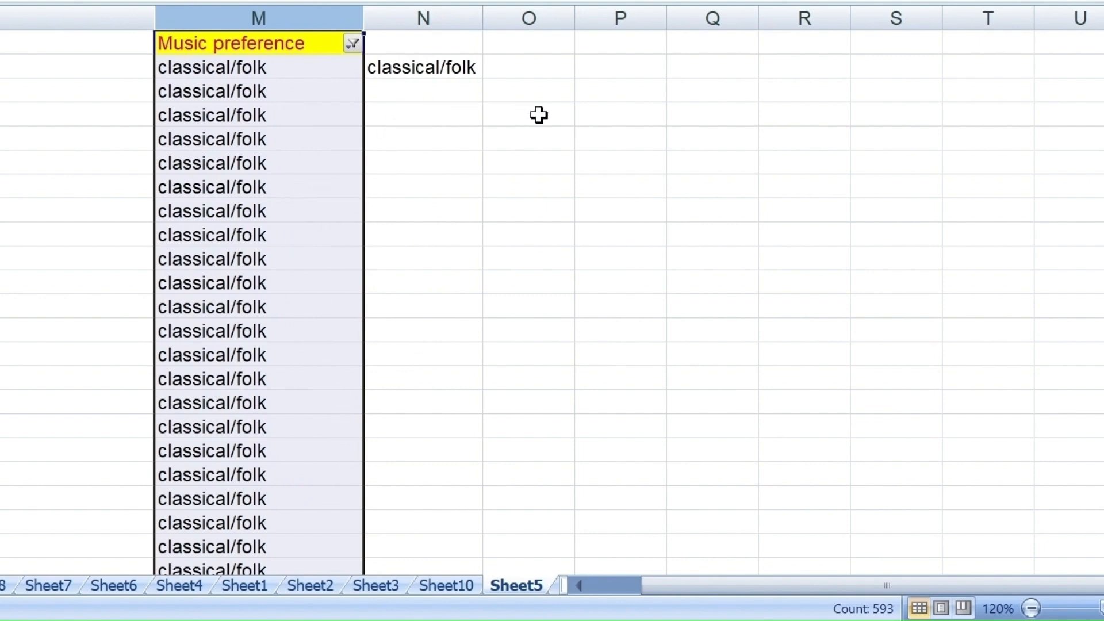
- Include Religious, western and blank entries in the Music preference filter again so that all rows are shown
left_click(352, 44)
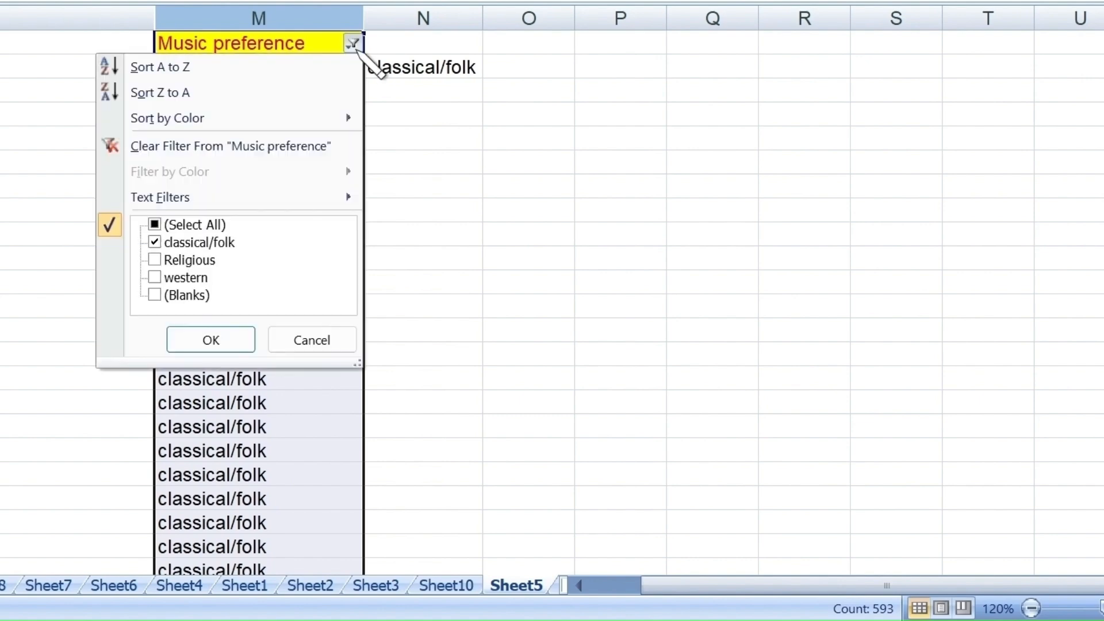
left_click(154, 260)
left_click(154, 277)
left_click(154, 295)
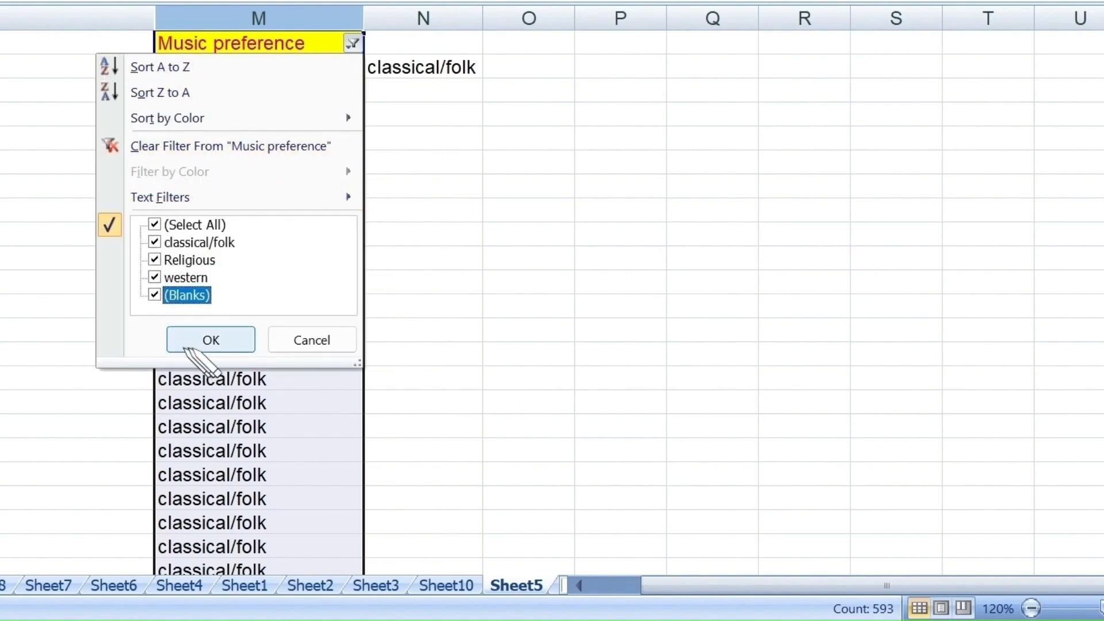
left_click(210, 341)
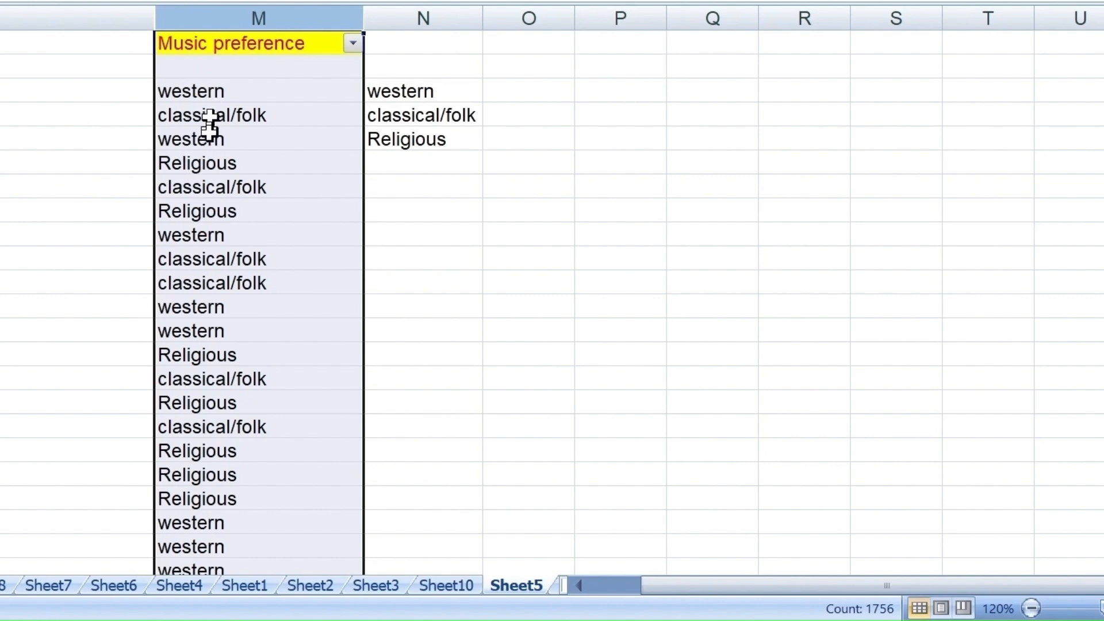
- Enter the formula =COUNTIF(M:M,N3) in cell O3 to count the western entries in column M
left_click(525, 89)
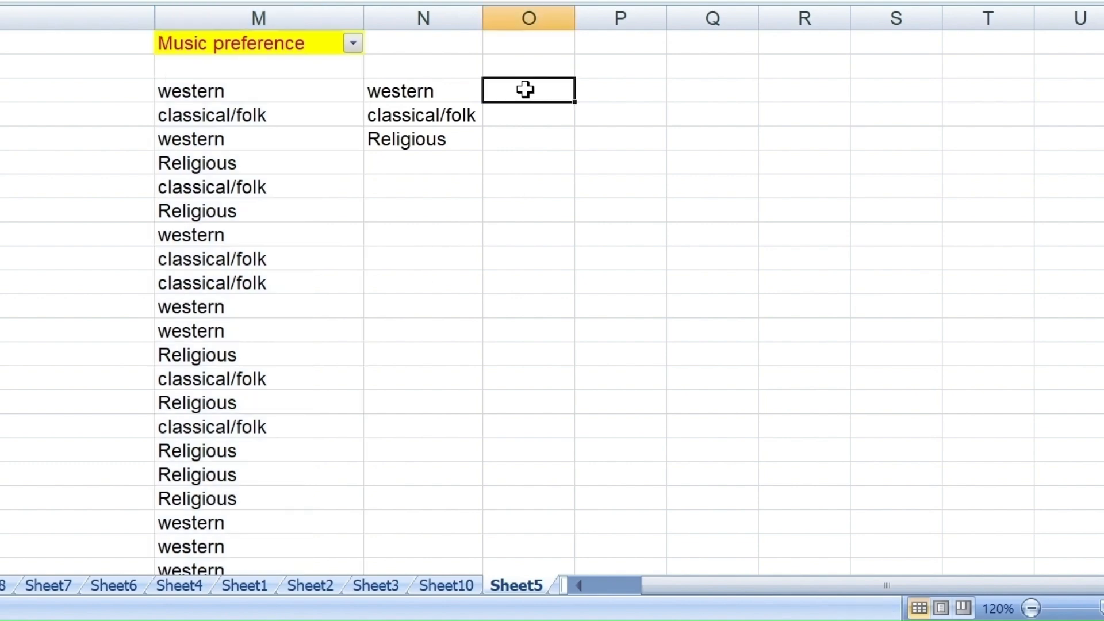
double_click(525, 90)
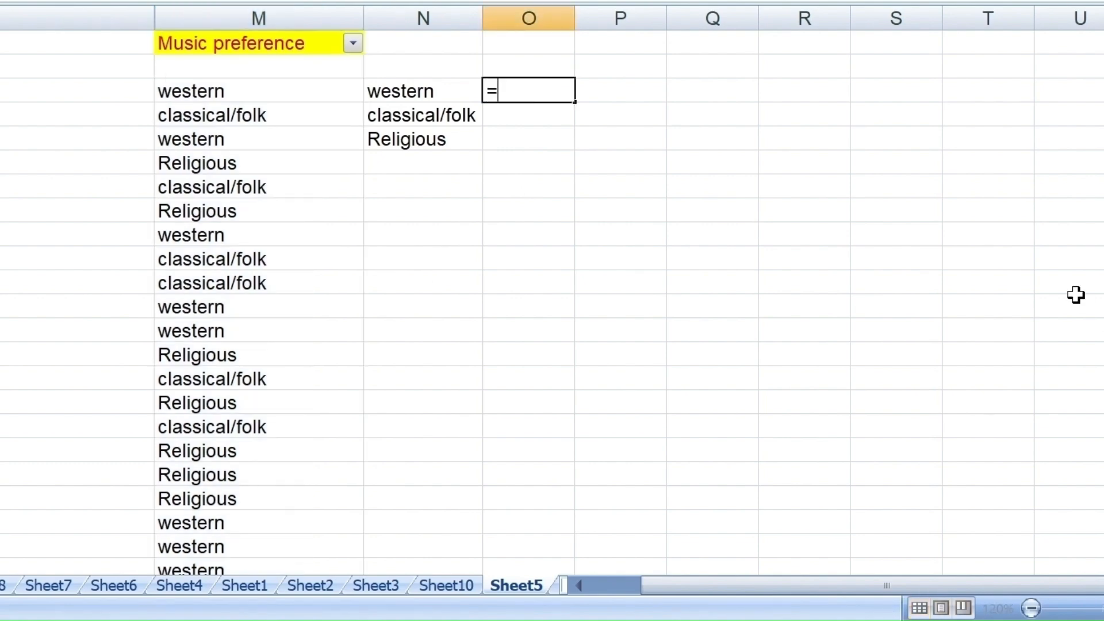
type("=cou")
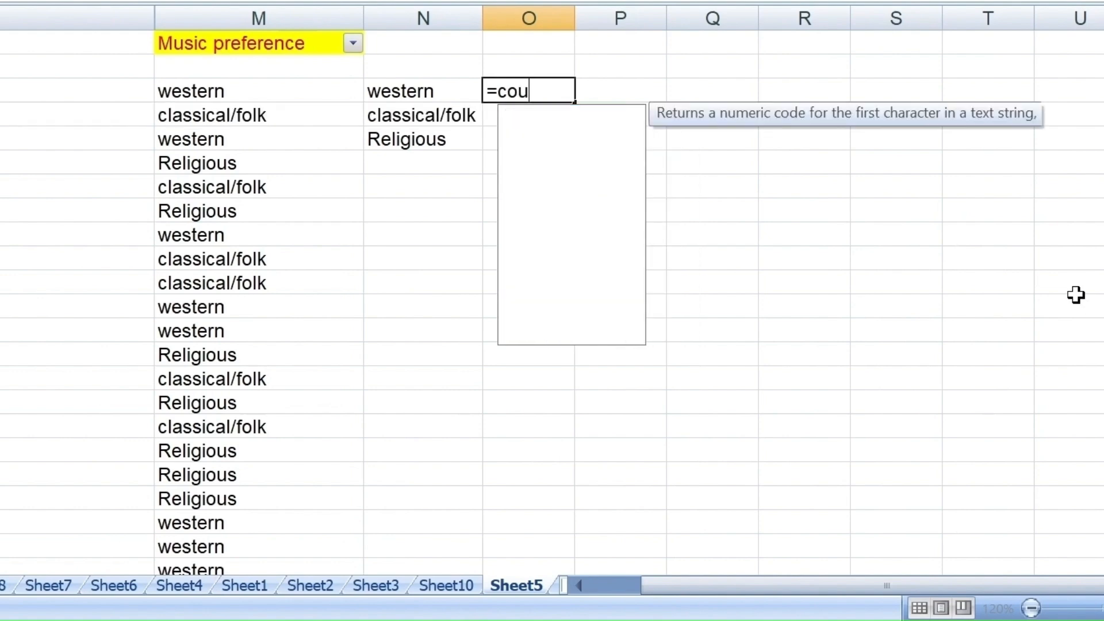
type("ntif")
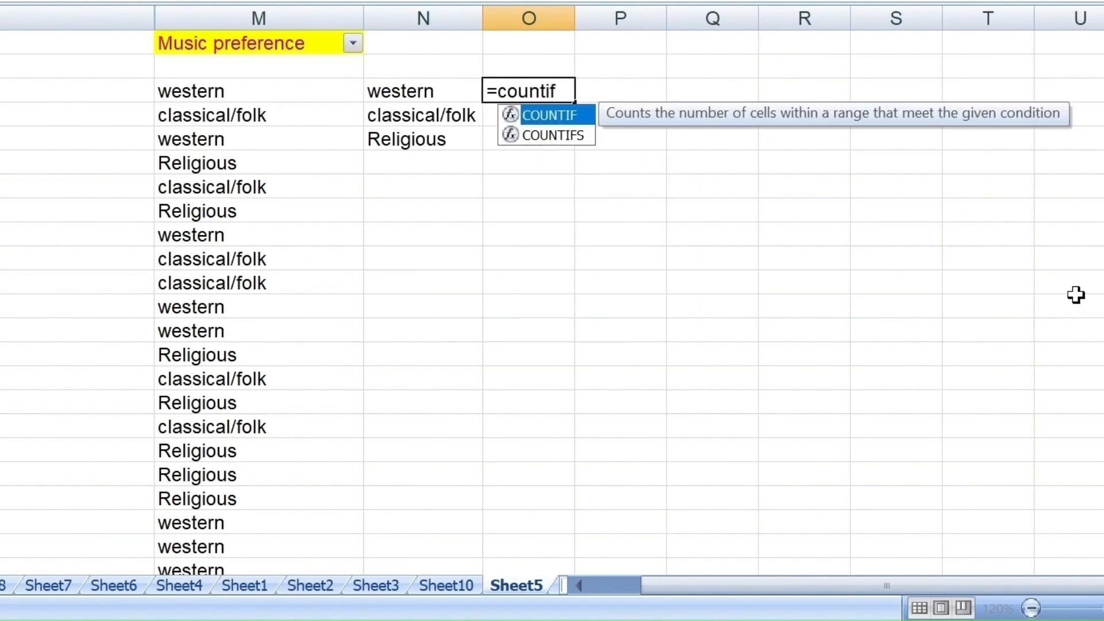
type("(")
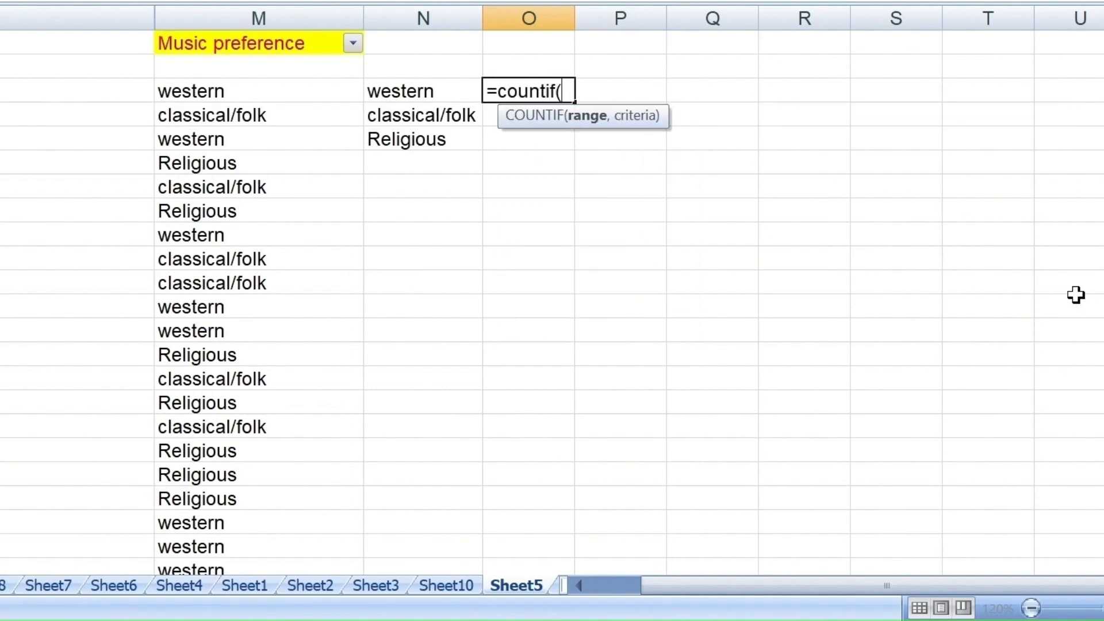
left_click(292, 13)
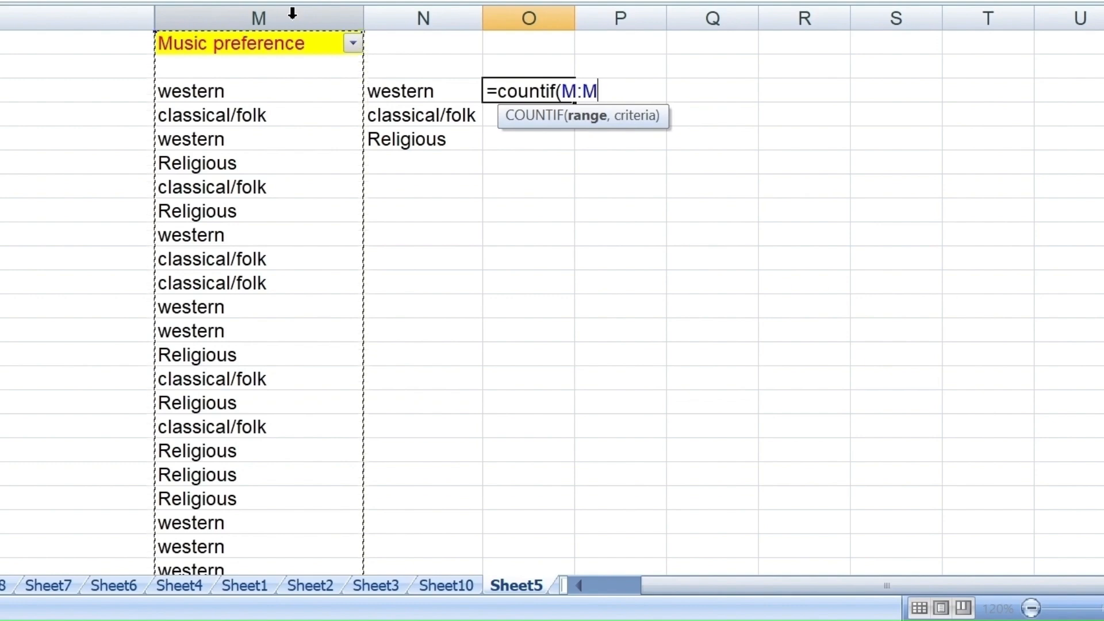
type(",")
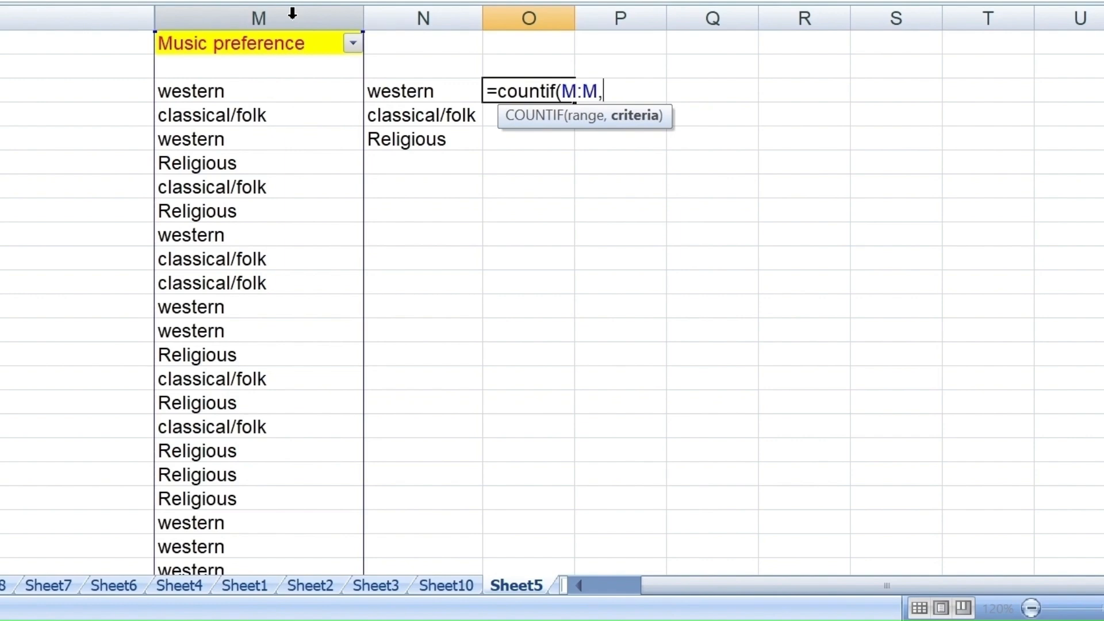
left_click(451, 95)
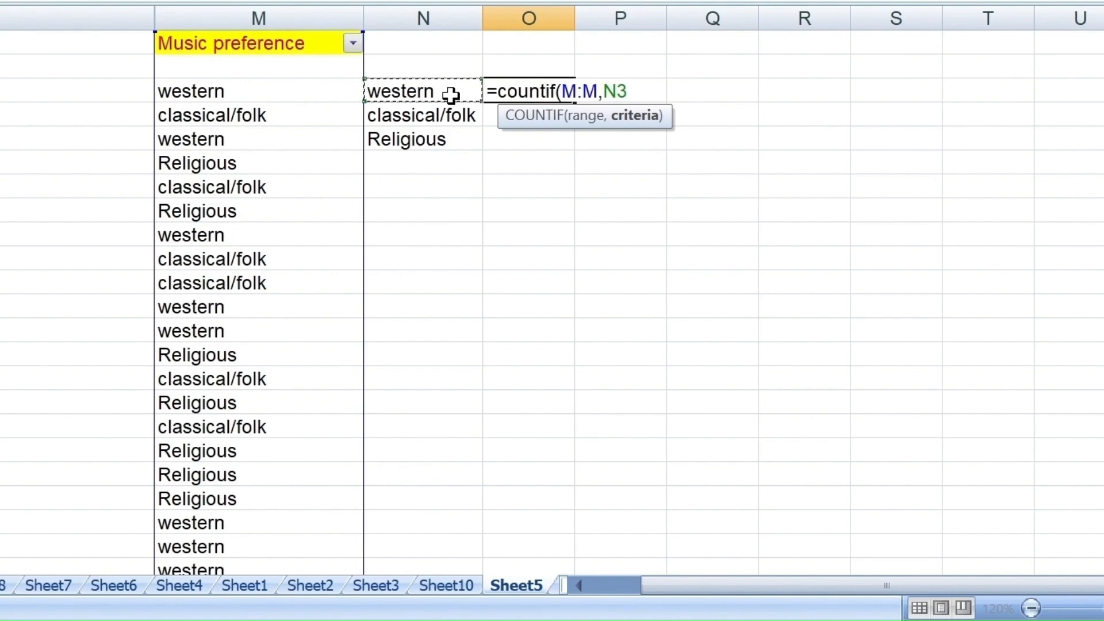
type(")")
key("Return")
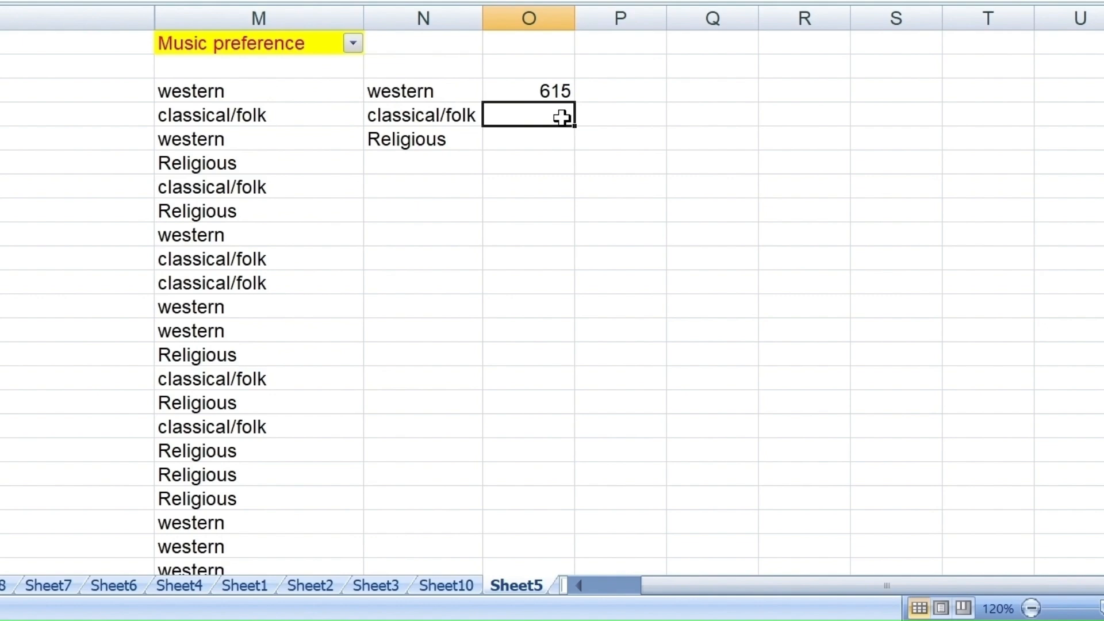
- Fill the COUNTIF formula from O3 down to O5 for the classical/folk and Religious categories
left_click(371, 117)
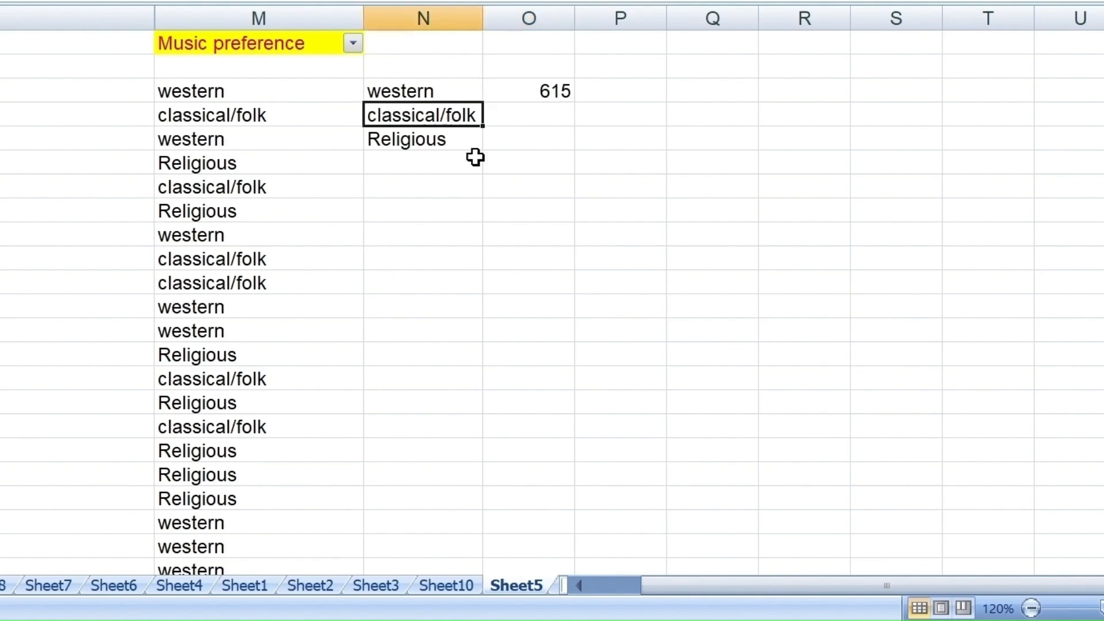
left_click(548, 92)
left_click(579, 107)
left_click(555, 96)
left_click_drag(575, 103, 575, 149)
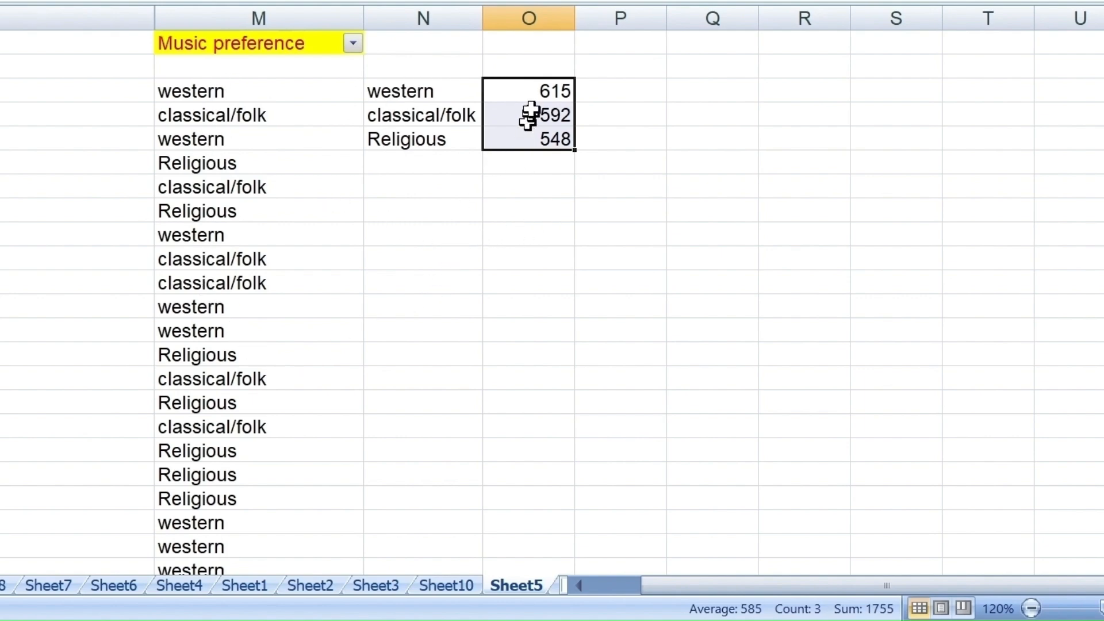
- Enter the formula =SUM(O3:O5) in cell O7 to add up the three category counts
left_click(533, 170)
left_click(530, 182)
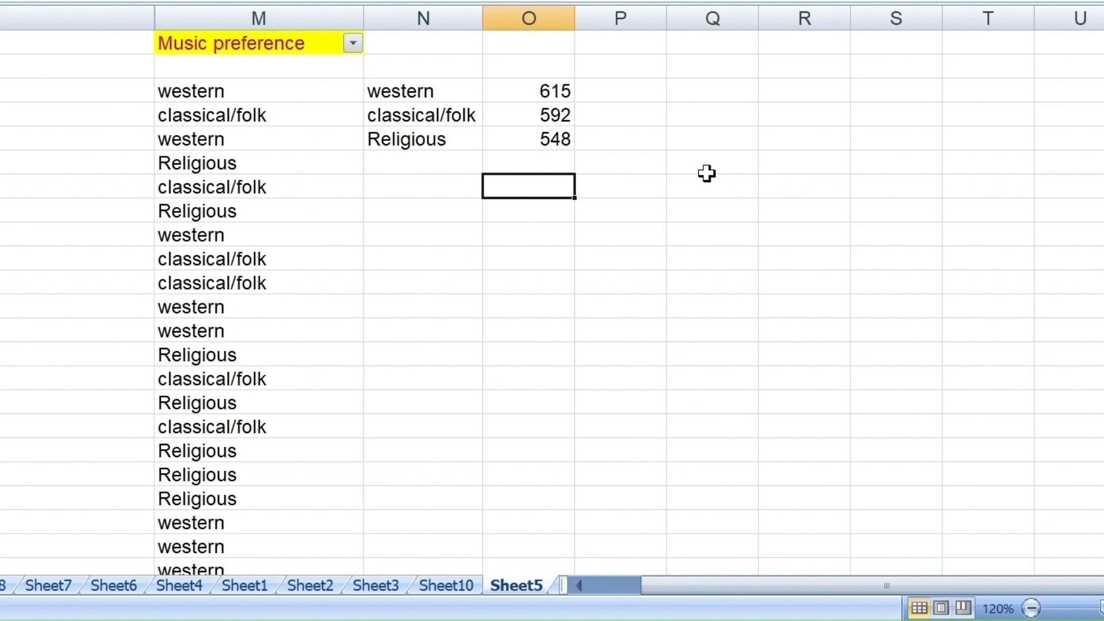
type("=")
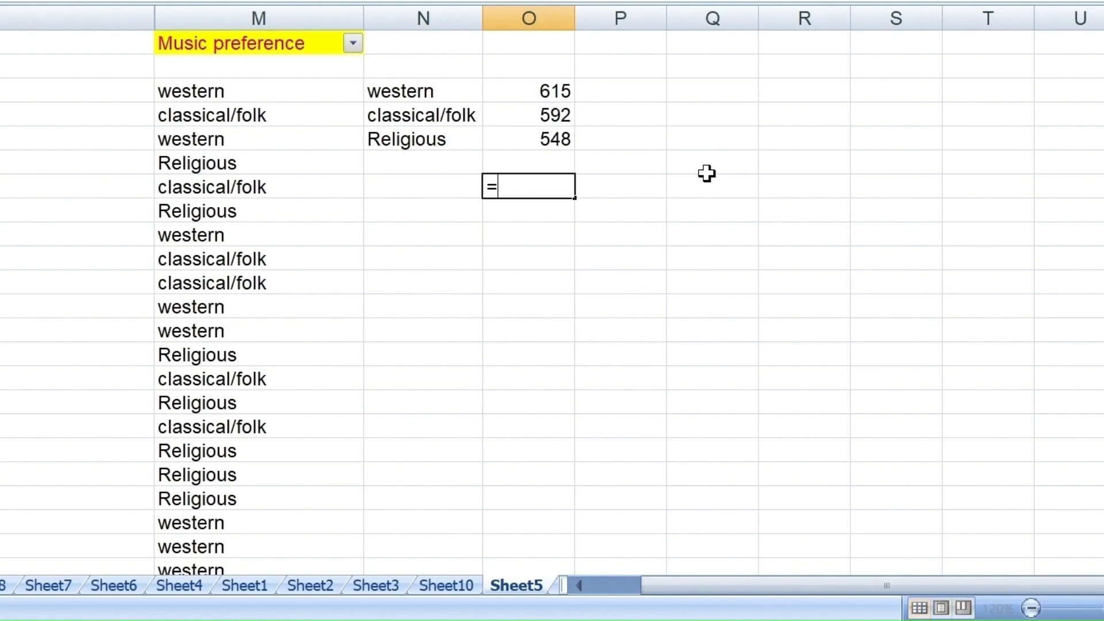
type("sum(")
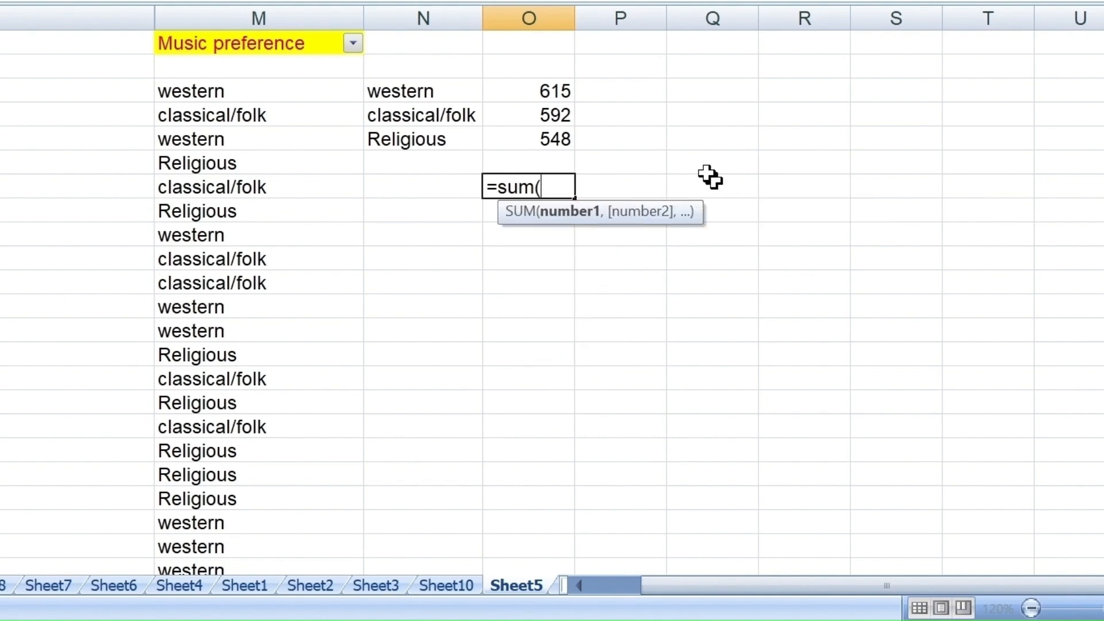
left_click(527, 90)
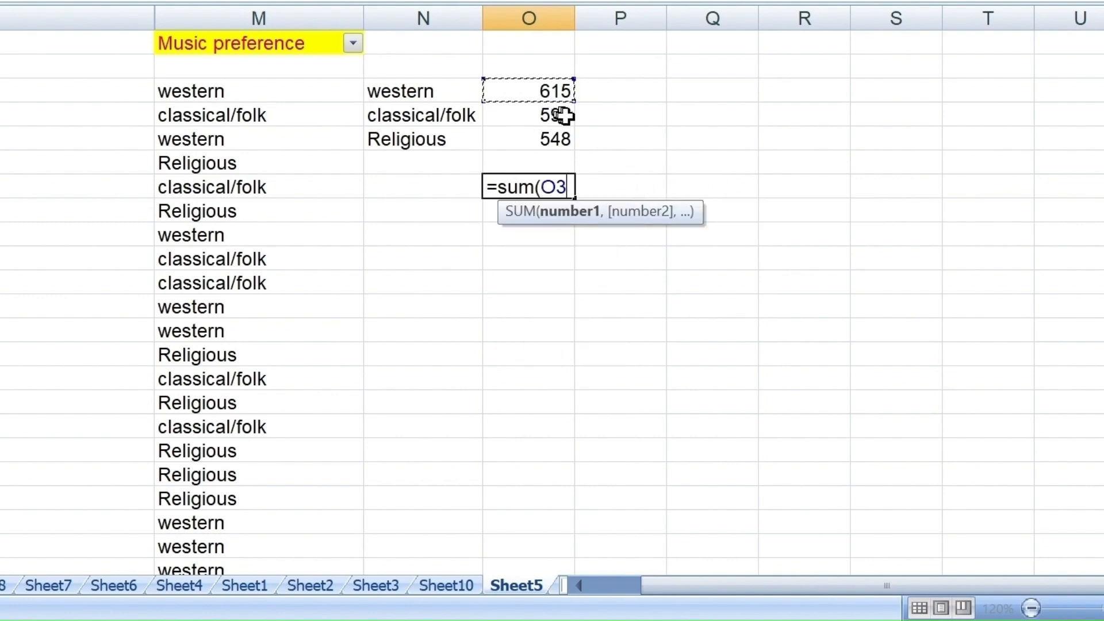
left_click_drag(528, 91, 546, 138)
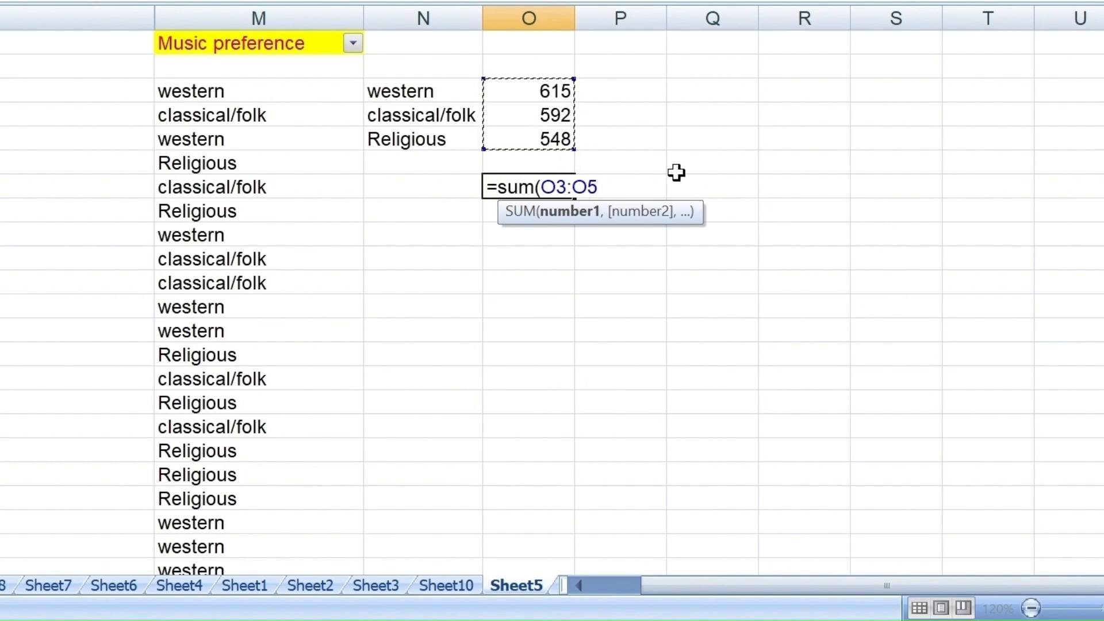
type(")")
key("Return")
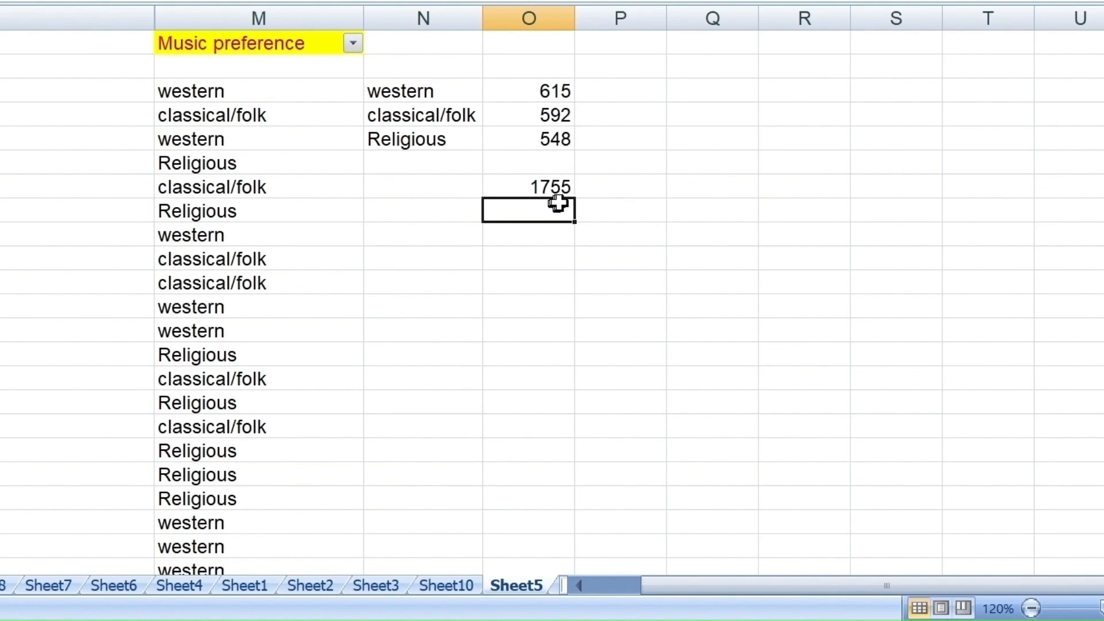
- Label the sum by entering "Total outcomes" in cell N7, and select cell P2
left_click(402, 193)
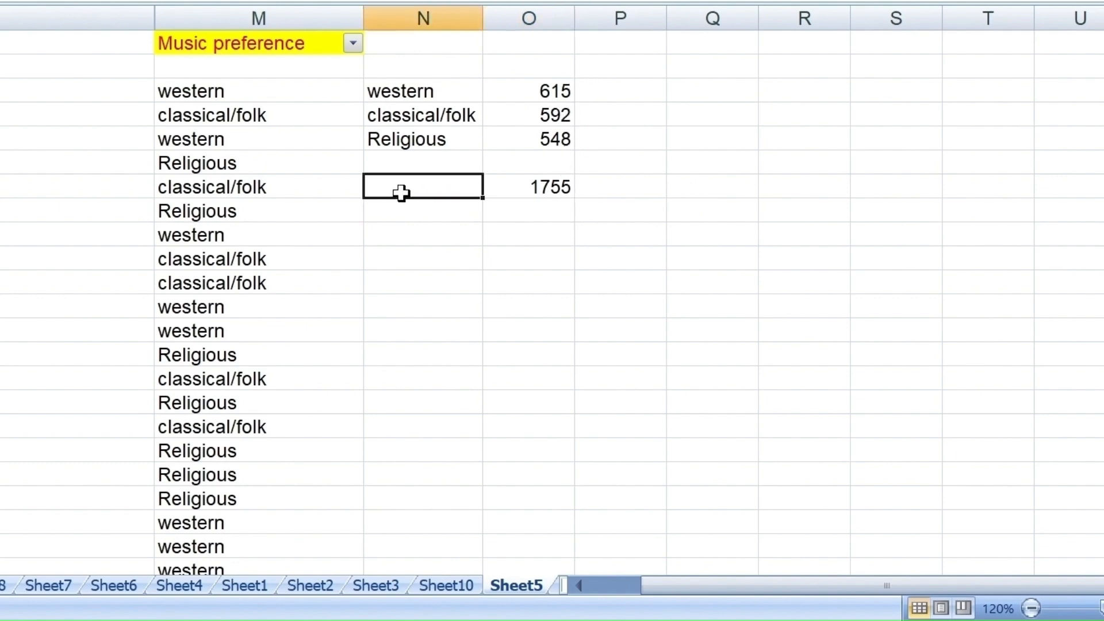
type("T")
type("otal outcomes")
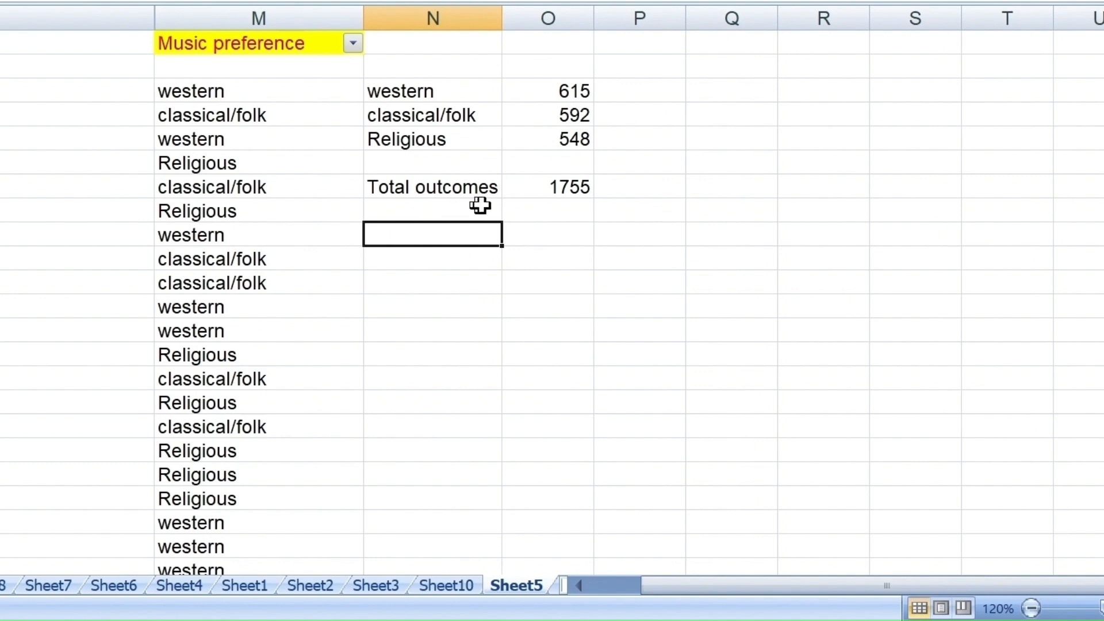
left_click(650, 70)
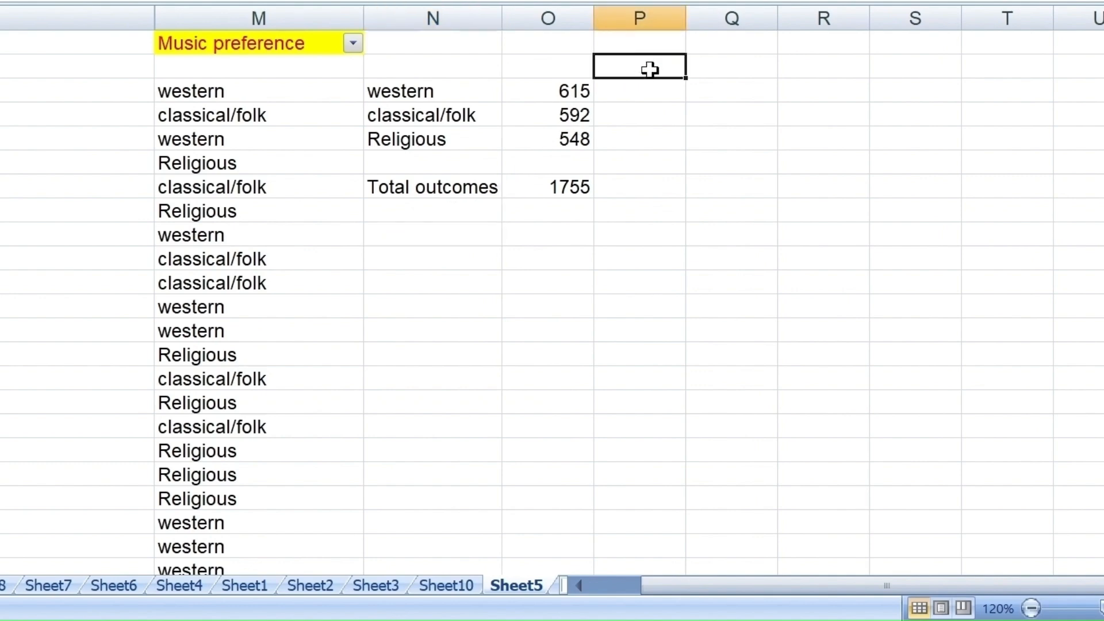
- Label cell P2 "p=" and enter the formula =O3/O7 in P3 to get the probability of the western category
type("p=")
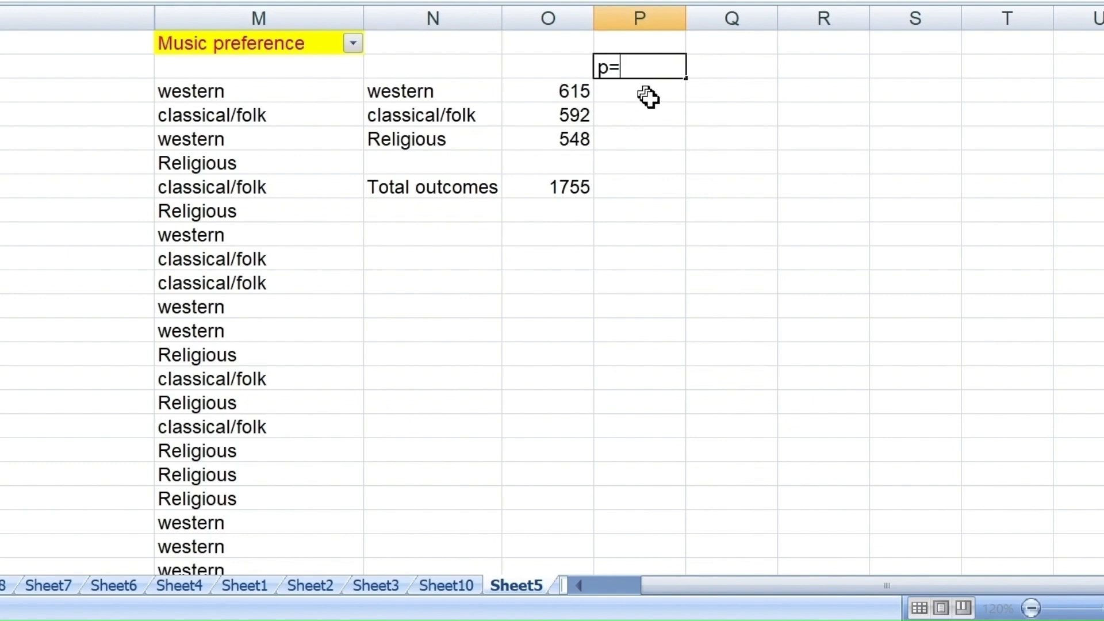
key("Return")
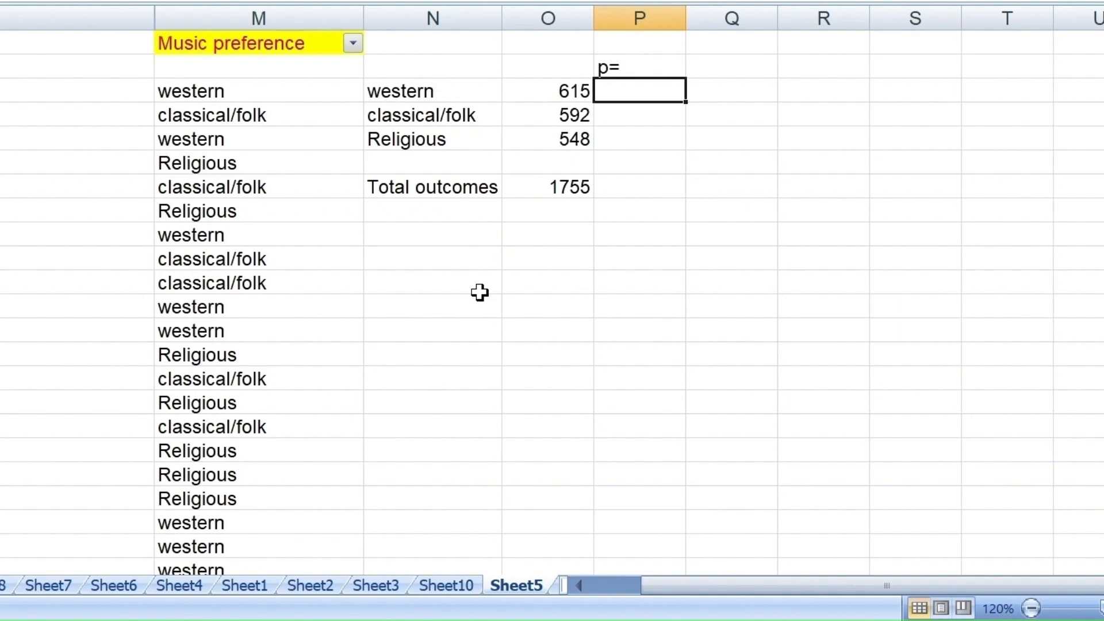
type("=")
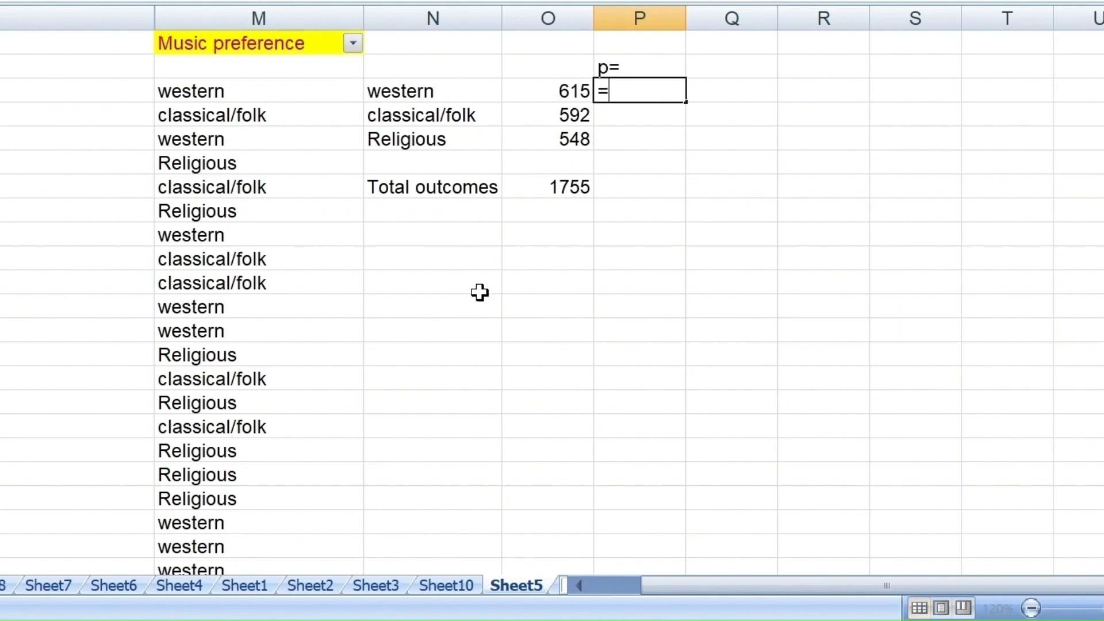
left_click(524, 92)
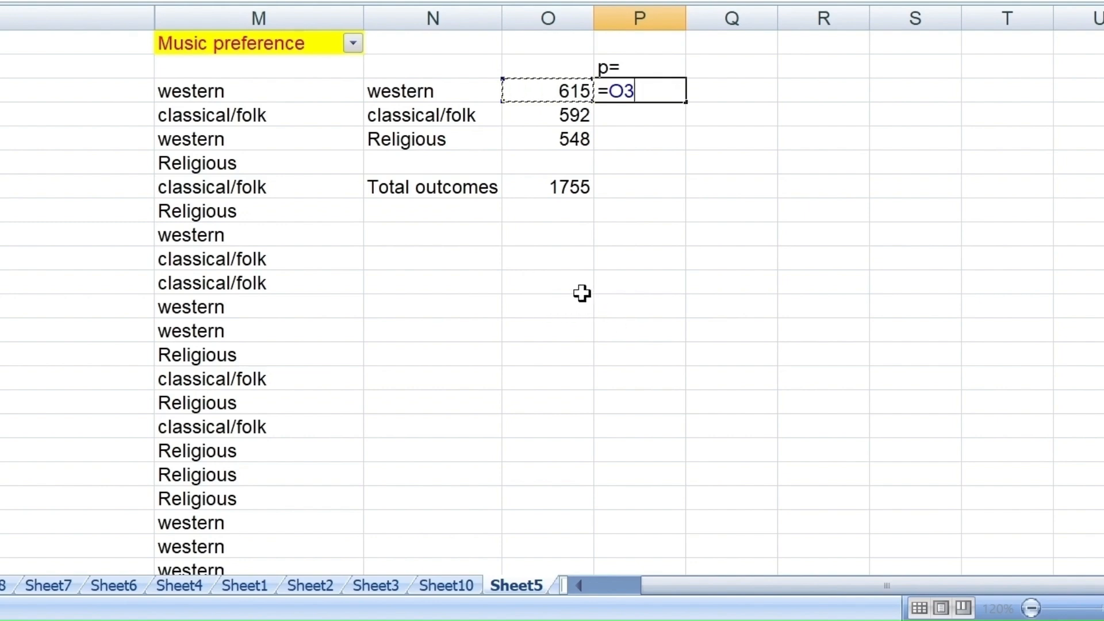
type("/")
left_click(566, 188)
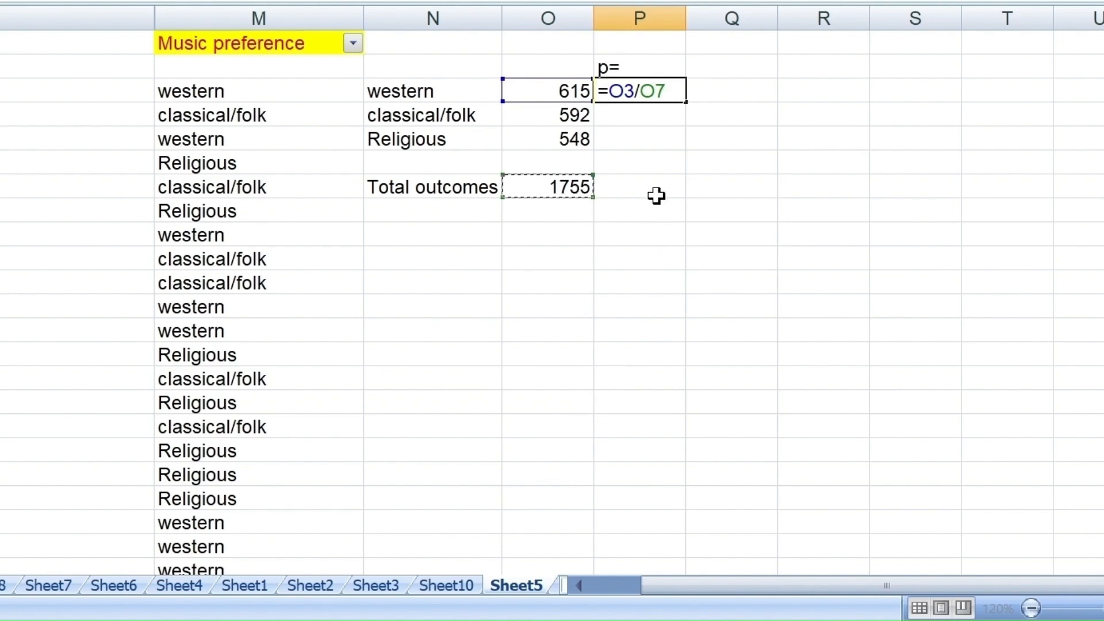
key("Return")
key("Up")
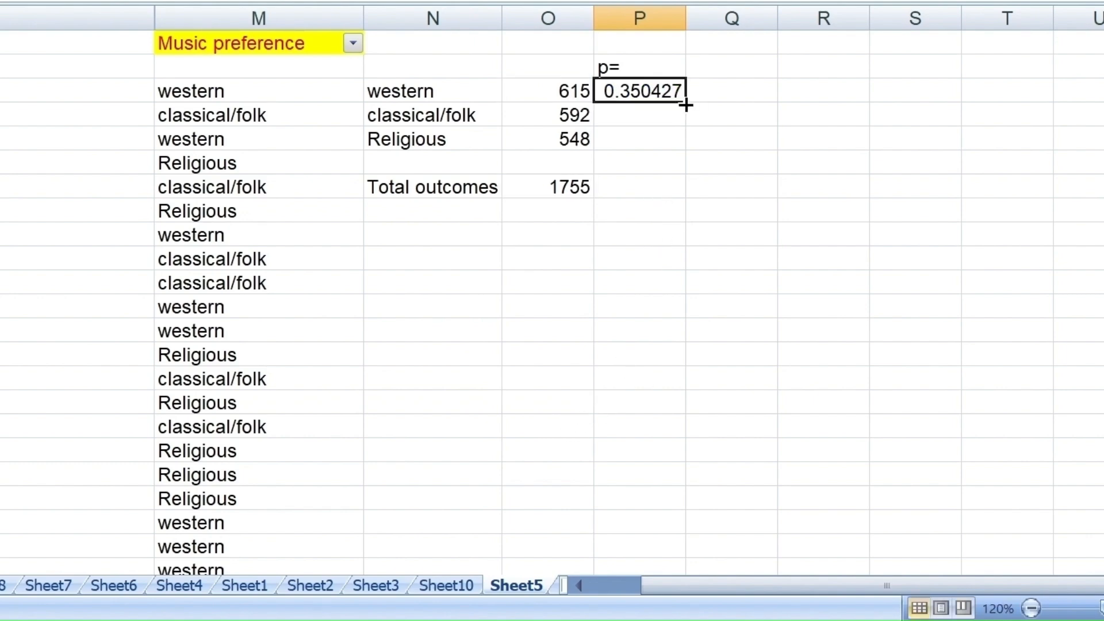
- Try filling the probability formula from P3 down to P4, and inspect which column O cells the two formulas refer to
left_click_drag(686, 114, 687, 125)
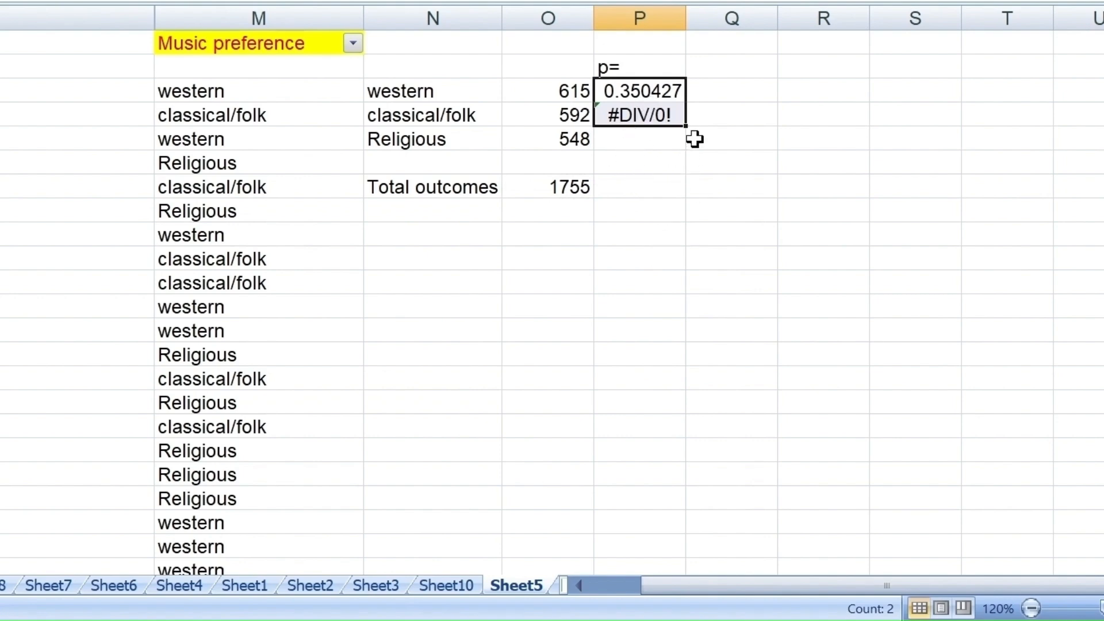
left_click(658, 115)
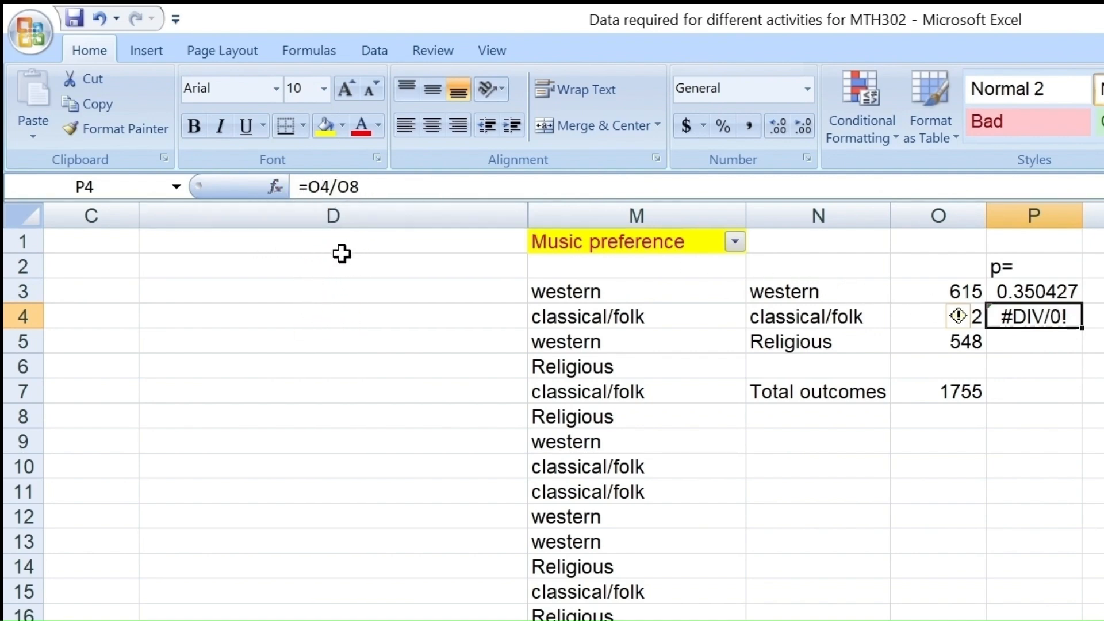
left_click(919, 318)
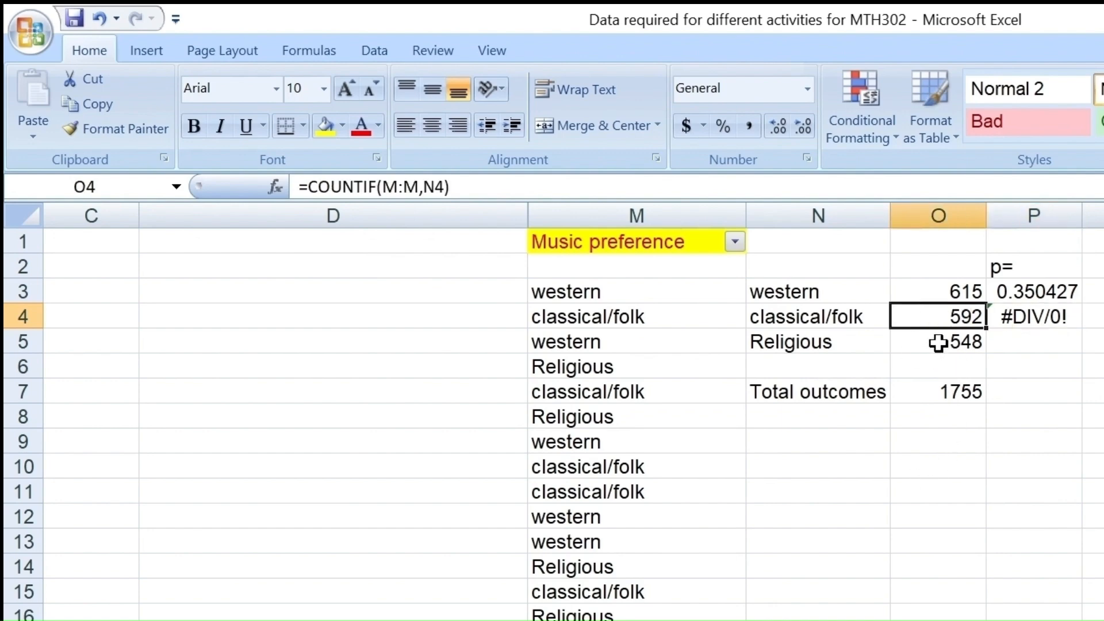
left_click(946, 414)
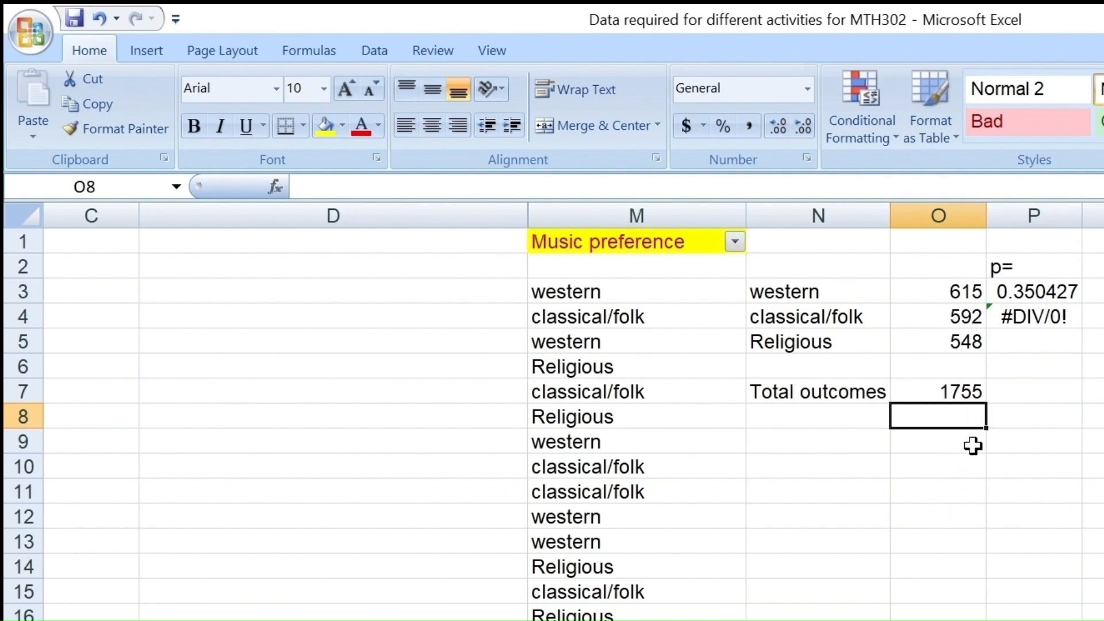
left_click(970, 391)
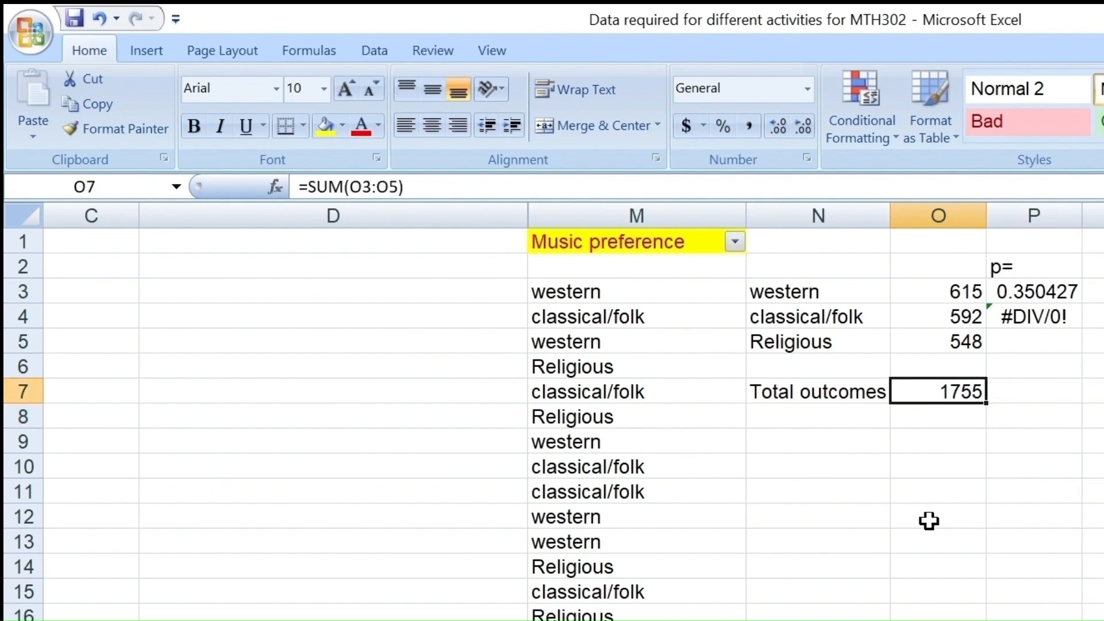
left_click(1030, 293)
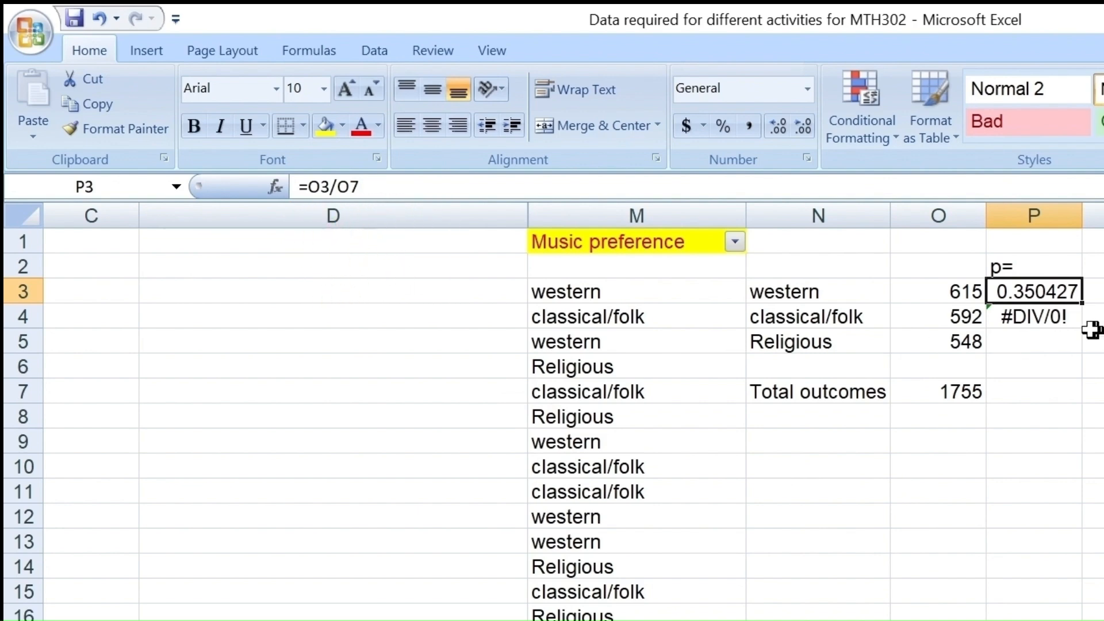
left_click(1068, 323)
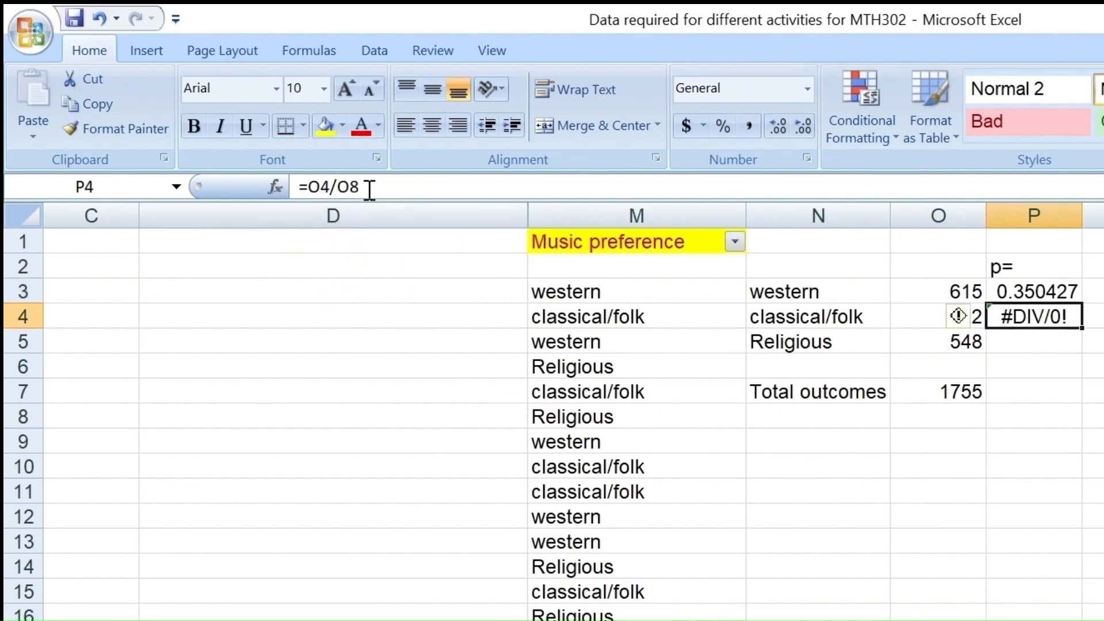
left_click(1053, 334)
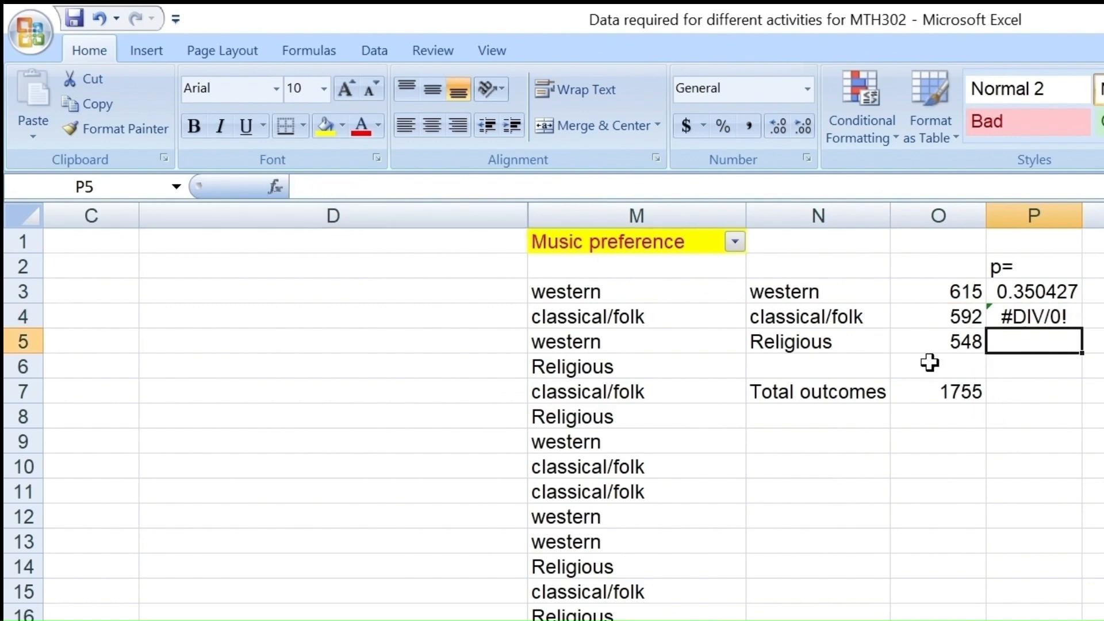
left_click(932, 389)
- Edit the formula in P3 to =O3/O$7 so that the reference to the total outcomes row is absolute
left_click(1046, 291)
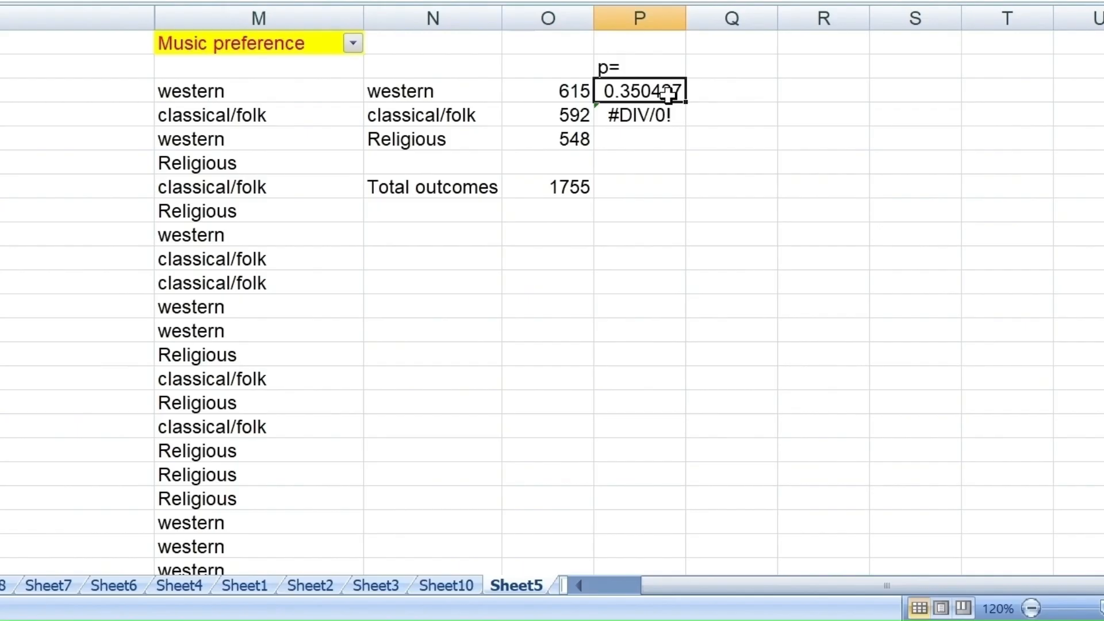
double_click(1065, 295)
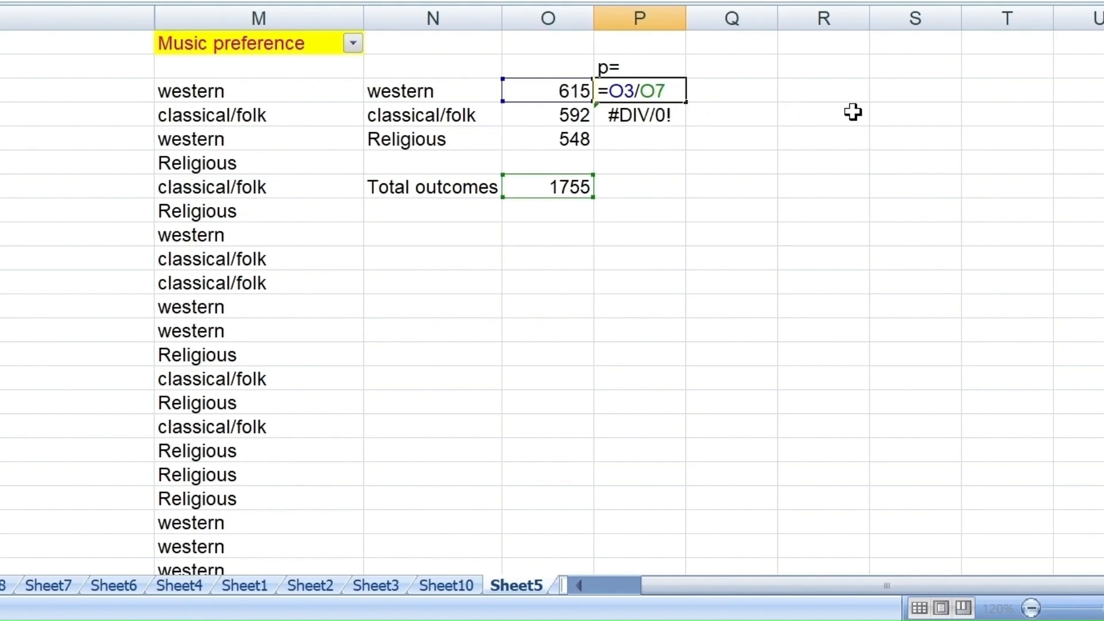
key("Left")
type("$")
key("Return")
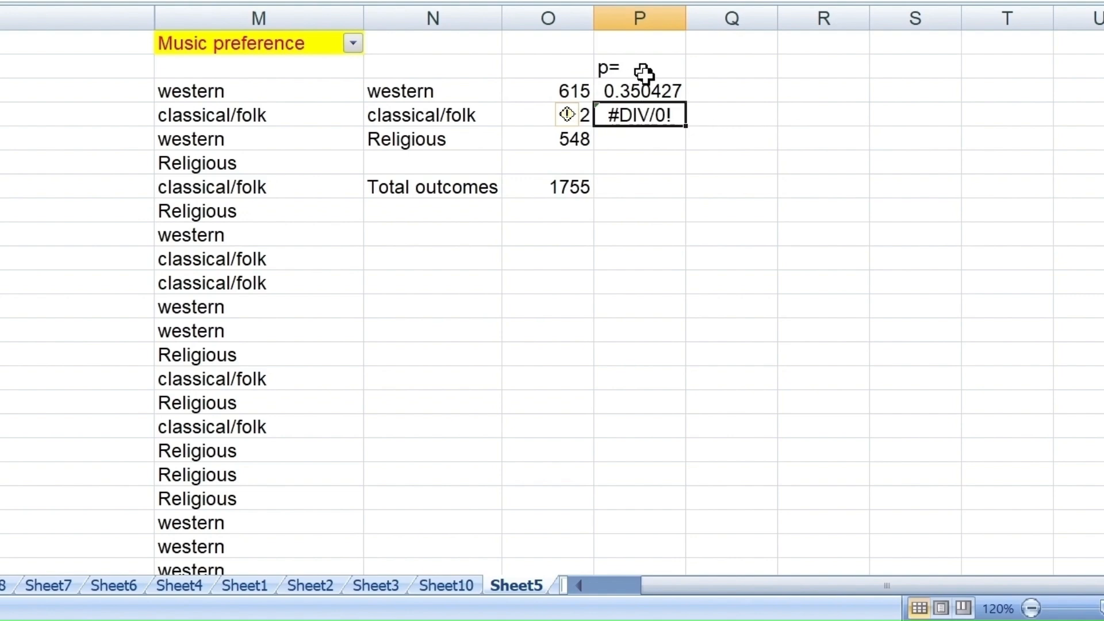
- Fill the probability formula from P3 down to P5 for the classical/folk and Religious categories
left_click(667, 92)
left_click_drag(690, 104, 693, 148)
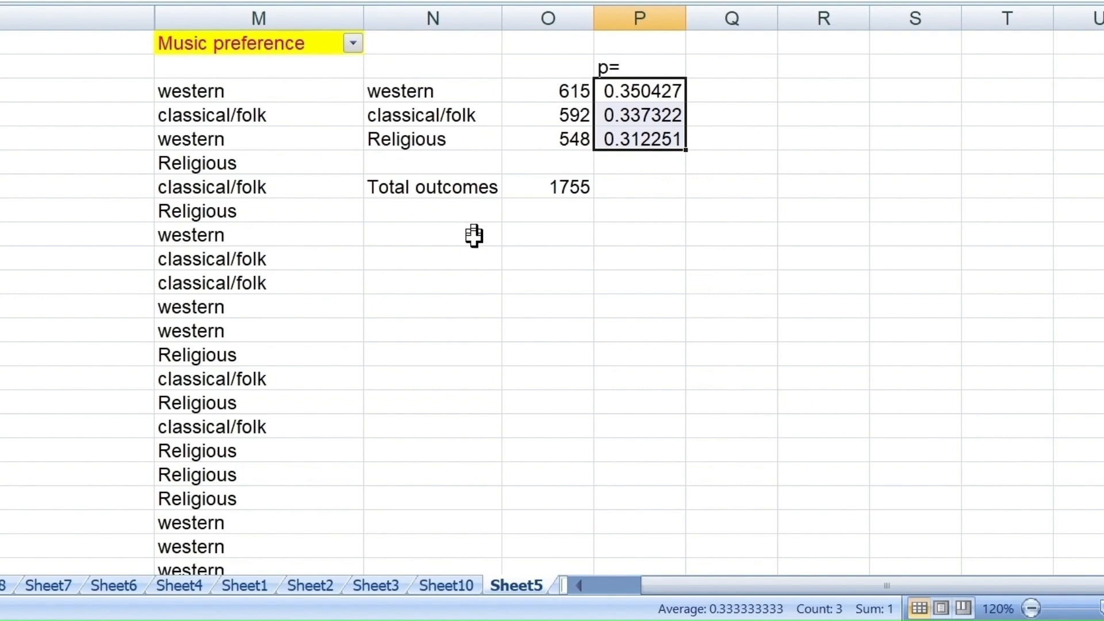
left_click(589, 264)
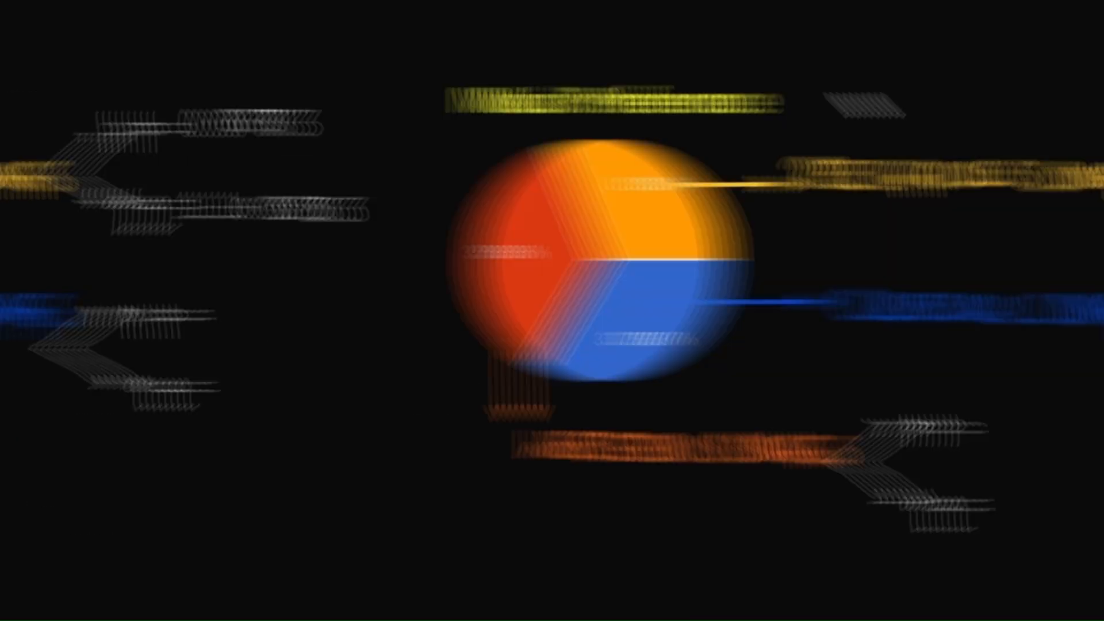
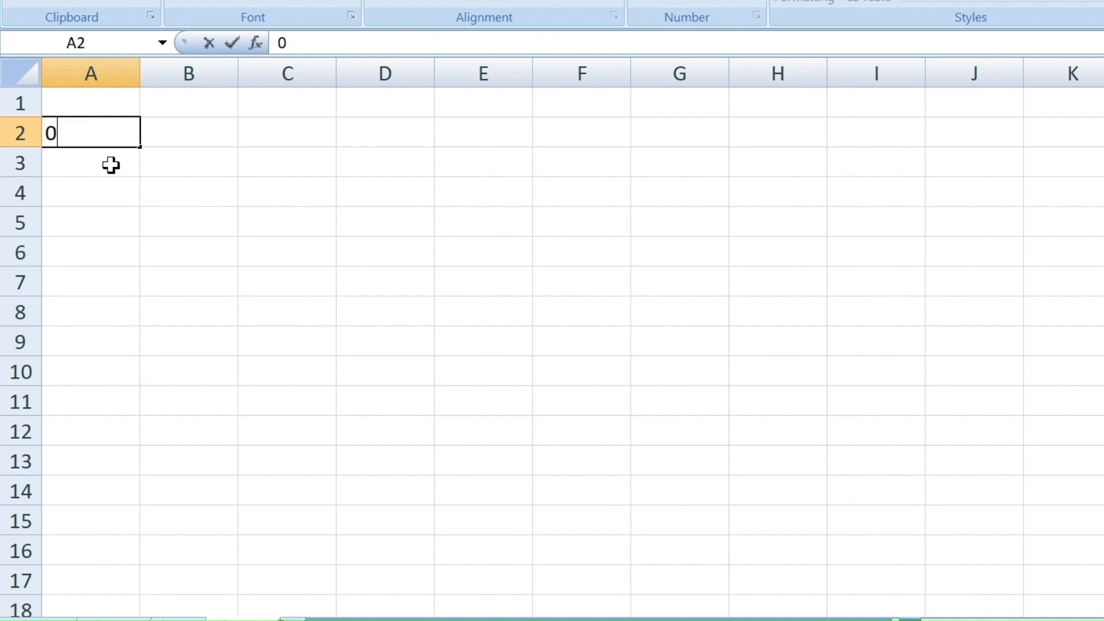
- Enter 1 in A3 below the 0 in A2 and fill the number series down to 15 in A17
left_click(110, 165)
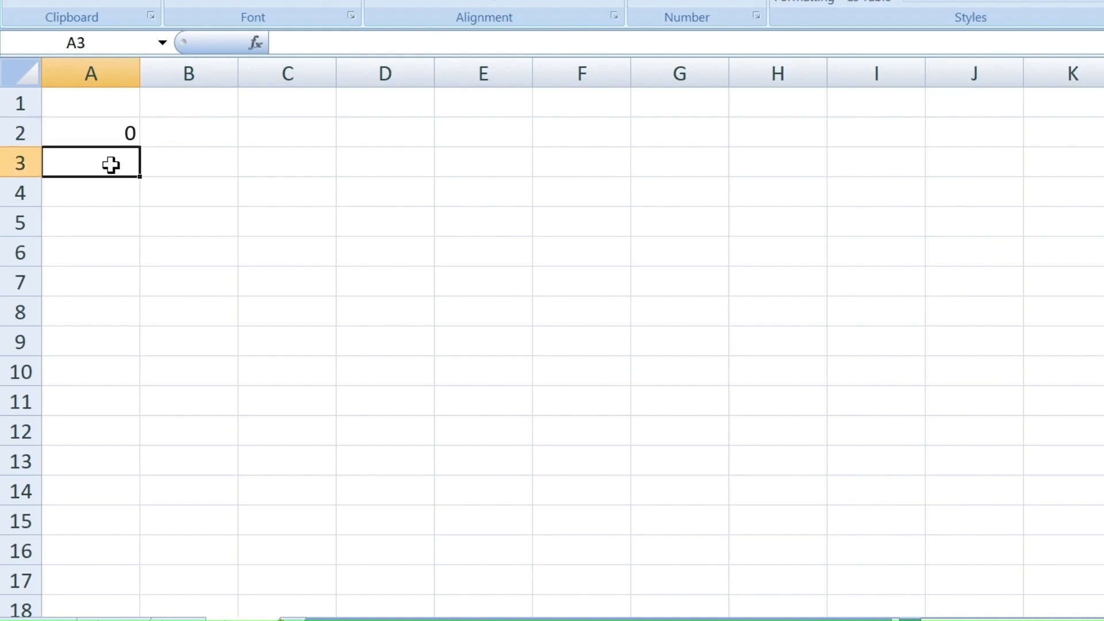
type("1")
left_click(117, 134)
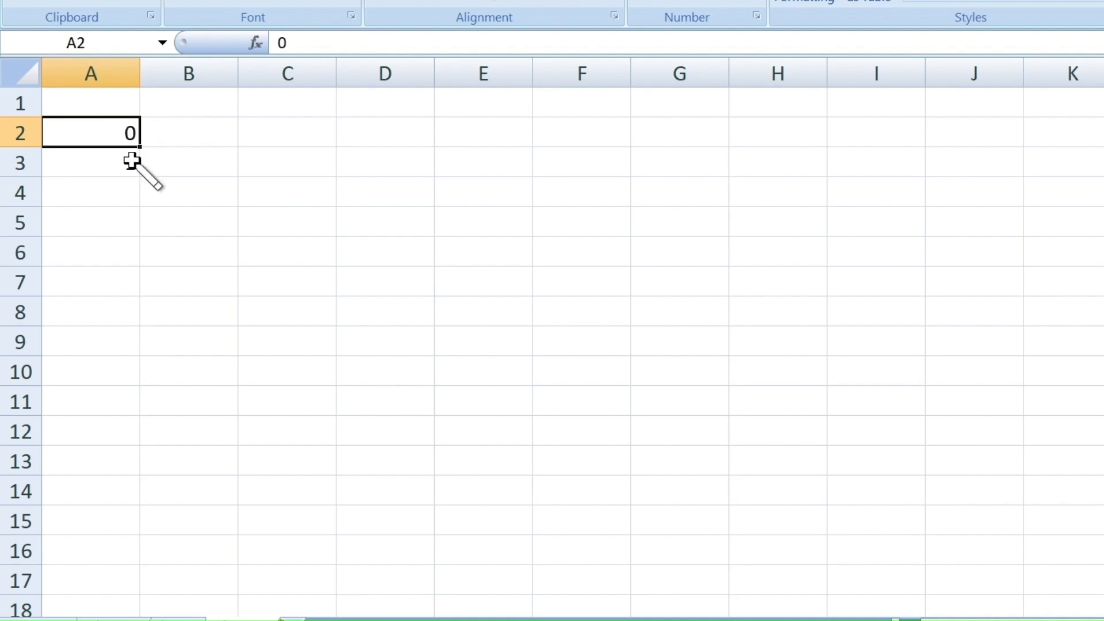
left_click_drag(91, 142, 92, 165)
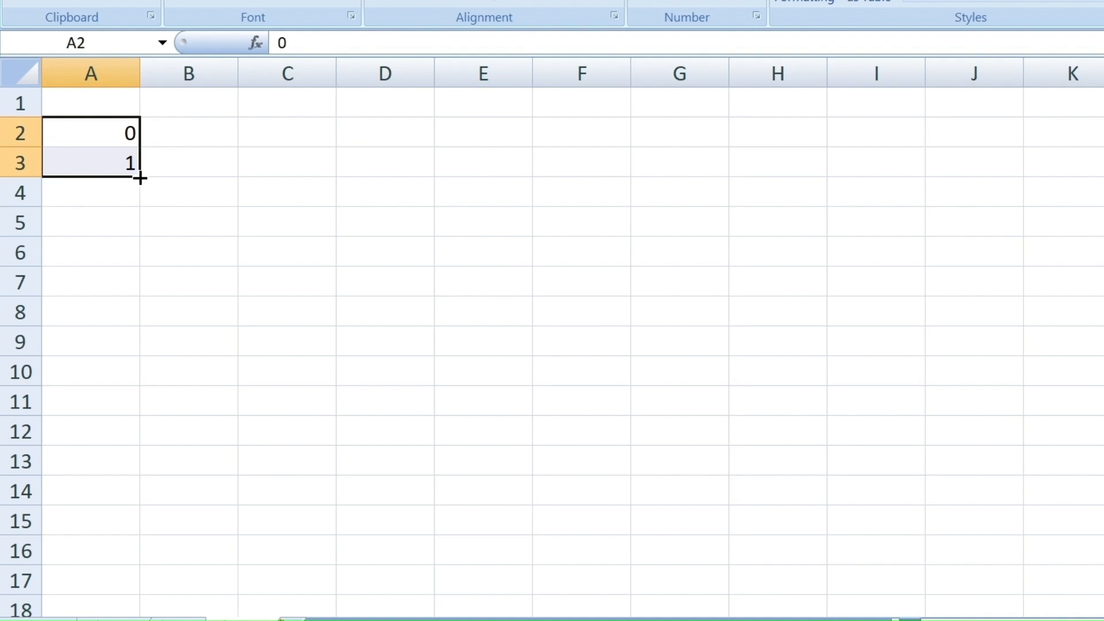
left_click_drag(141, 179, 122, 583)
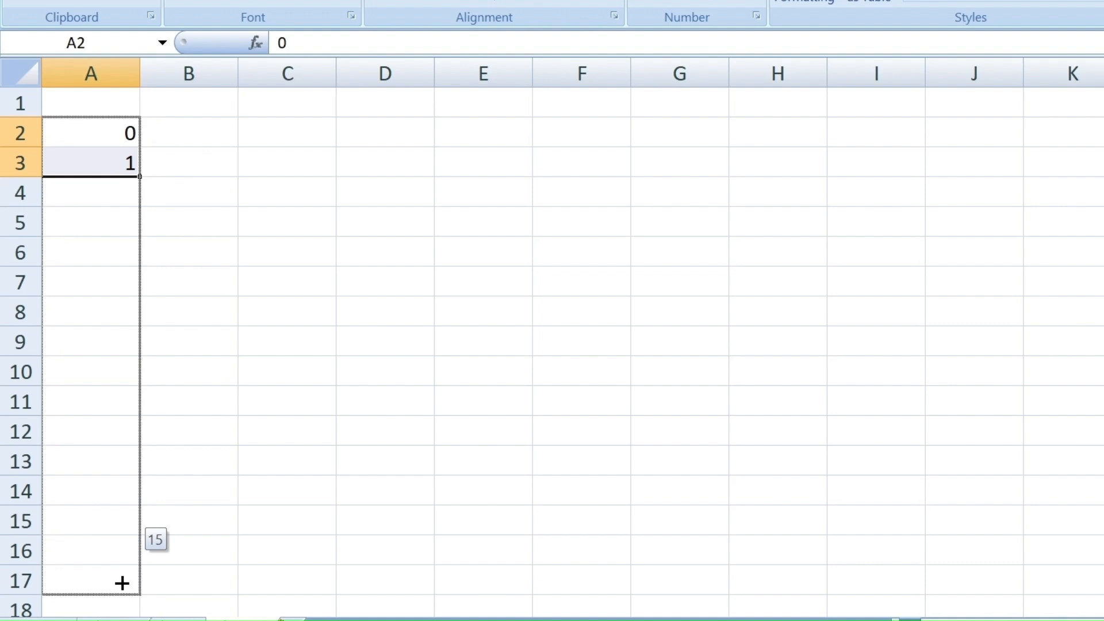
left_click_drag(122, 583, 121, 583)
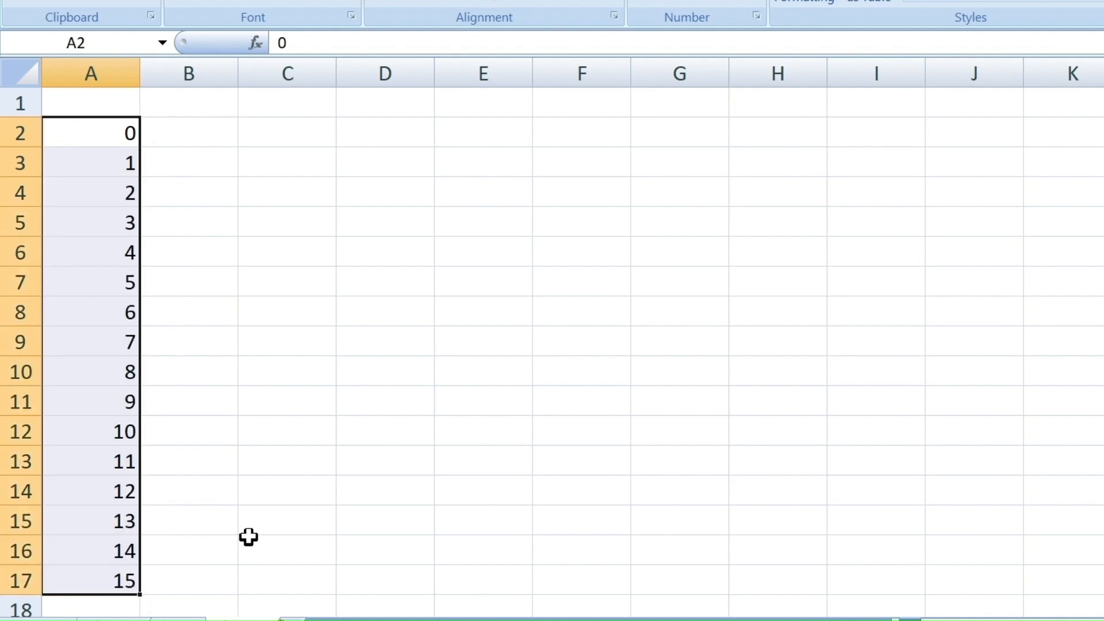
- Label the number series in column A with the heading "X" in cell A1
left_click(87, 99)
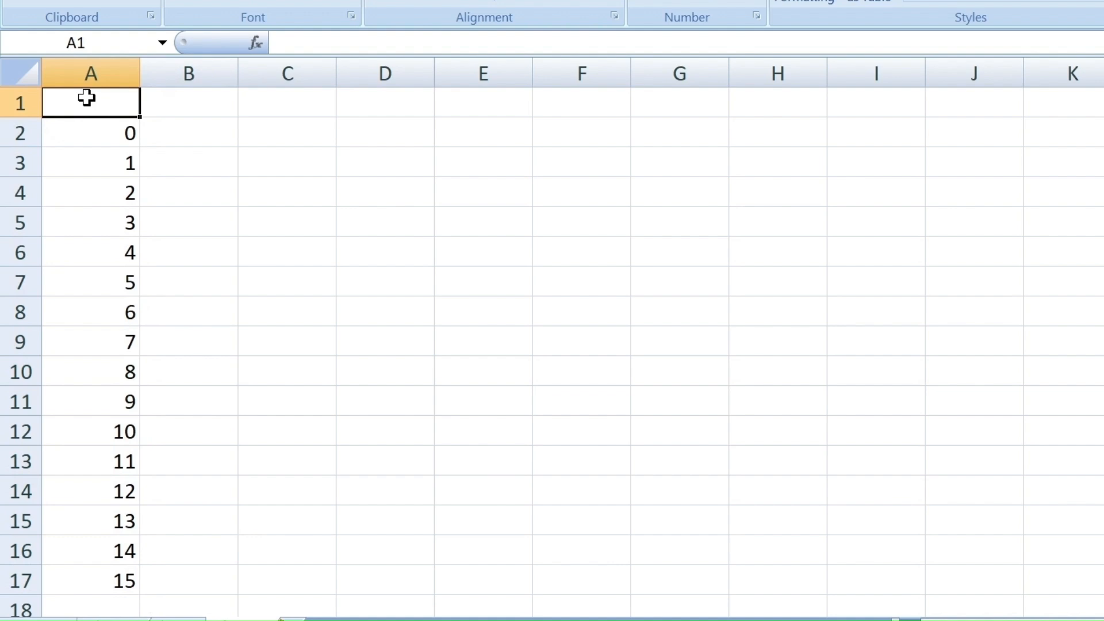
type("X")
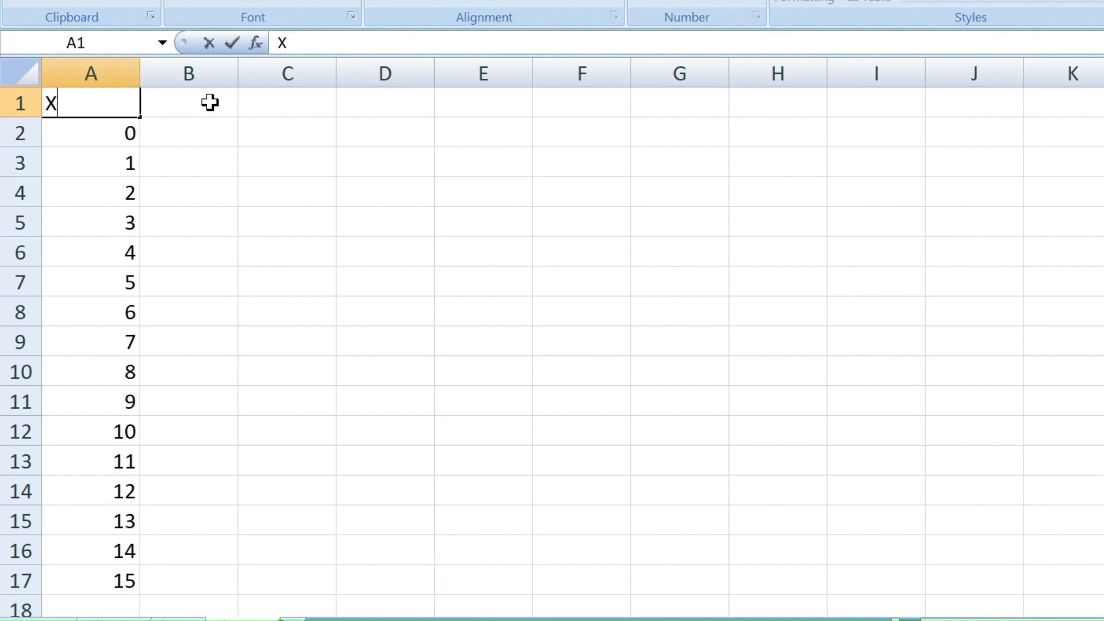
left_click(140, 111)
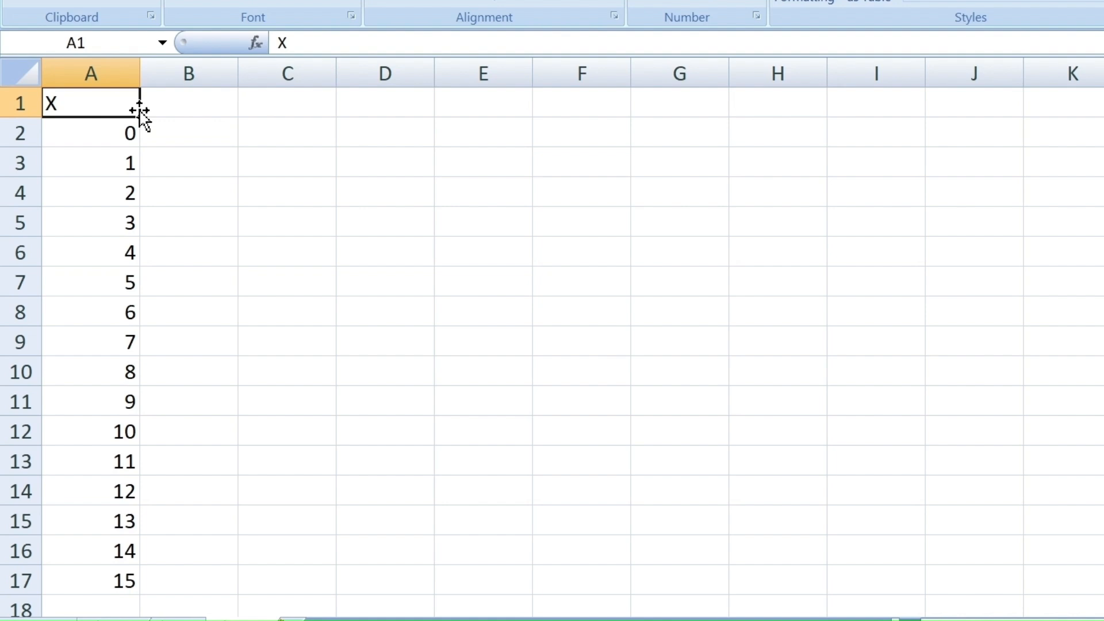
- Enter the number of trials, 15, in cell D2 and label it "n=" in D1
left_click(382, 138)
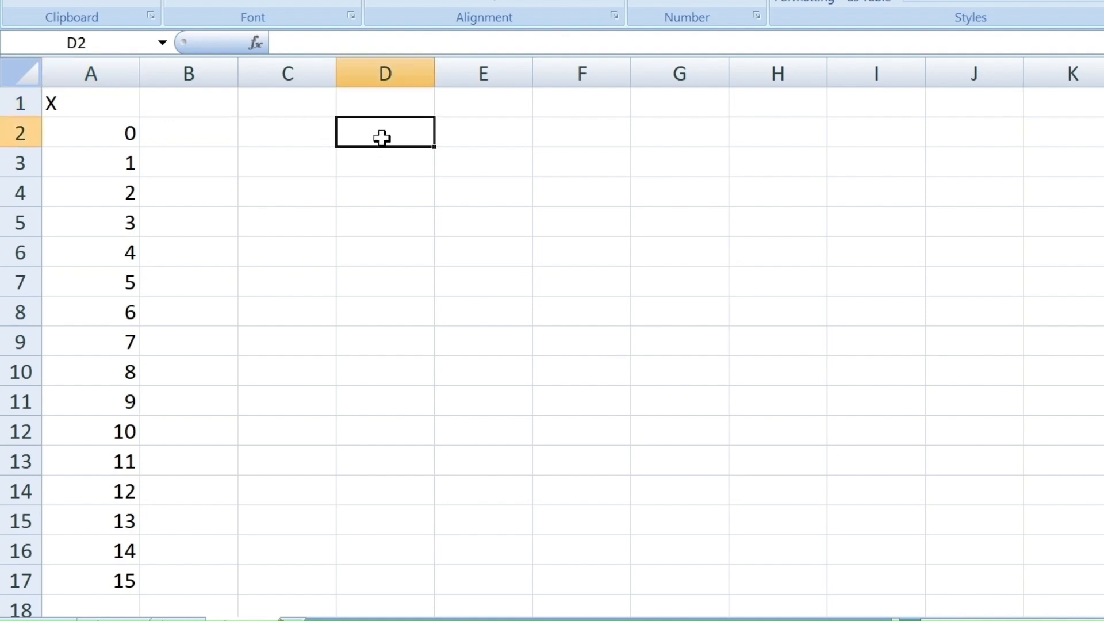
type("15")
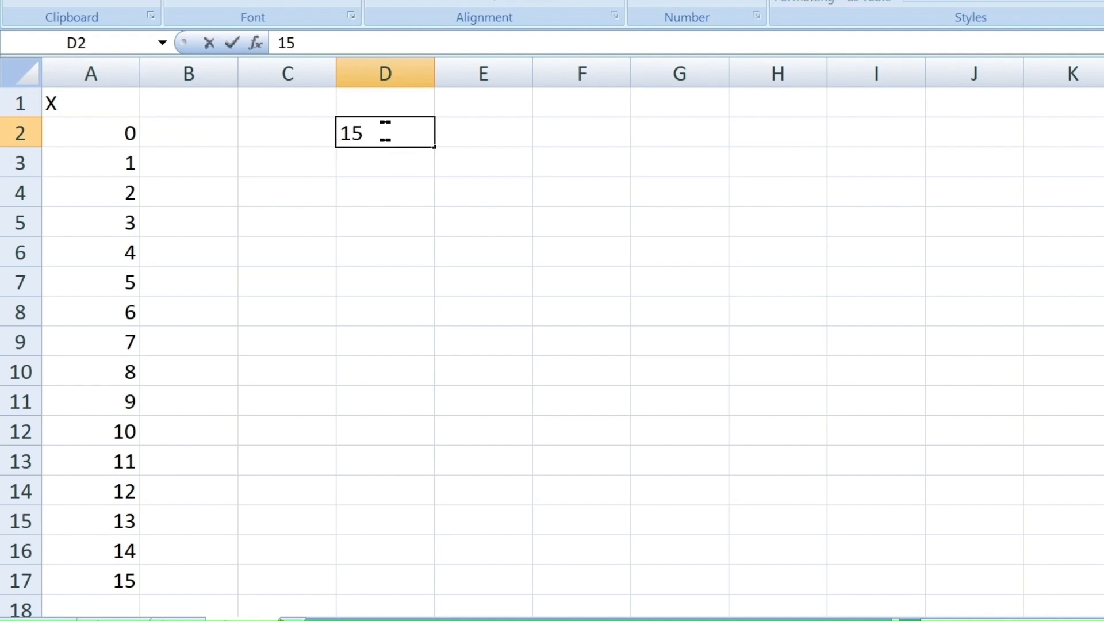
left_click(384, 99)
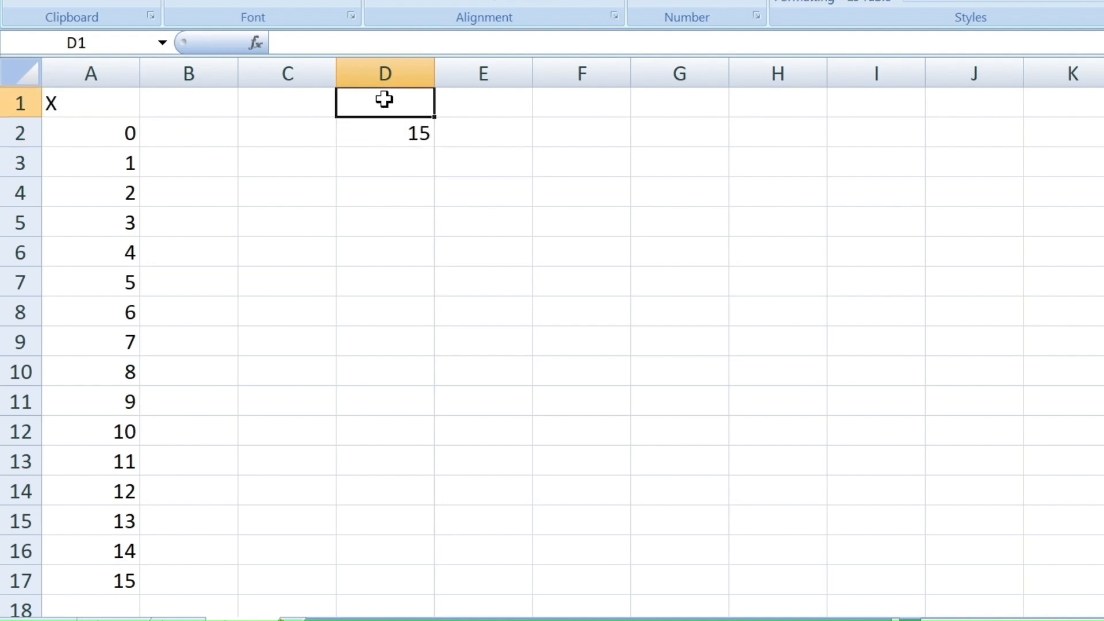
type("n=")
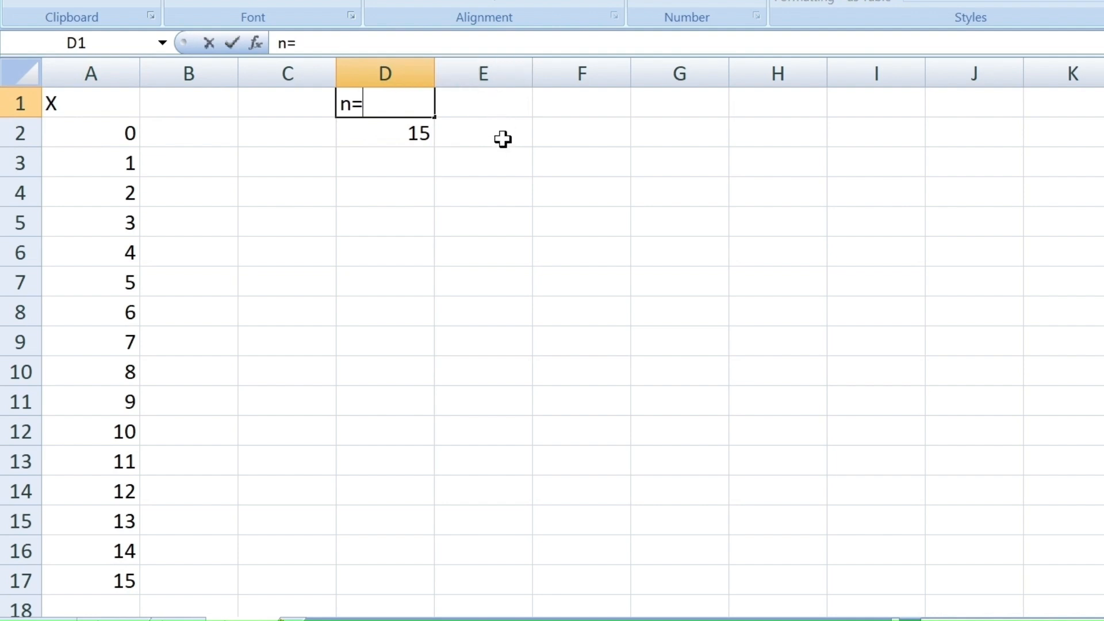
- Enter the success probability as =0.313 in cell E2 and label it "p=" in E1
left_click(502, 140)
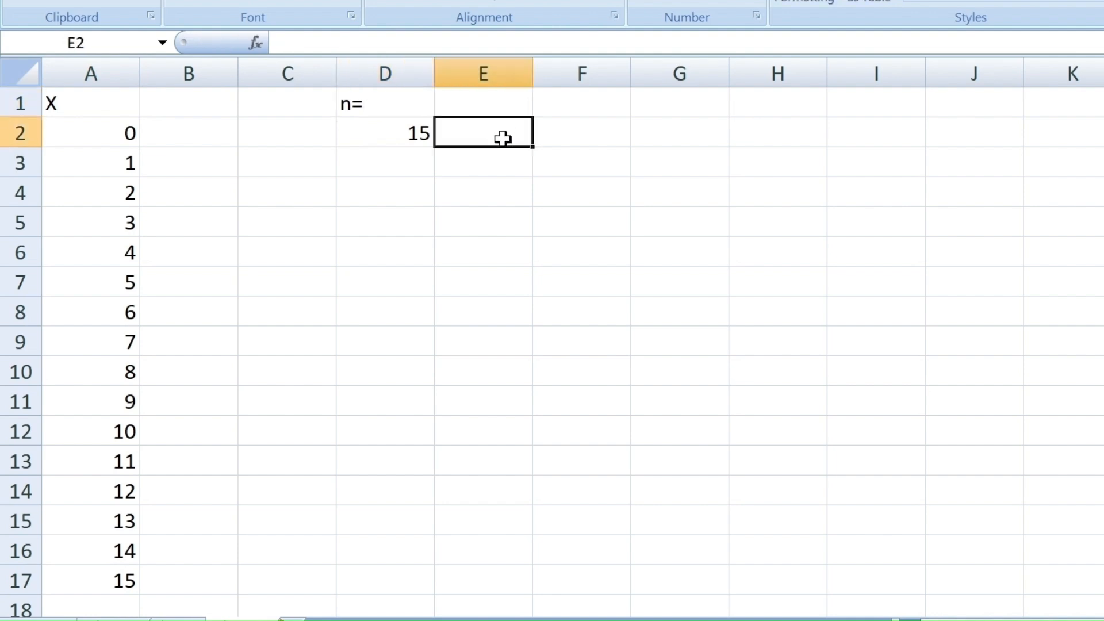
type("=0.")
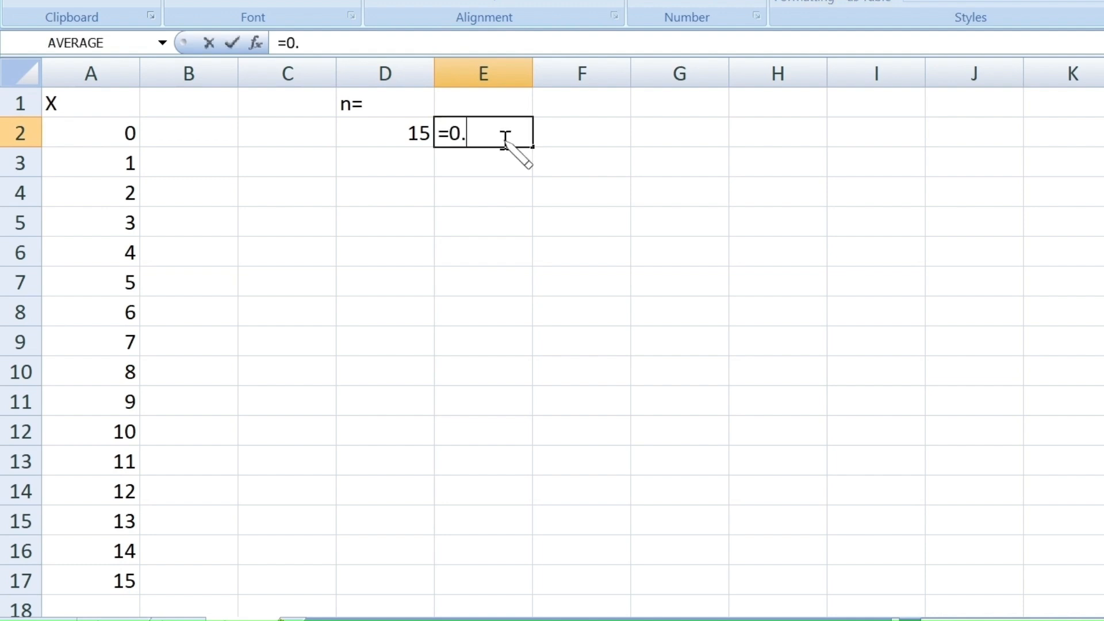
type("313")
left_click(493, 108)
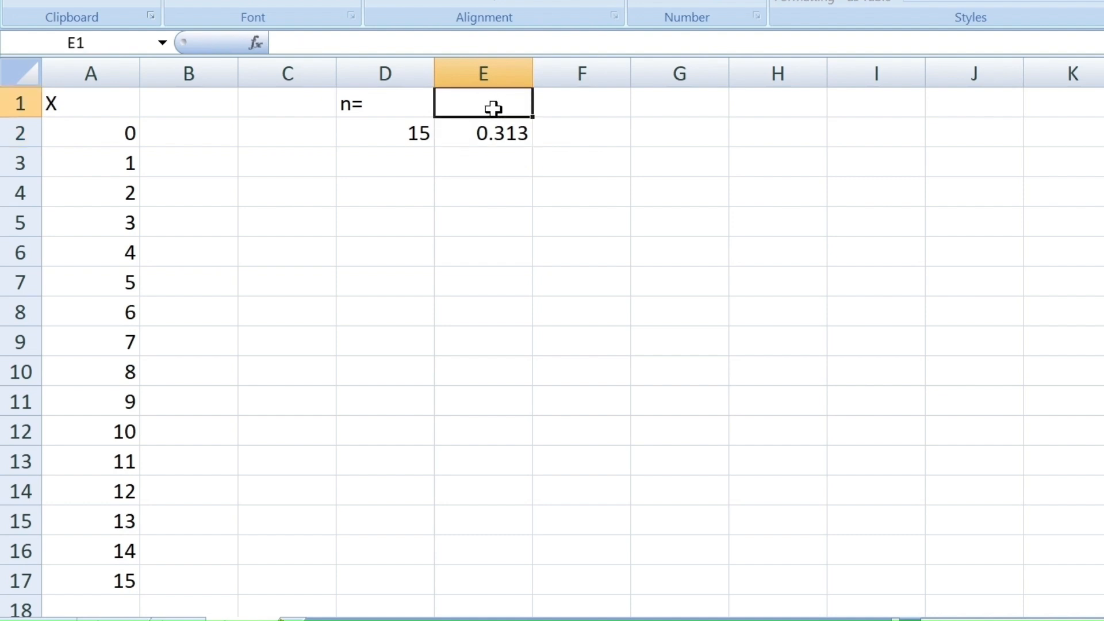
type("p=")
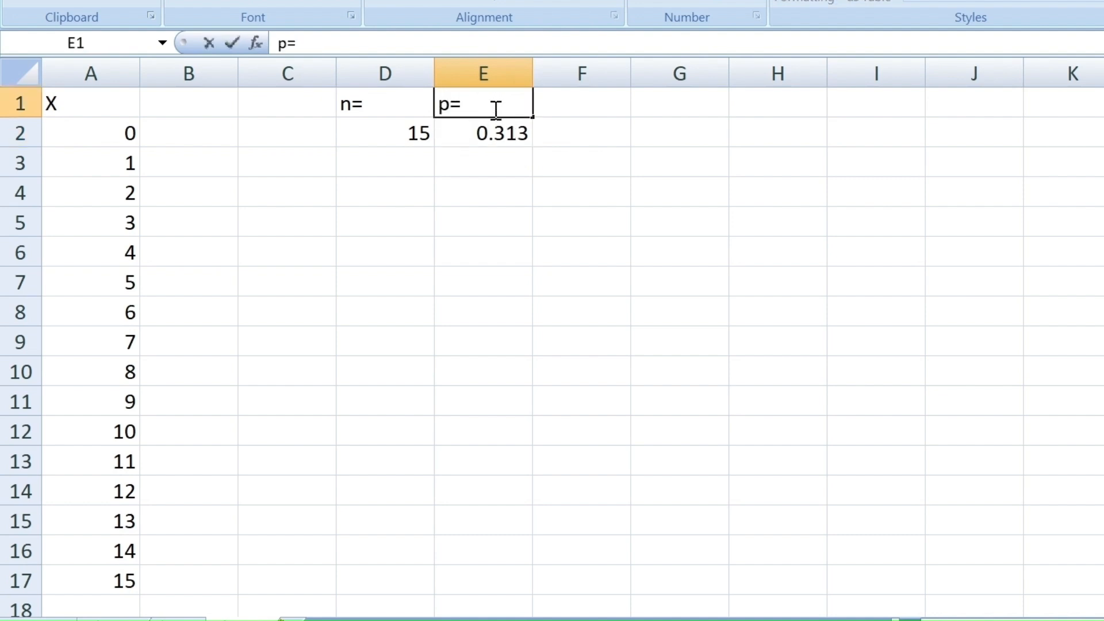
- Label cell F1 "q=1-p" as the heading for the failure probability
left_click(598, 103)
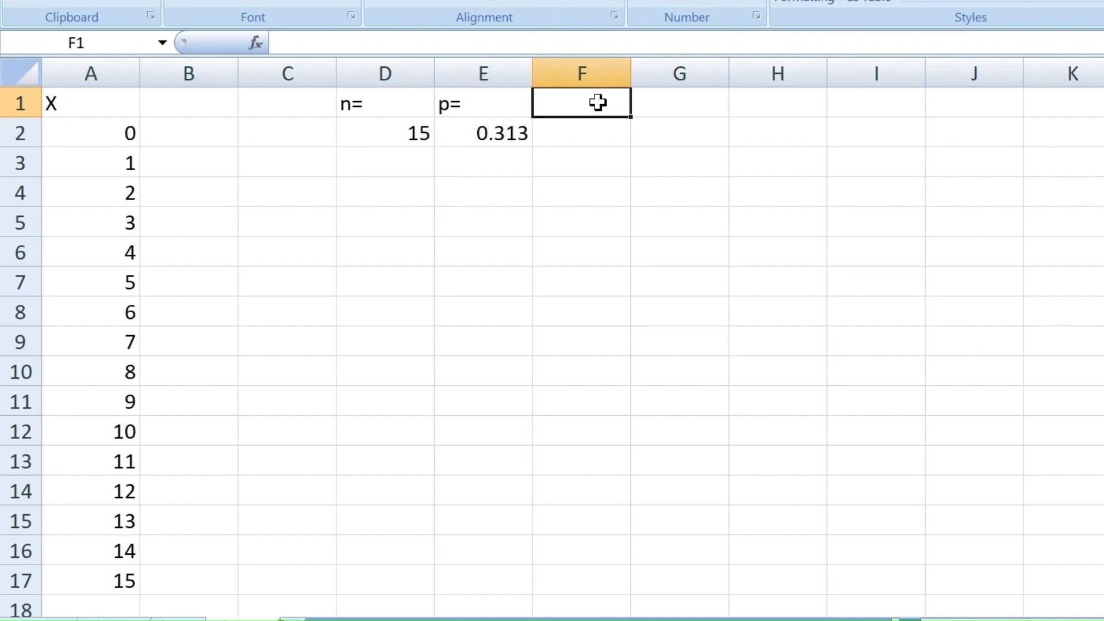
type("q")
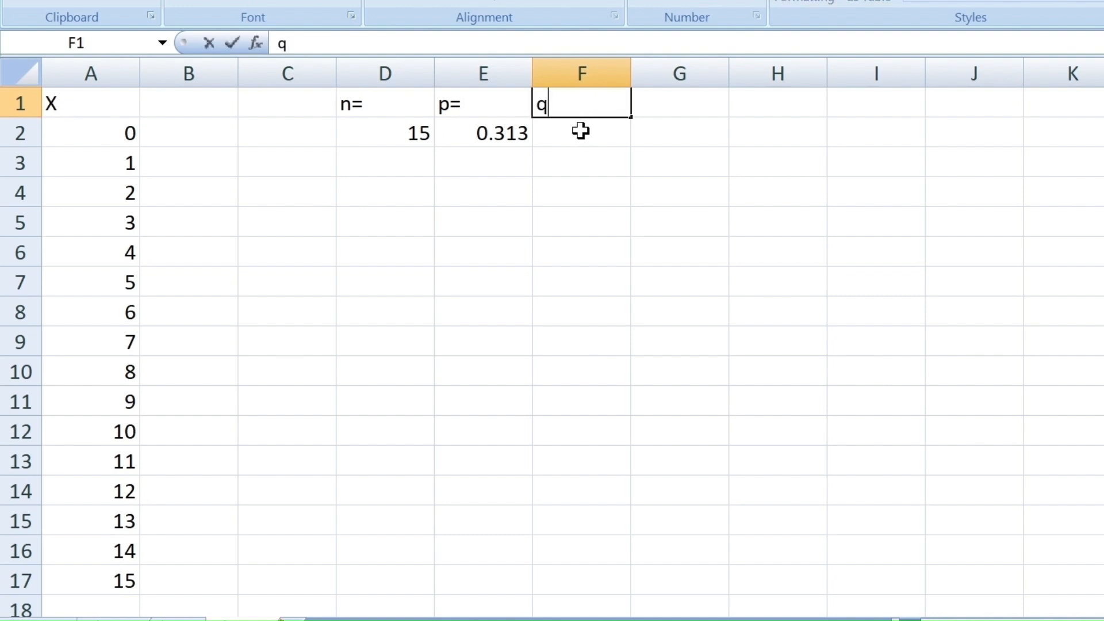
left_click(581, 131)
left_click(581, 109)
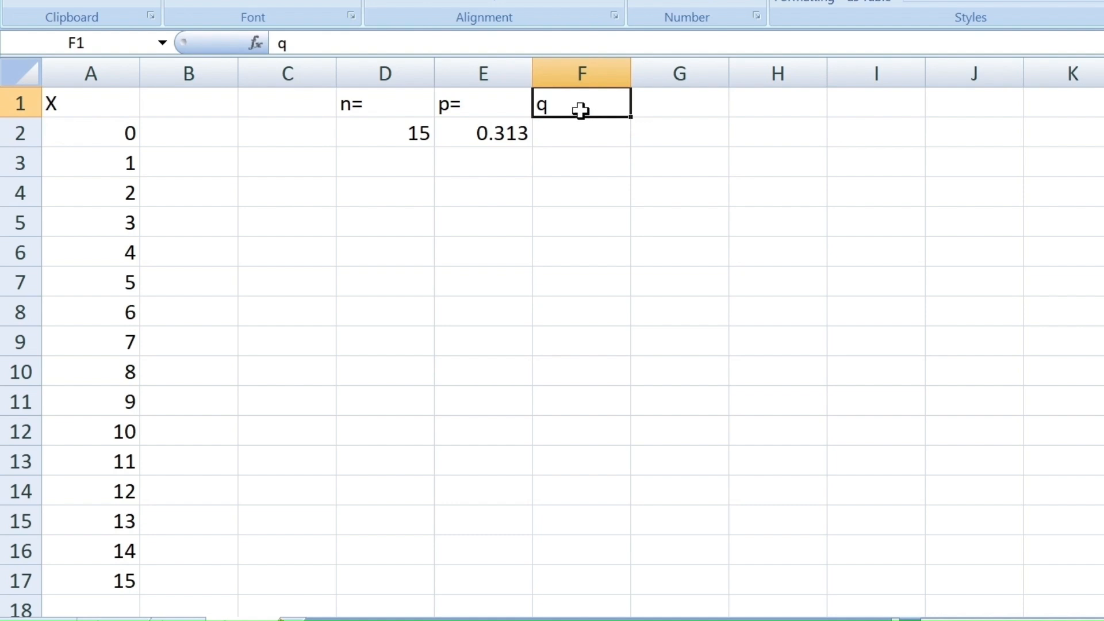
double_click(582, 112)
type("=1")
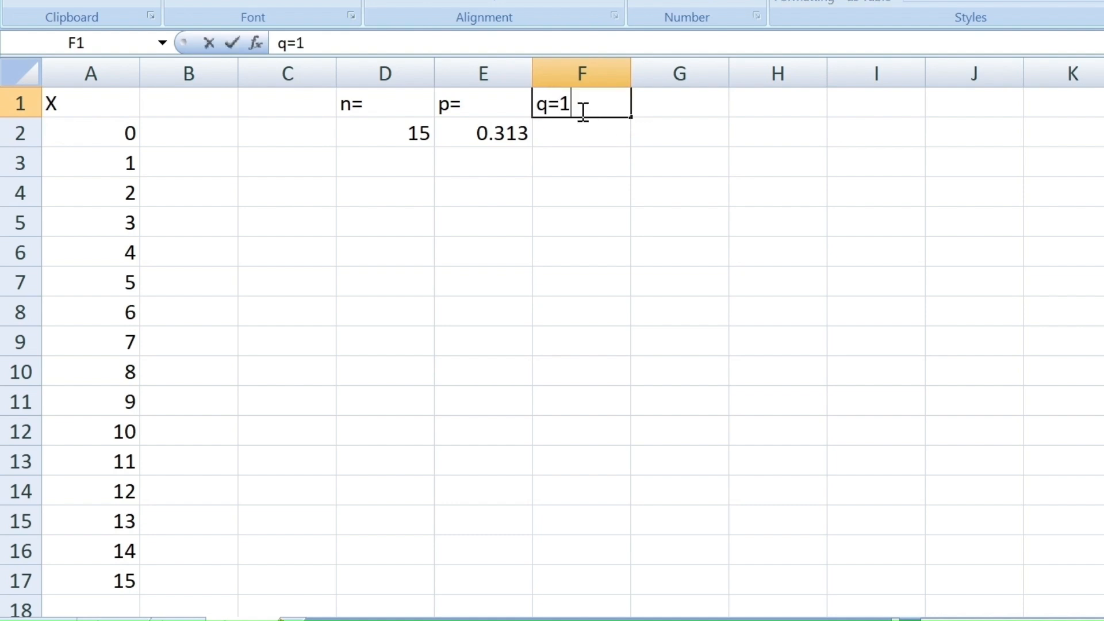
type("-p")
- Calculate the failure probability in cell F2 with the formula =1-E2
left_click(599, 136)
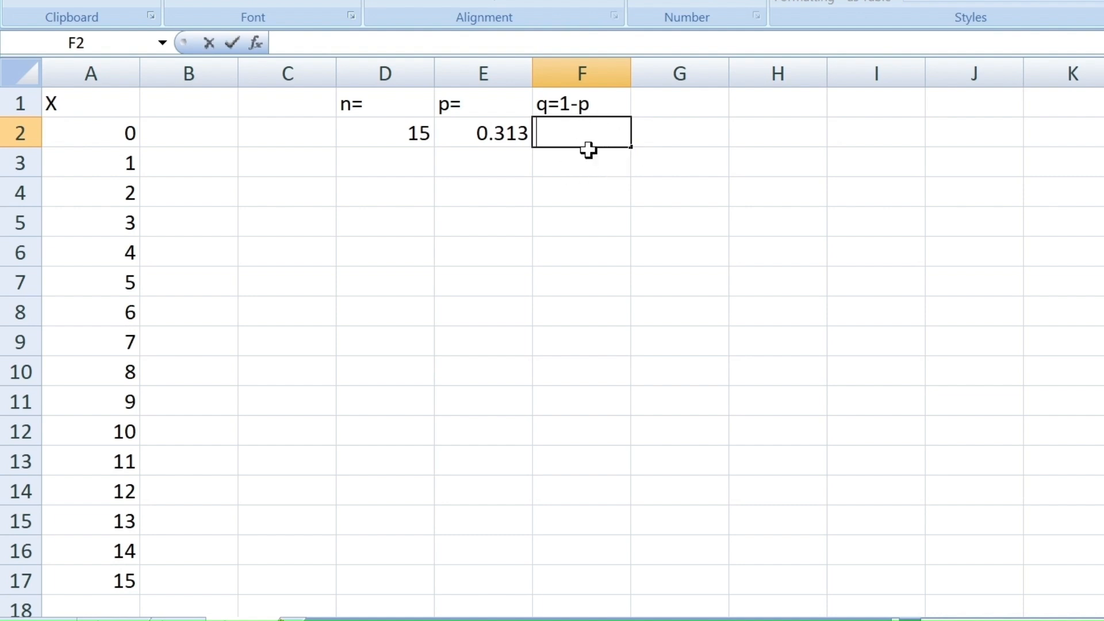
type("=1-")
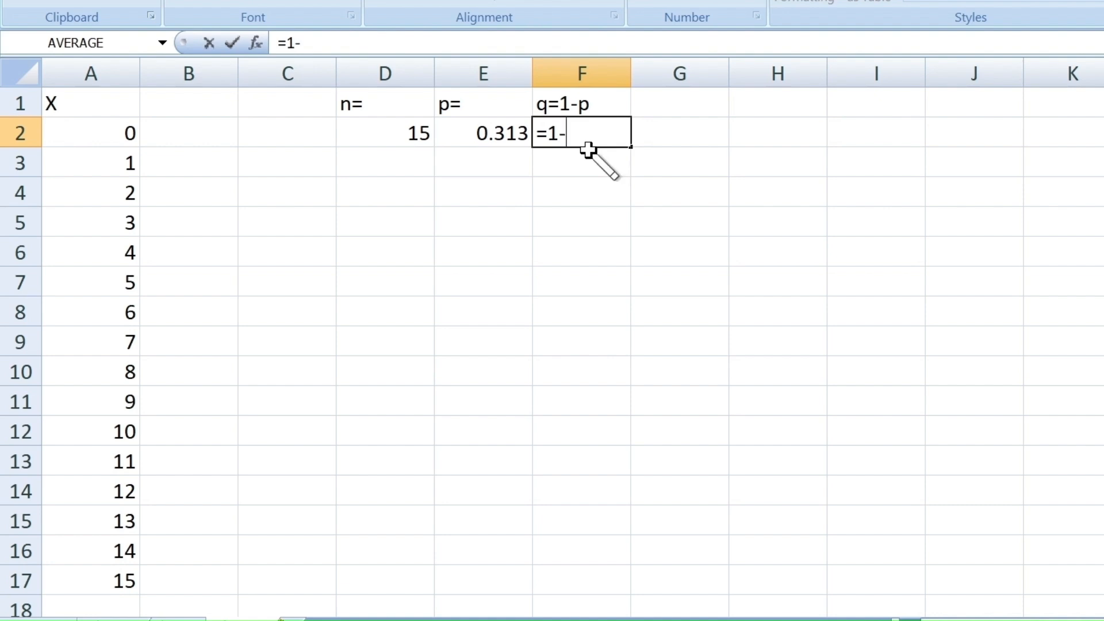
left_click(505, 138)
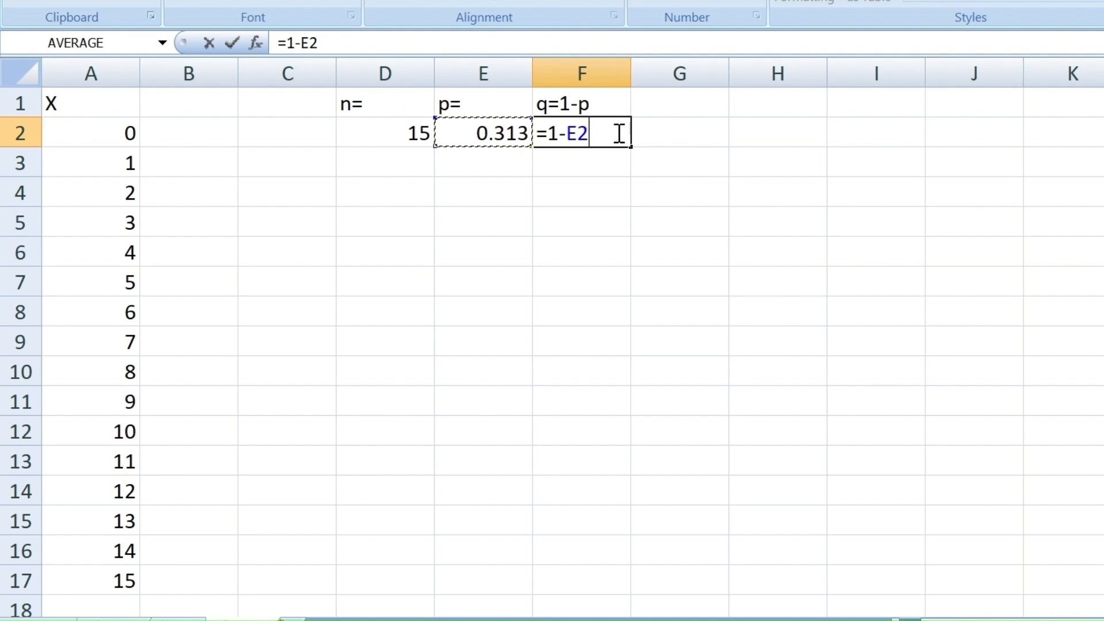
key("Return")
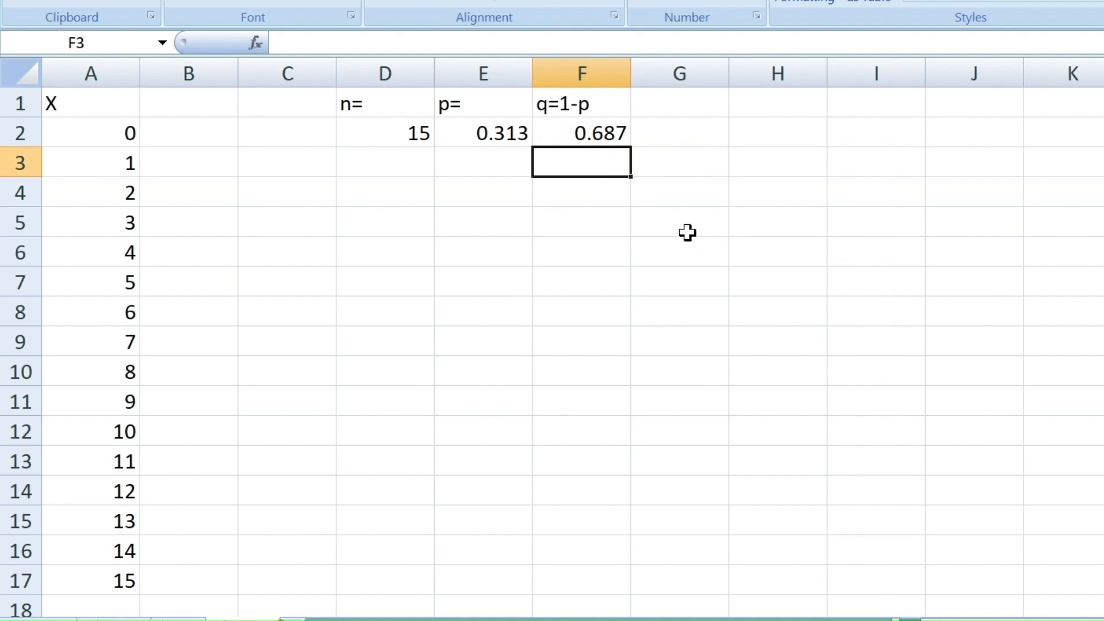
- Calculate the binomial probability for X = 0 in cell B2 with the formula =BINOMDIST(A2,D2,E2,FALSE)
left_click(209, 142)
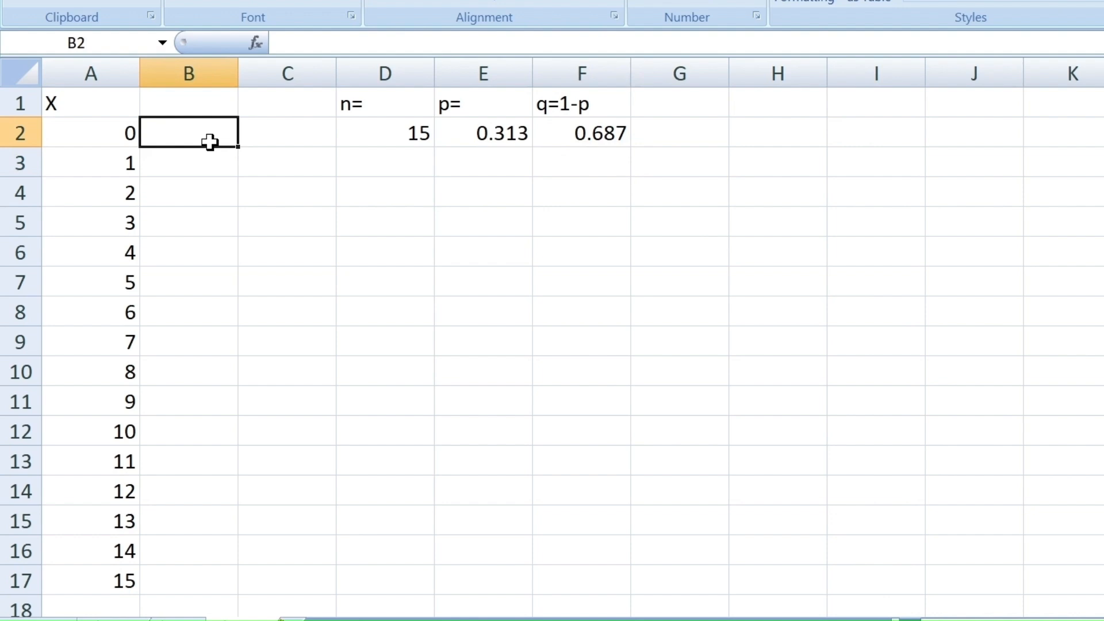
type("=")
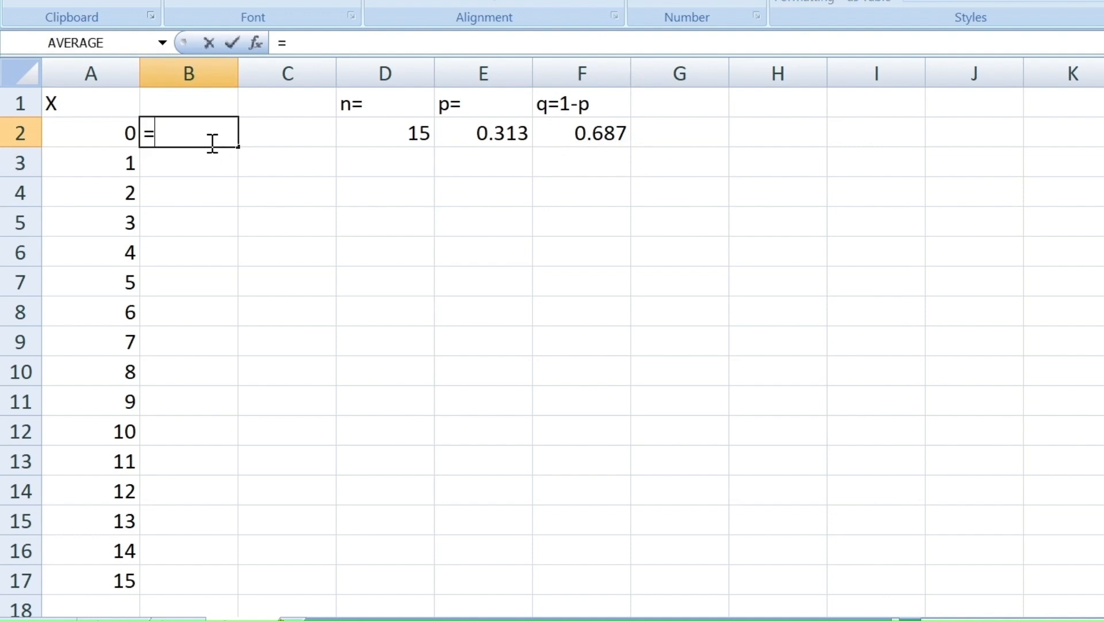
type("Bin")
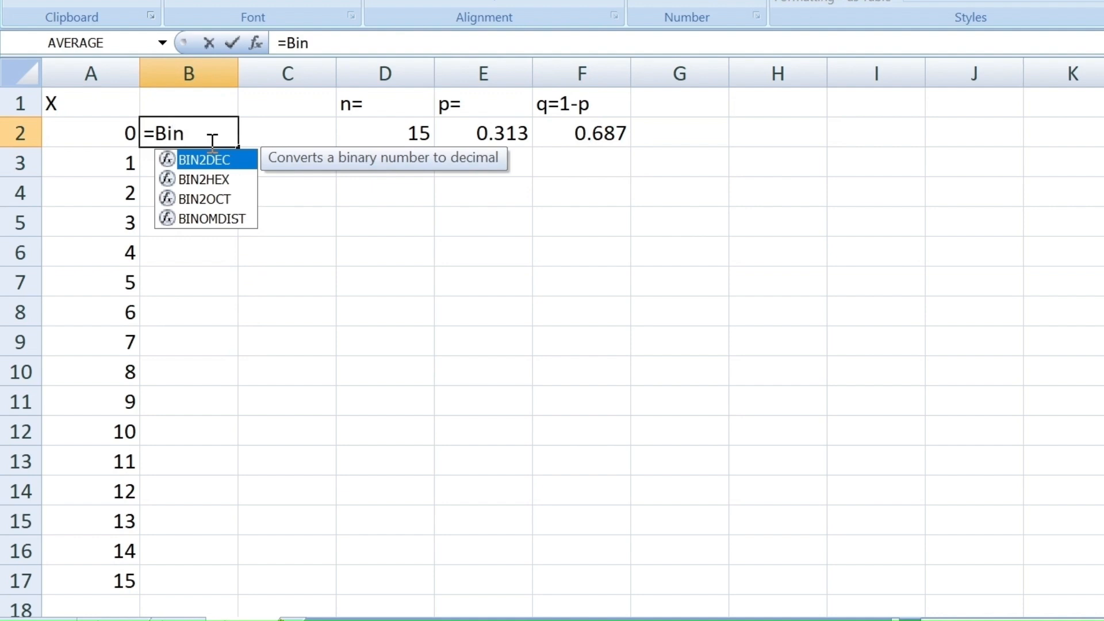
type("om")
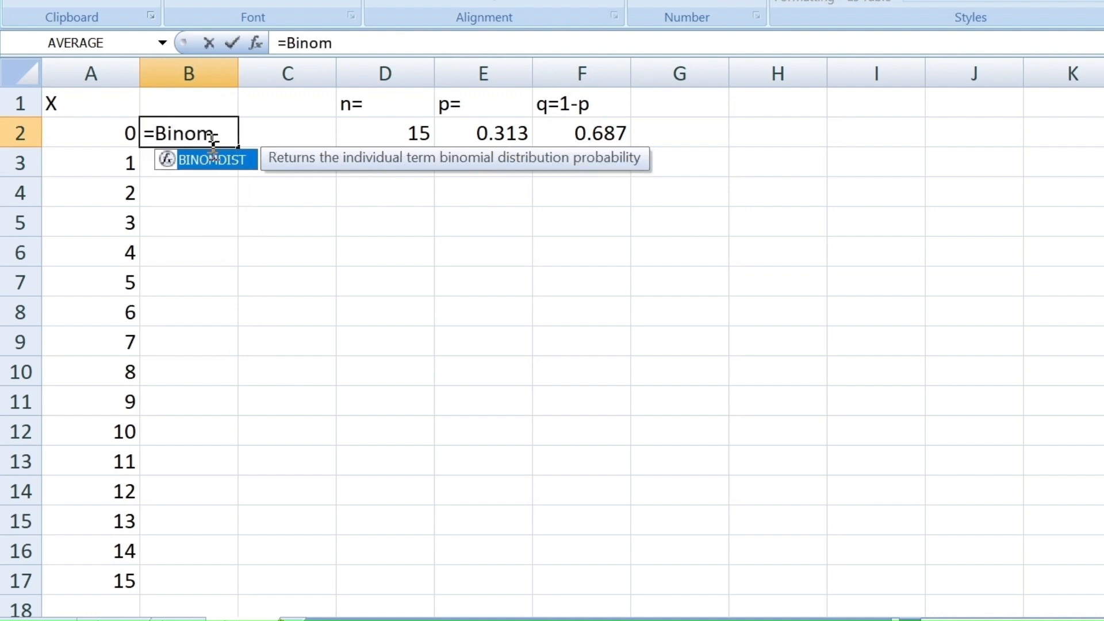
type("disy")
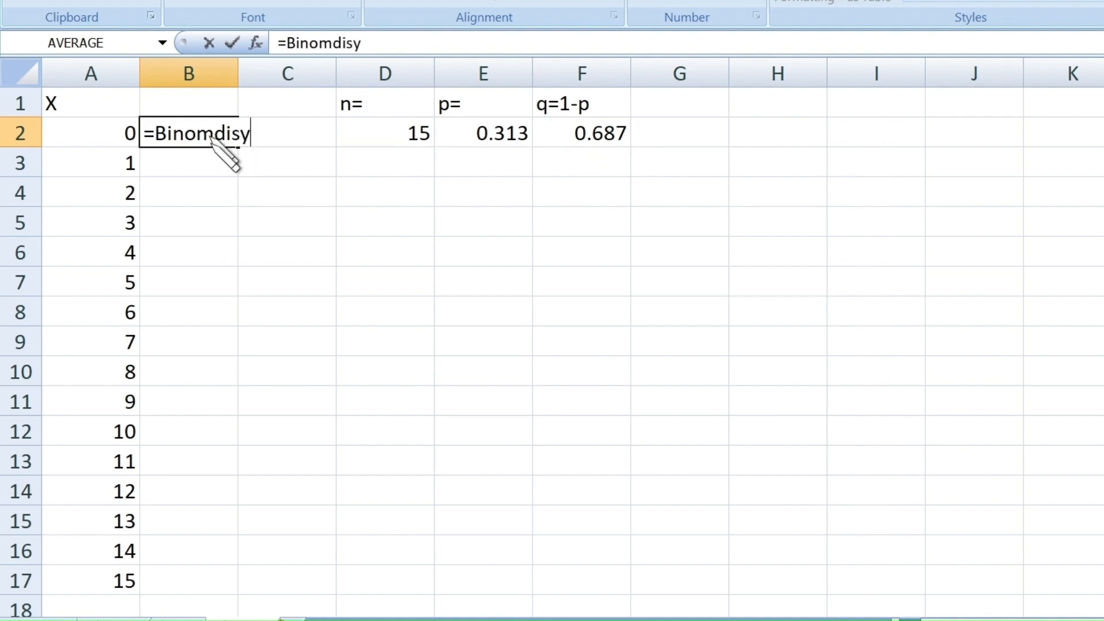
key("BackSpace")
type("t(")
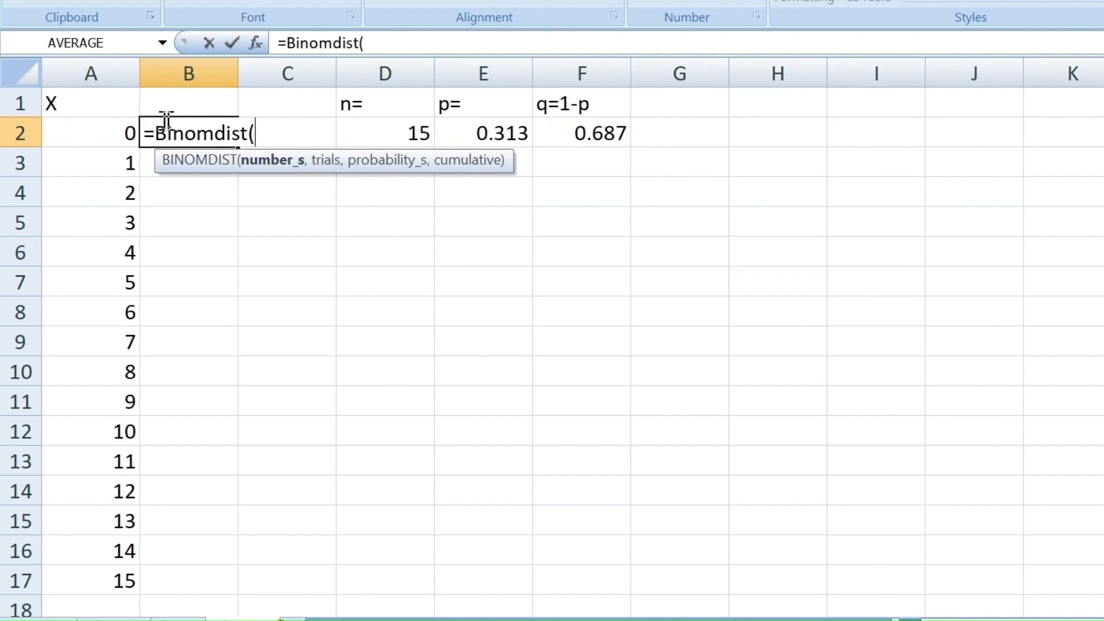
left_click(117, 134)
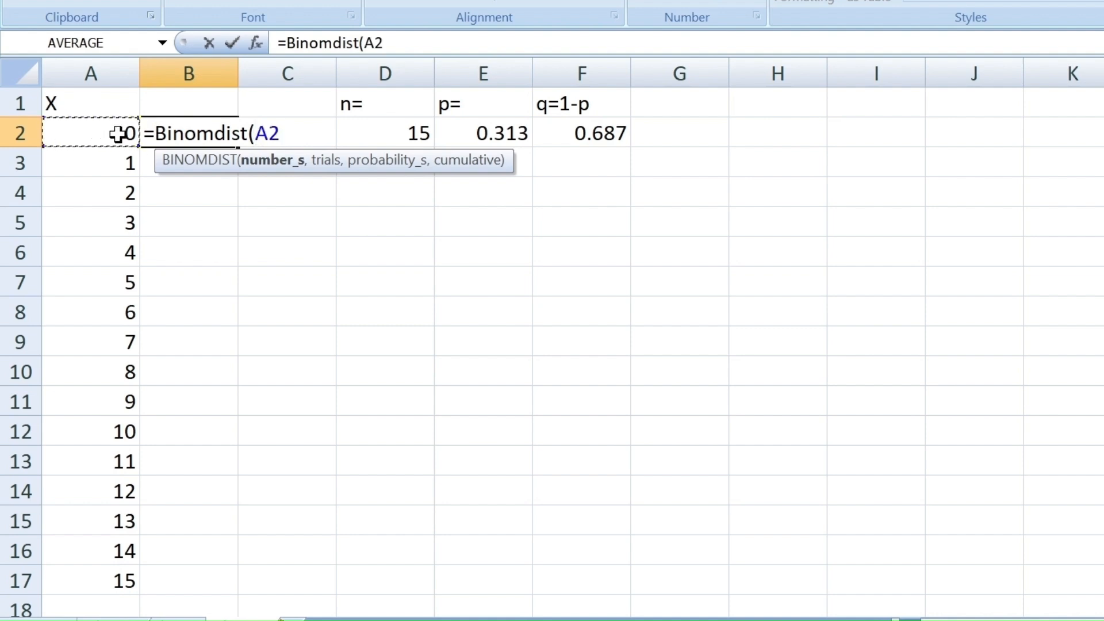
type(",")
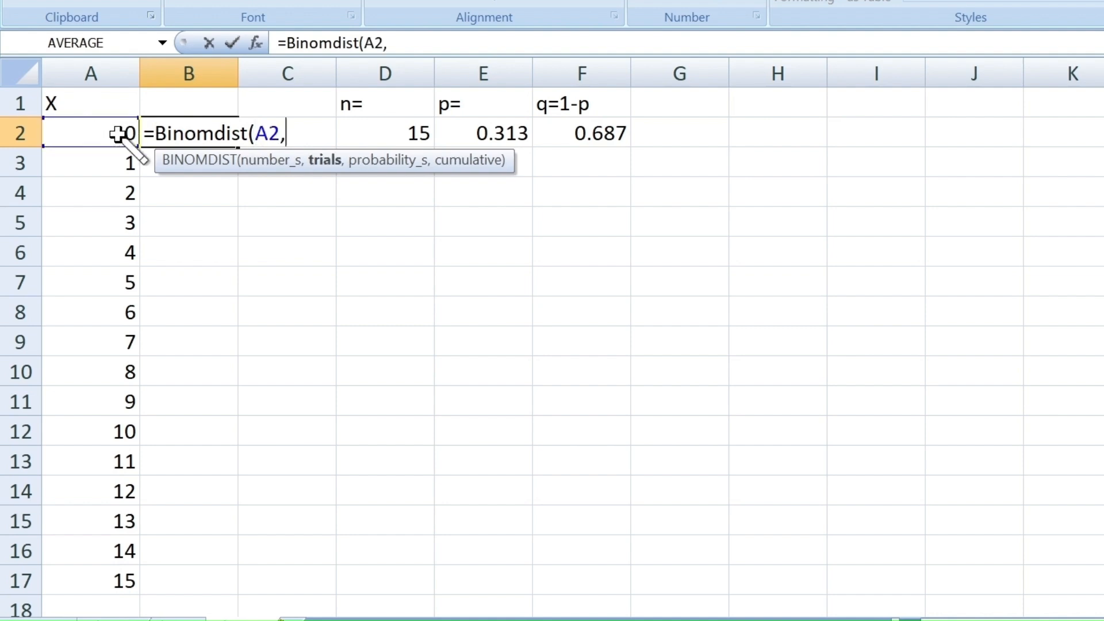
left_click(401, 136)
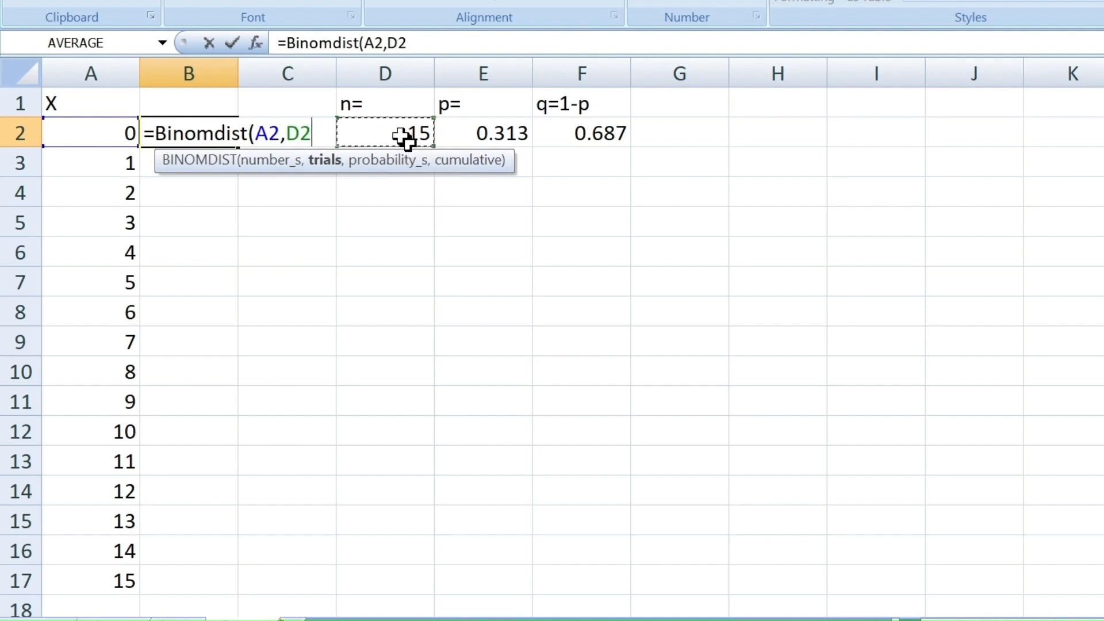
type(",")
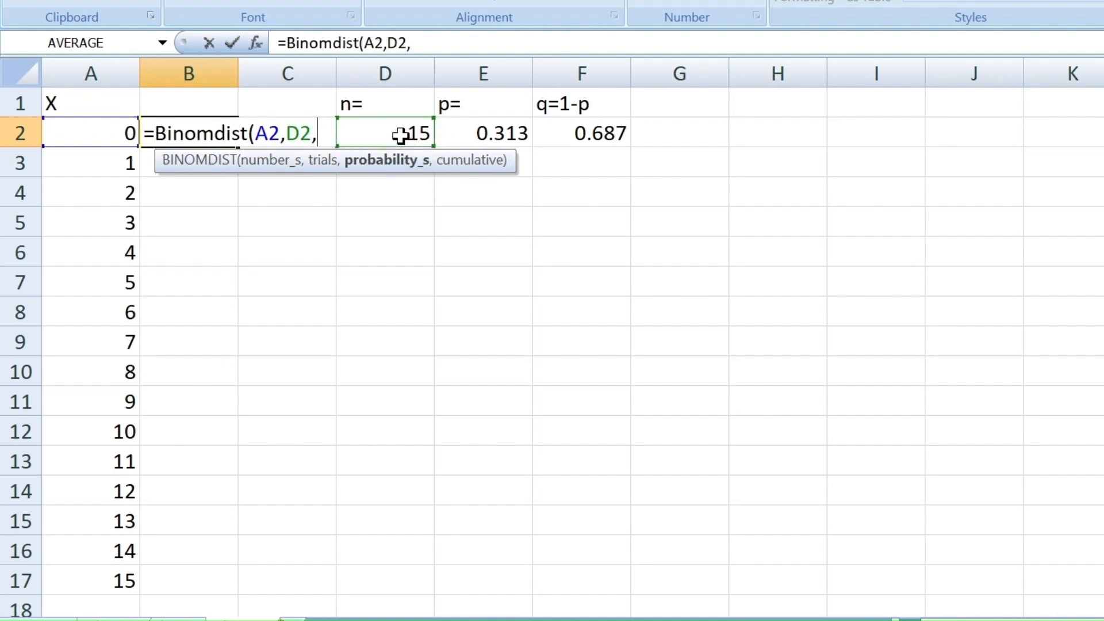
left_click(506, 136)
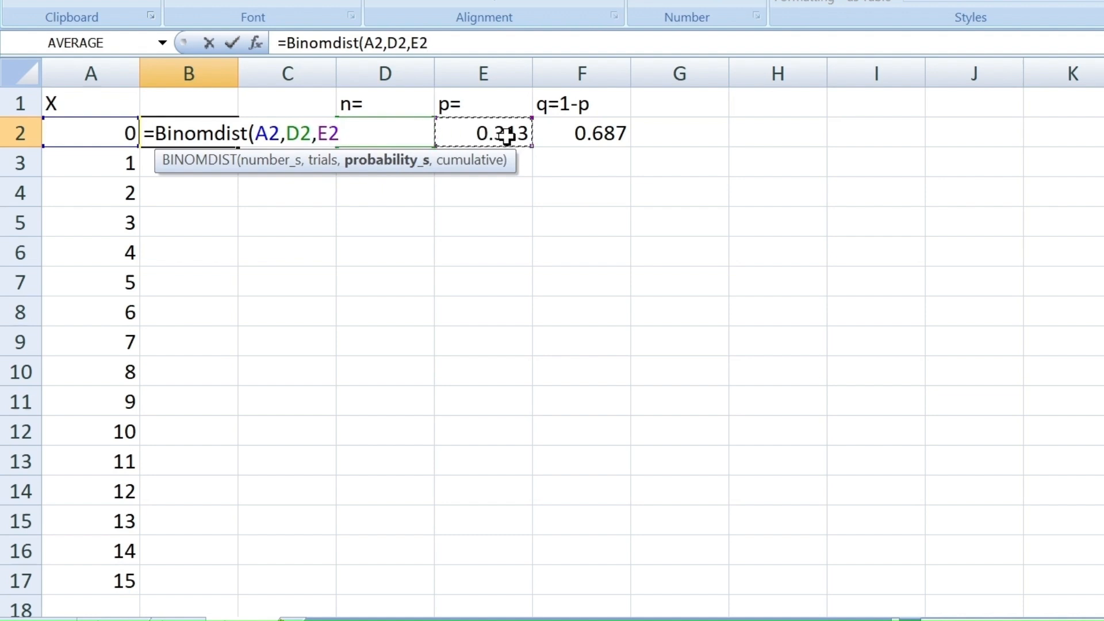
type(",")
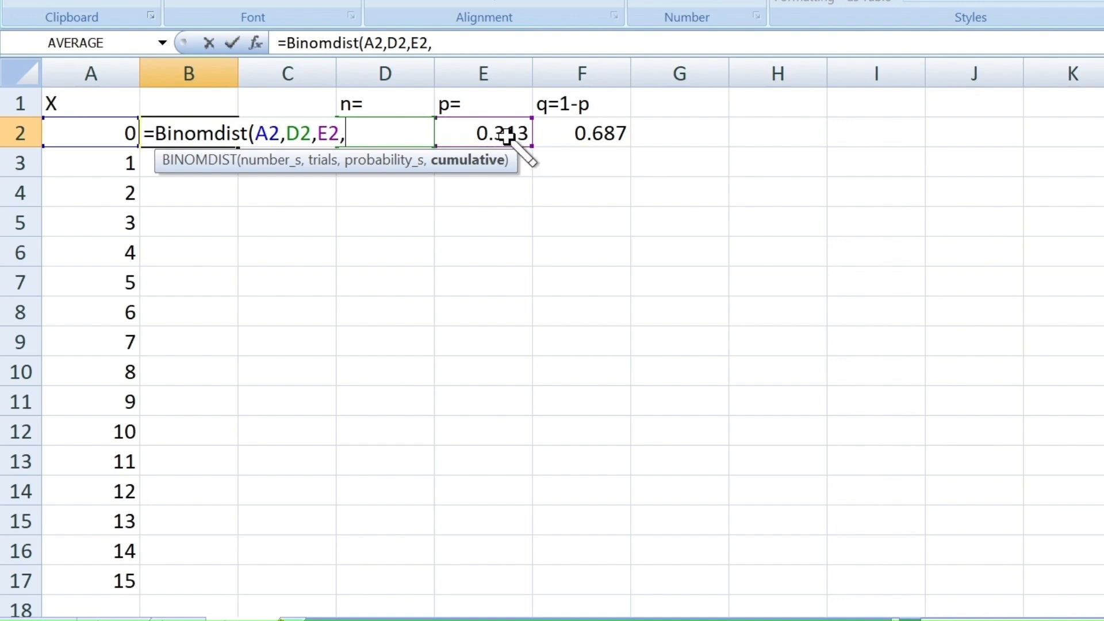
type("Fals")
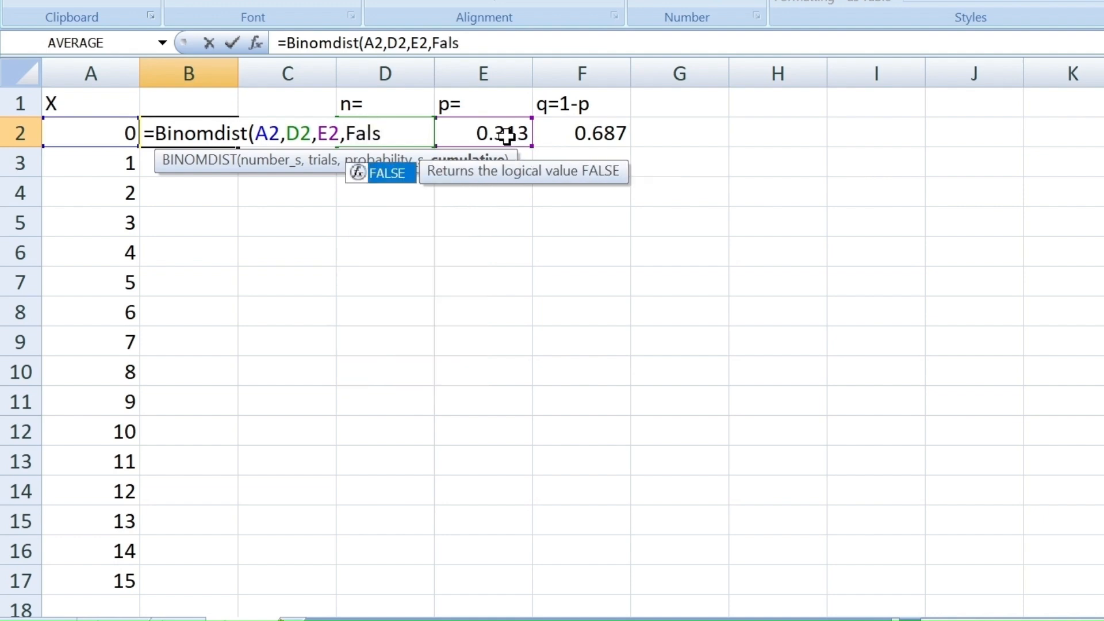
type("e)")
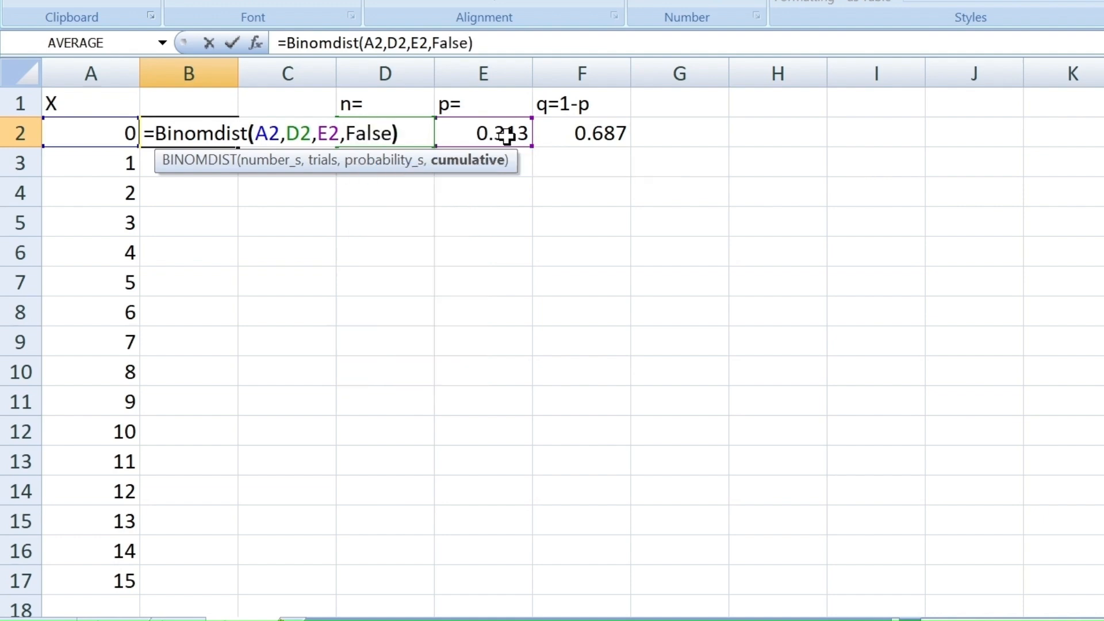
key("Return")
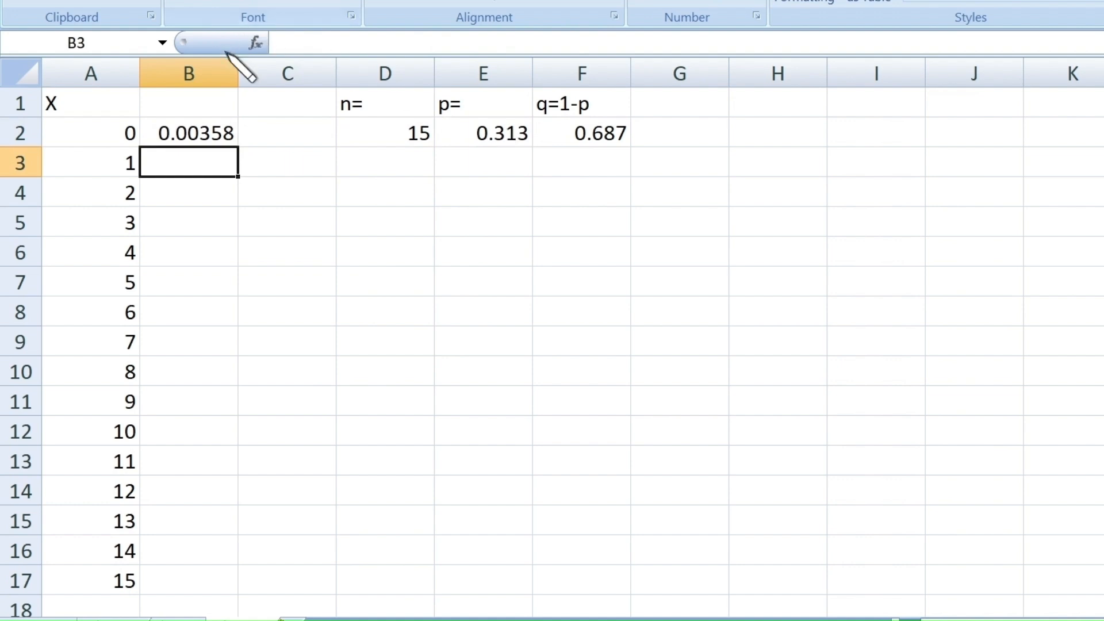
- Widen column B to more than twice its width so the probability in B2 shows more decimal places
left_click_drag(236, 70, 374, 71)
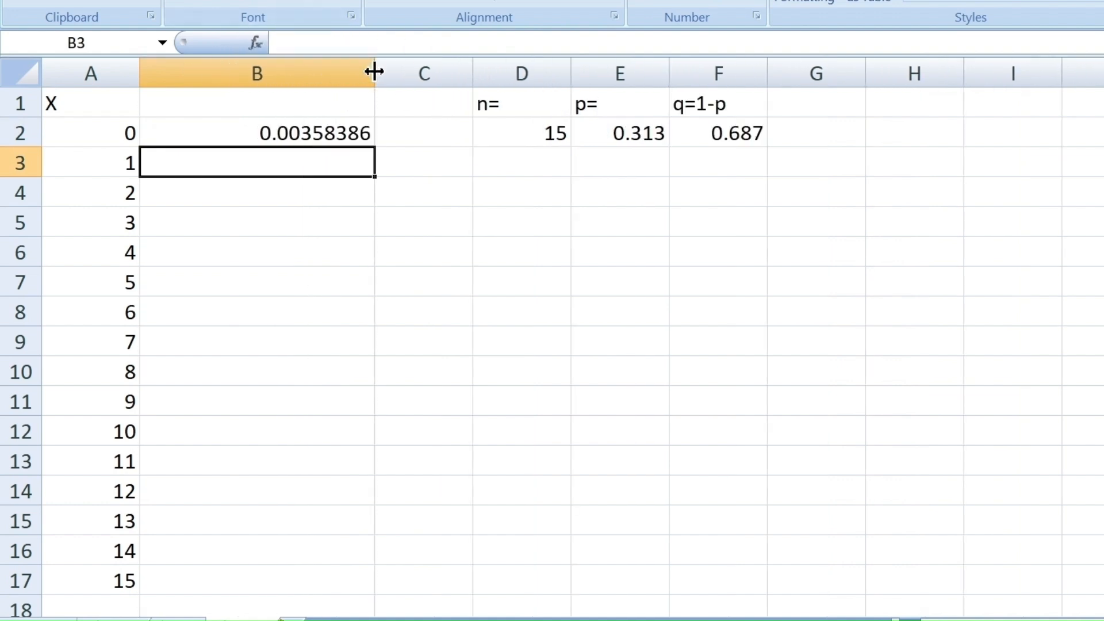
left_click(255, 135)
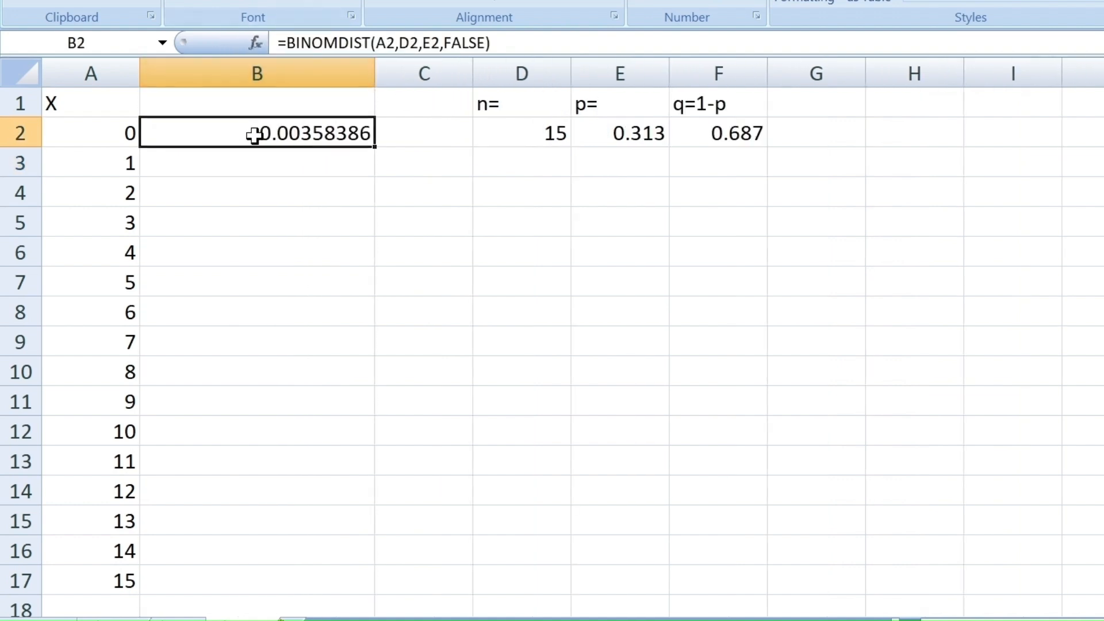
left_click(107, 139)
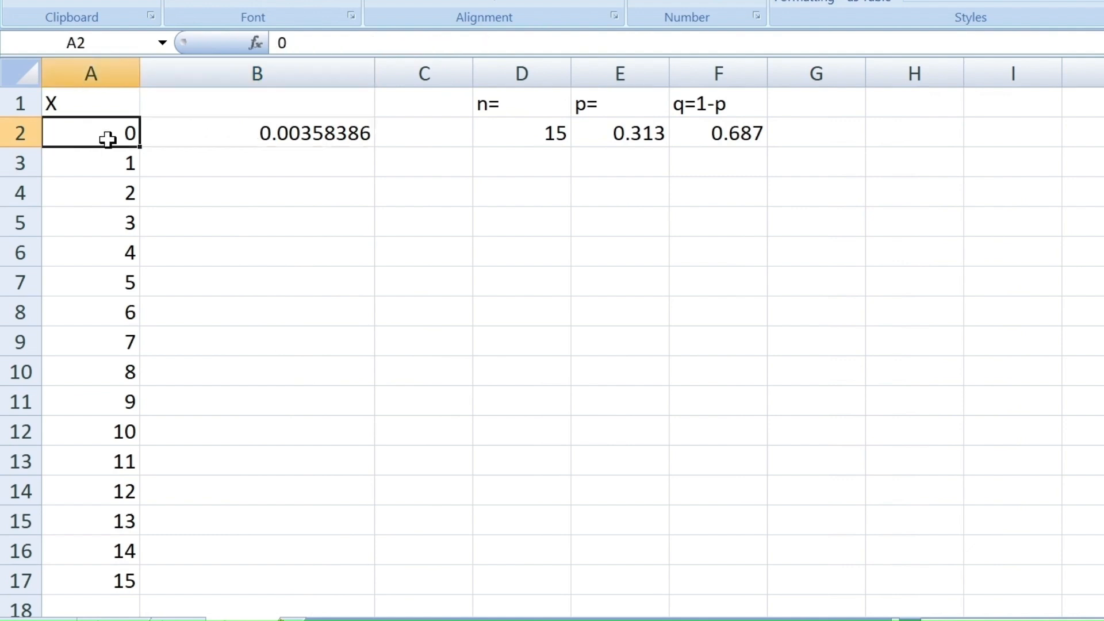
- Try to copy the BINOMDIST formula from B2 down to B3 and check the copied cell references
left_click(248, 132)
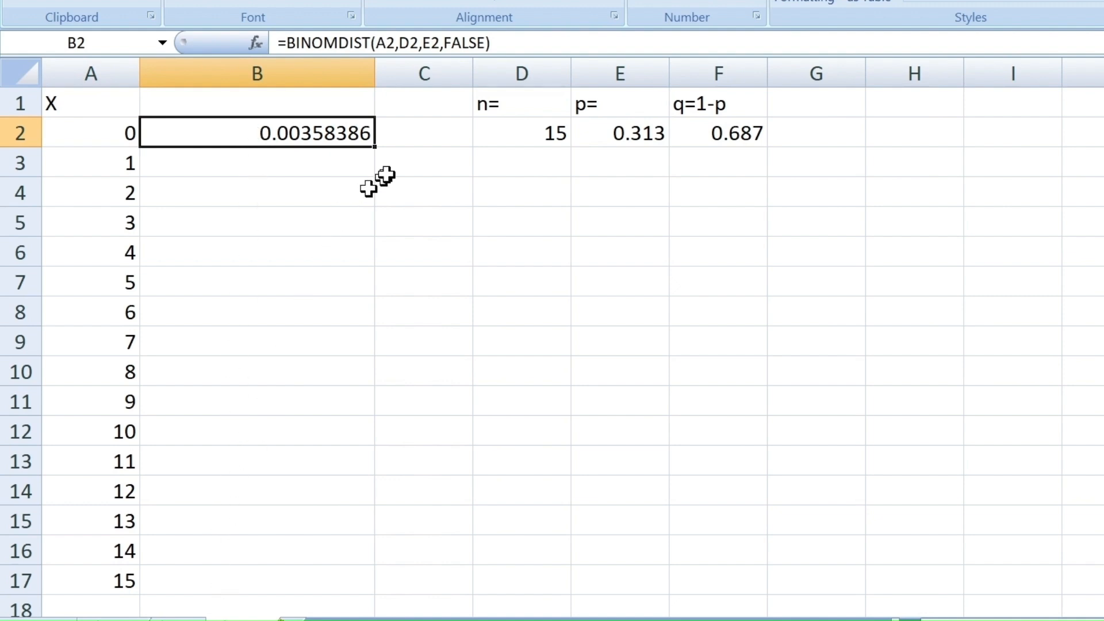
left_click_drag(377, 150, 380, 173)
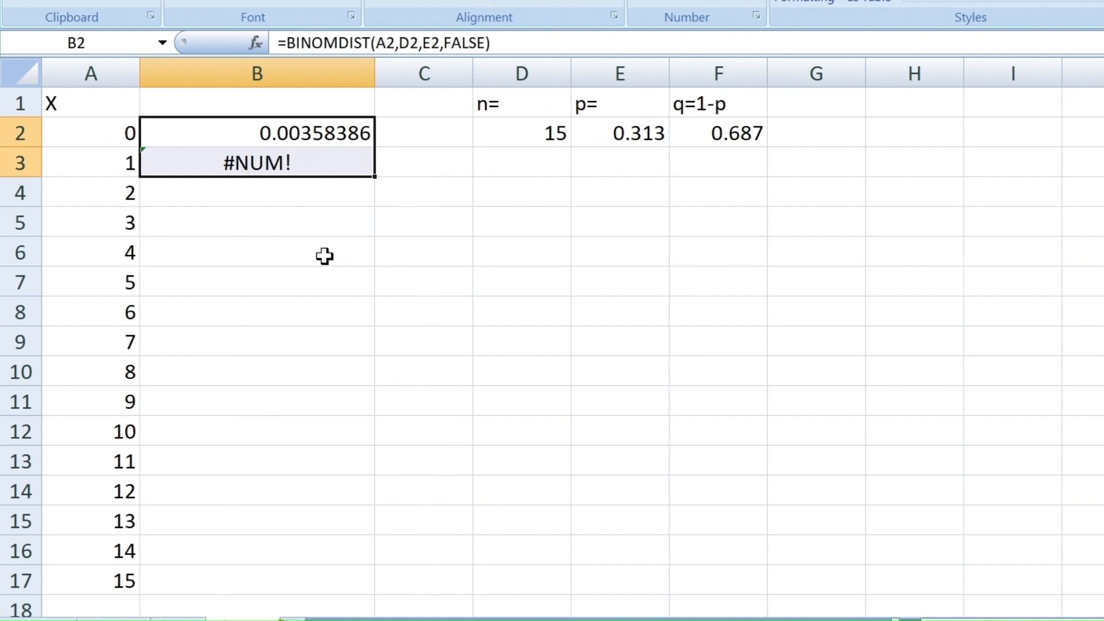
left_click(278, 165)
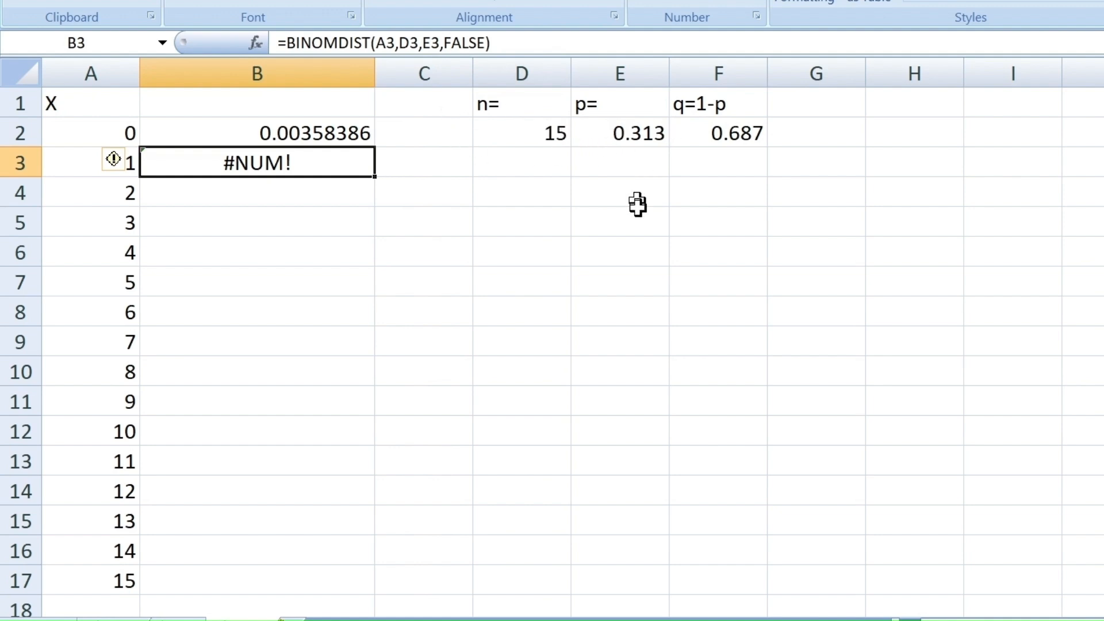
- Change the B2 formula to =BINOMDIST(A2,D$2,E$2,FALSE) and fill it down through B17
left_click(346, 140)
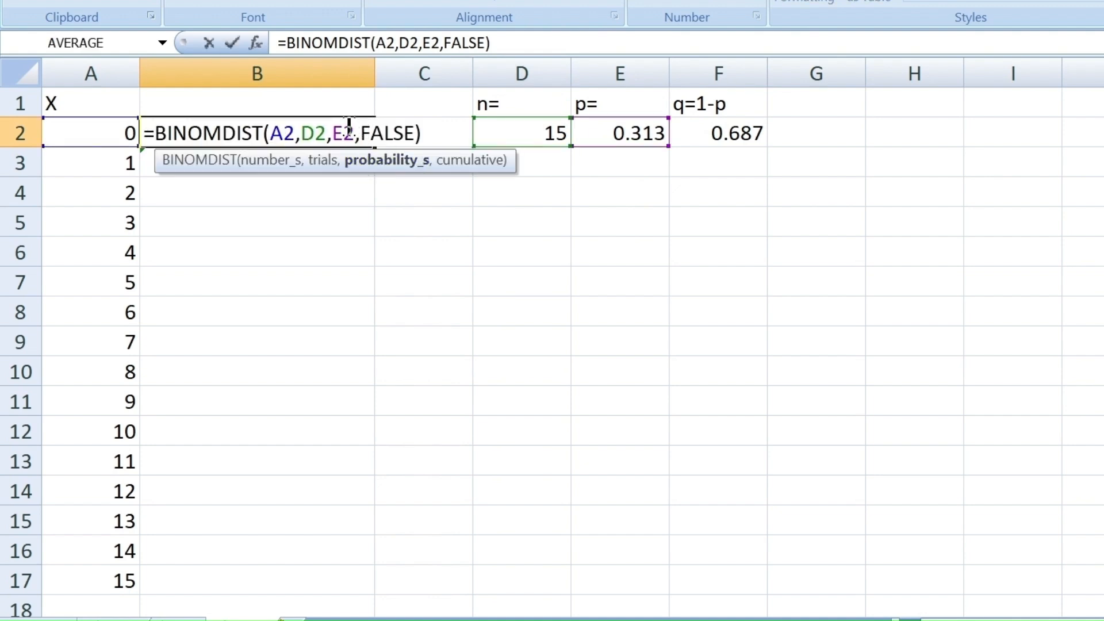
left_click(312, 130)
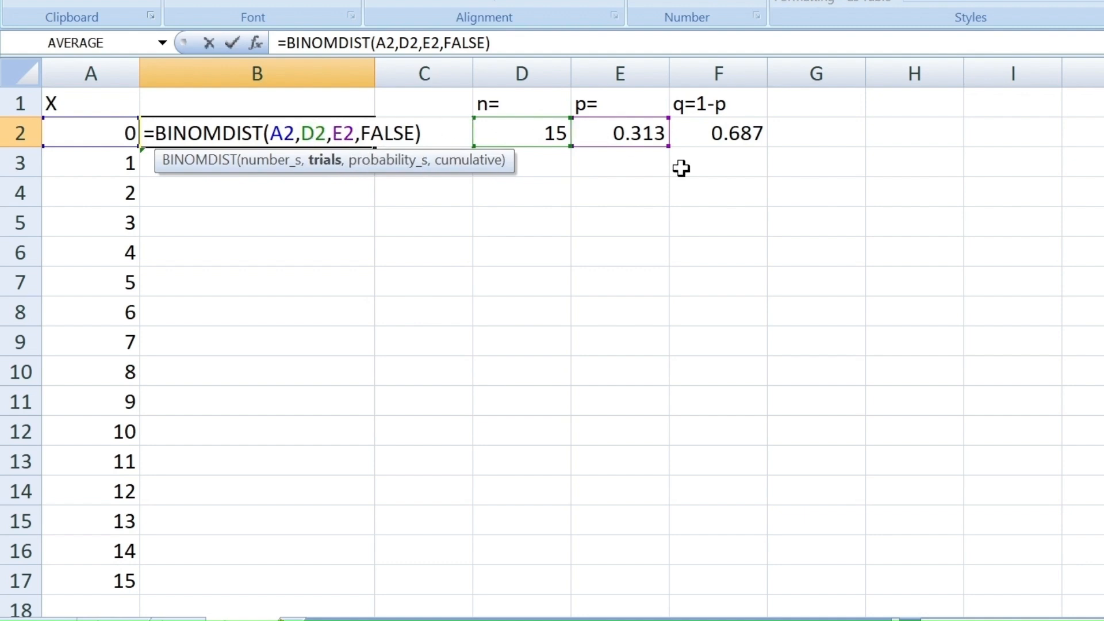
type("$")
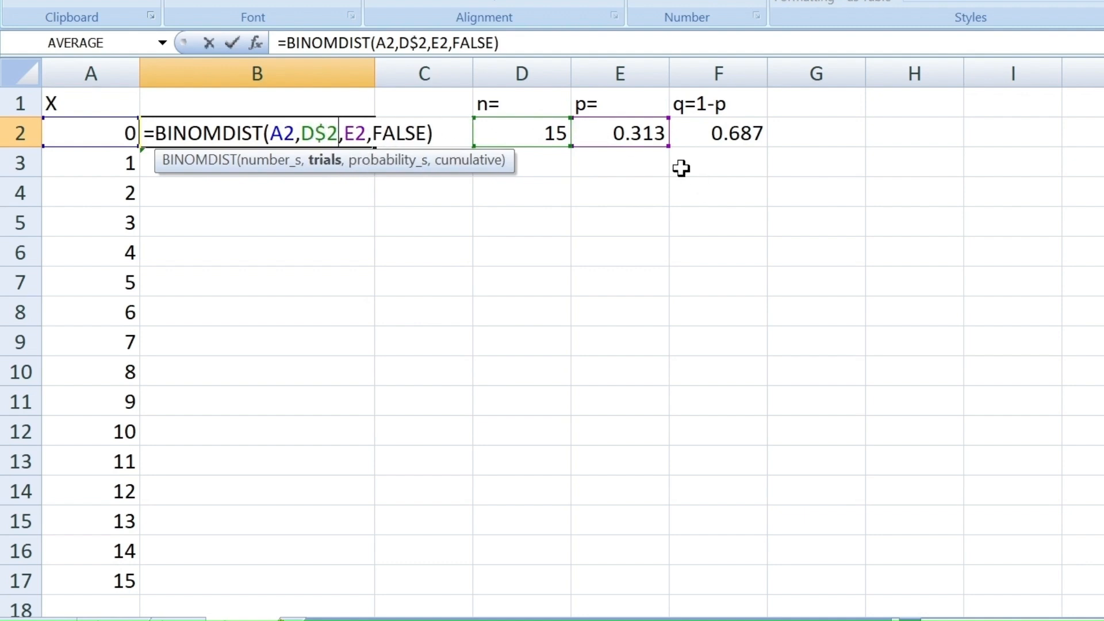
key("Right")
key("Right")
type("$")
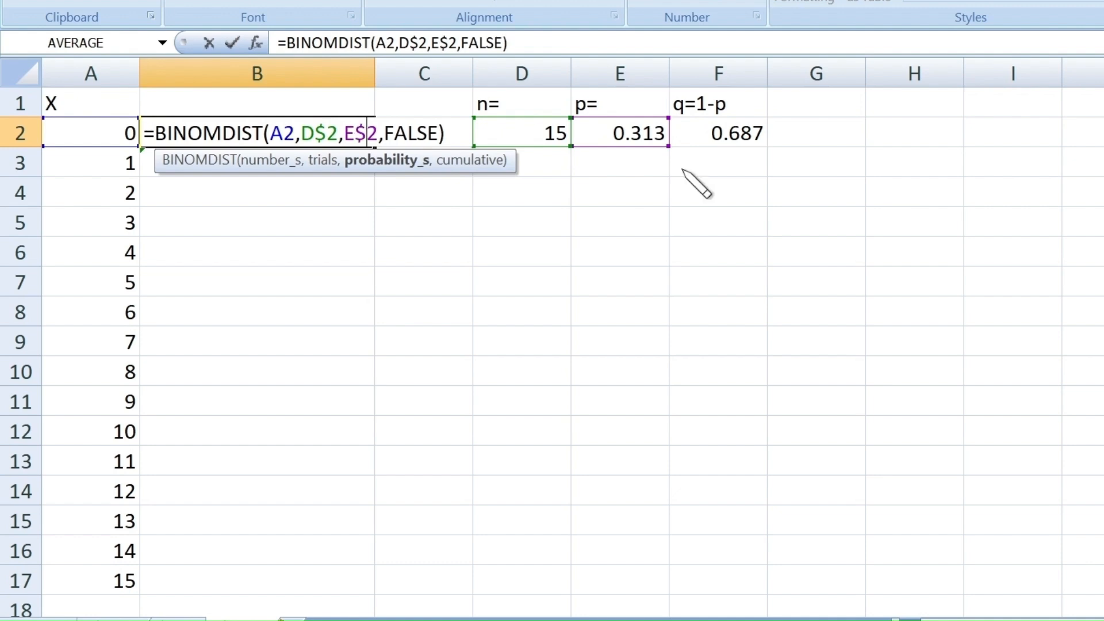
key("Return")
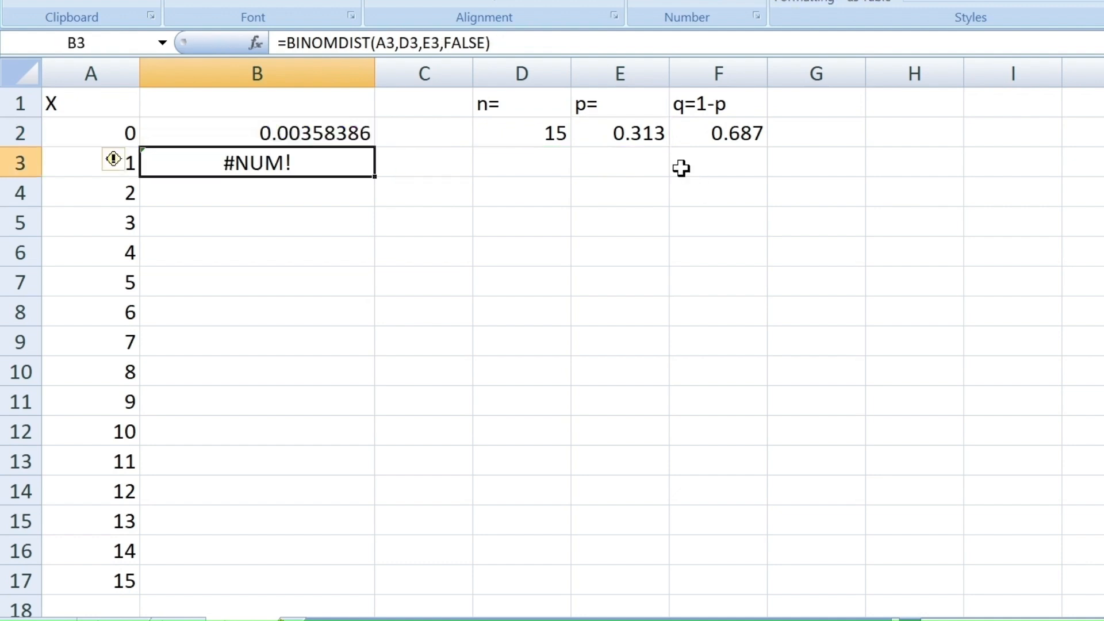
left_click(371, 131)
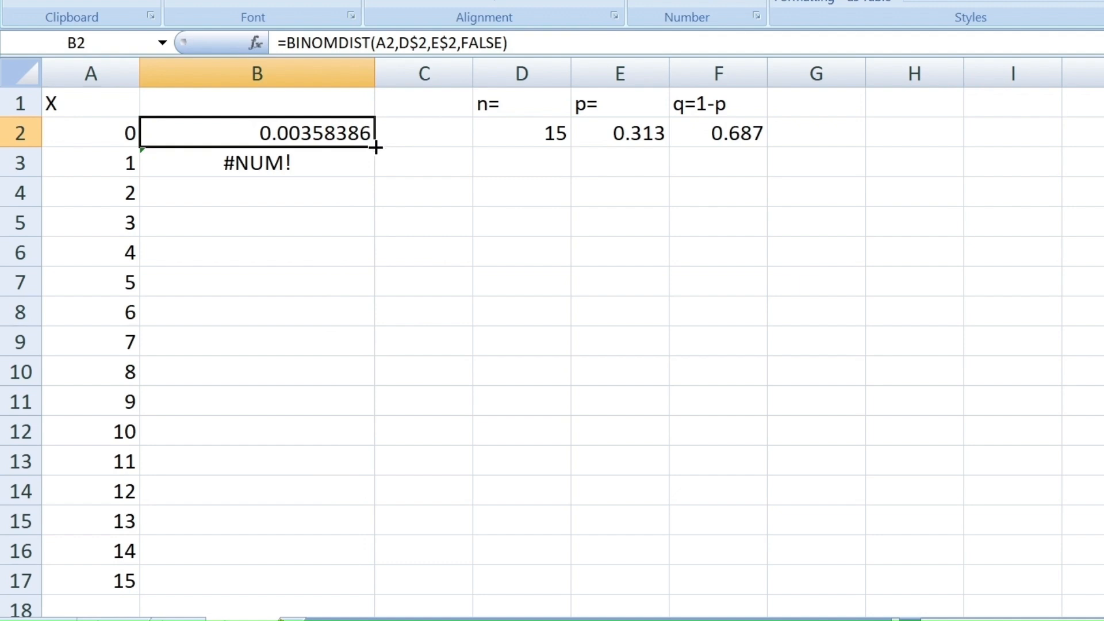
left_click_drag(376, 148, 363, 586)
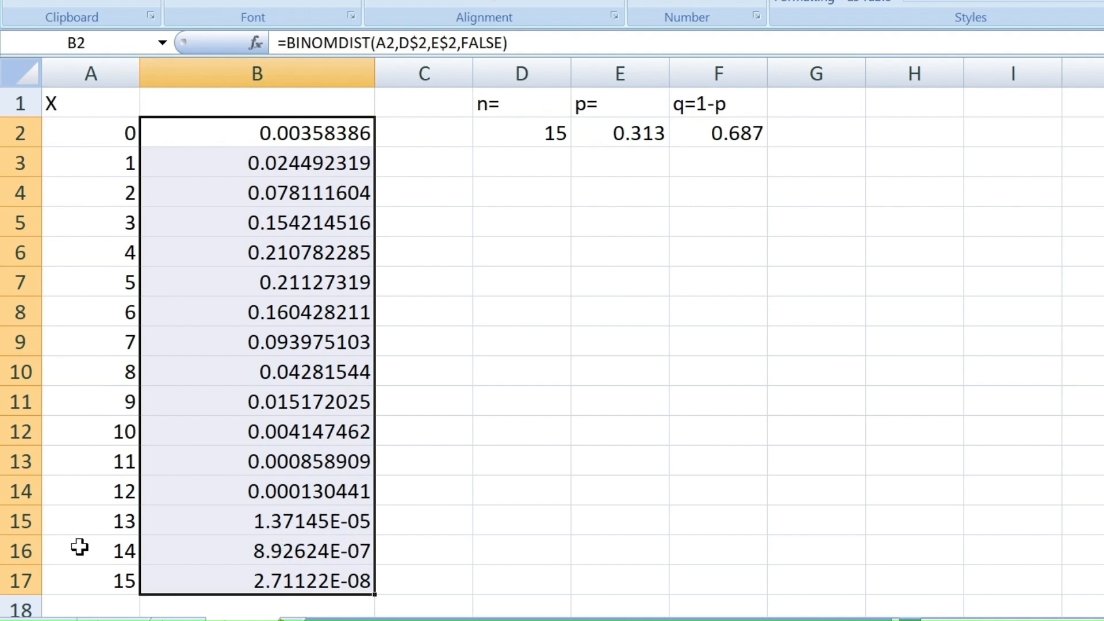
- Label cell B1 "b(x,n,p)=f(x)" as the heading for the probability column
left_click(252, 102)
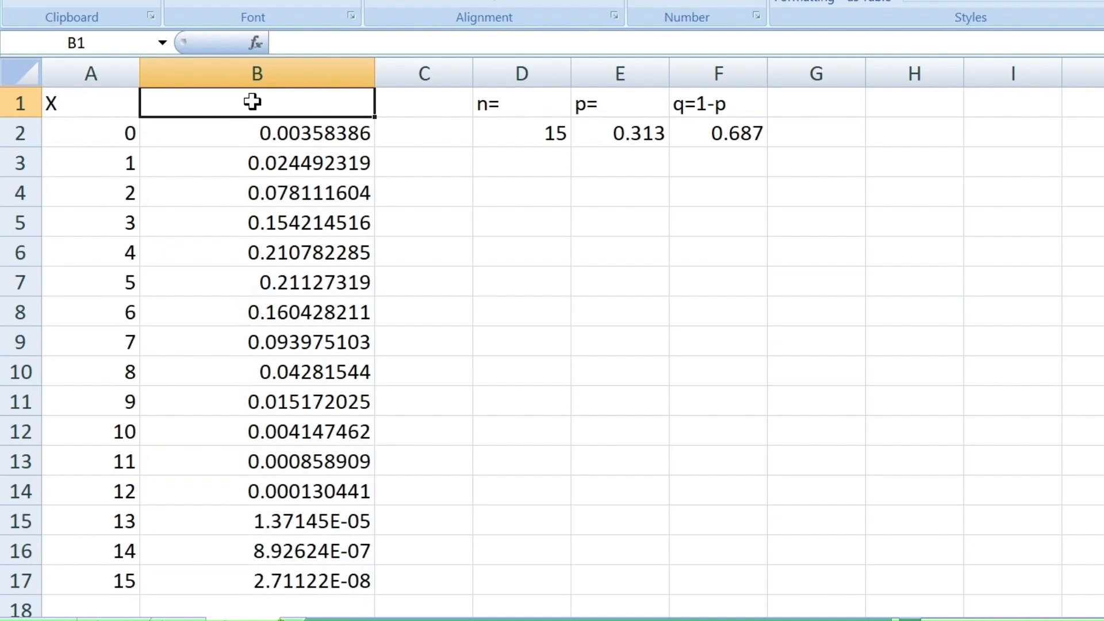
type("b(")
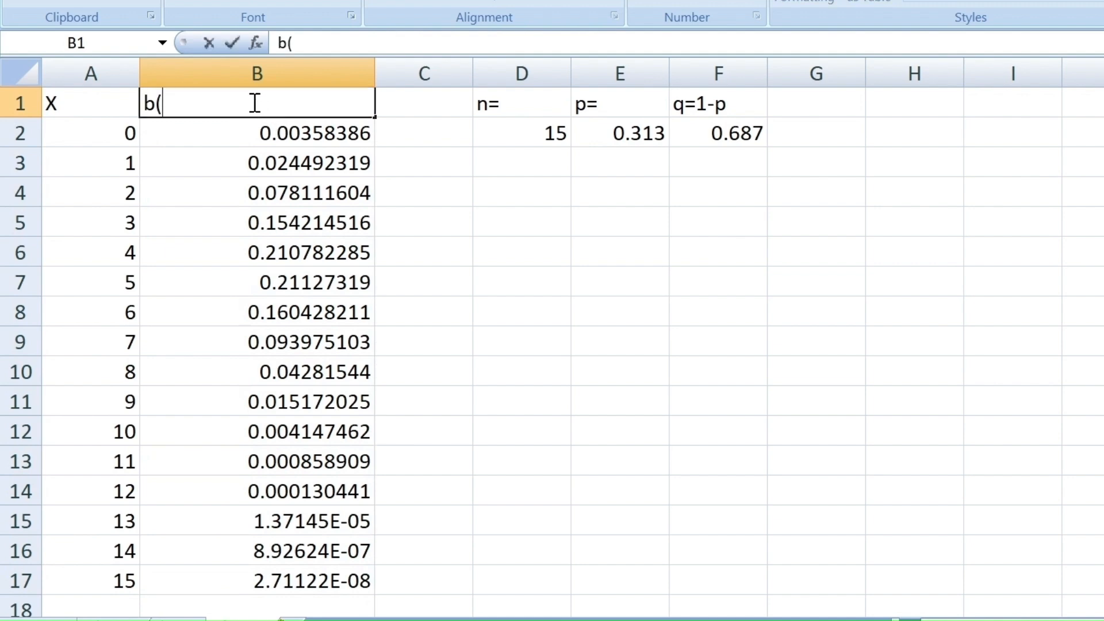
type("x,n,p")
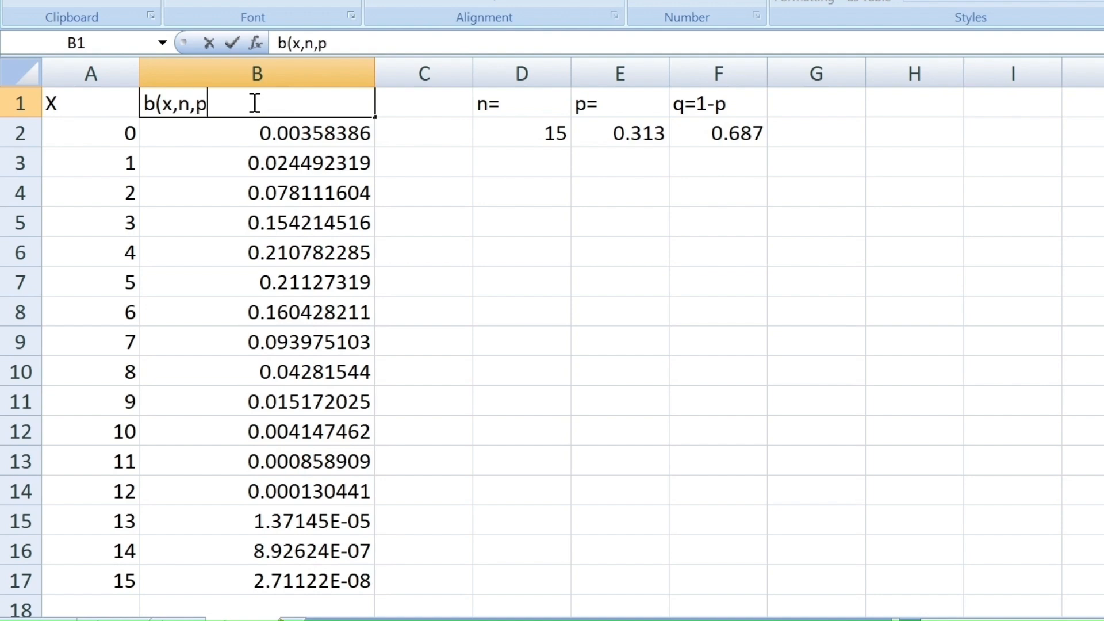
type(")=f")
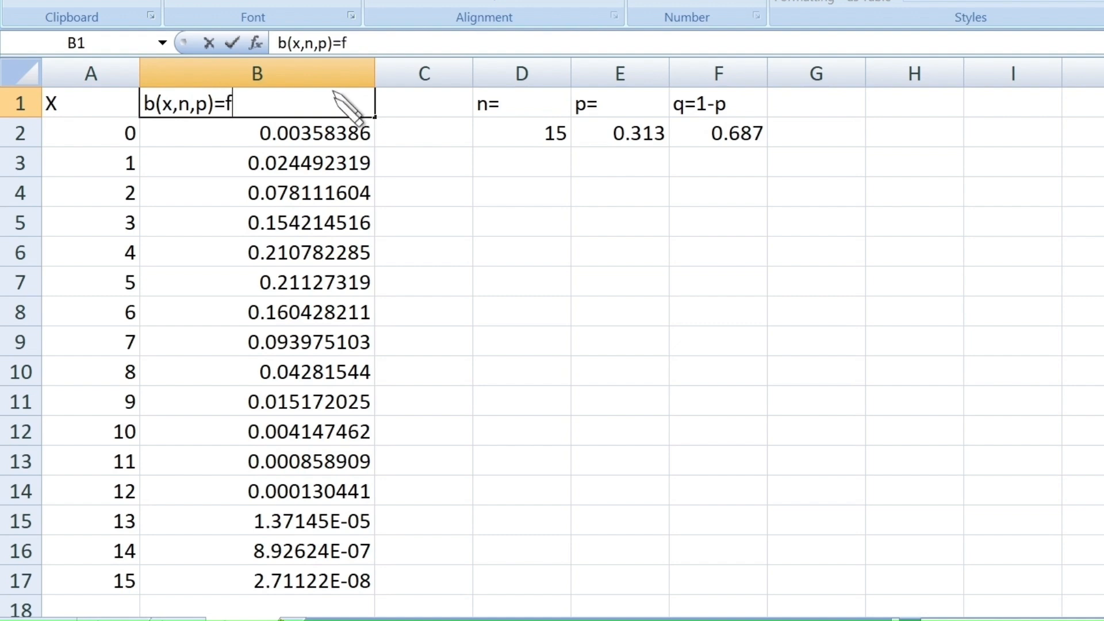
key("BackSpace")
key("BackSpace")
type("=f(x)")
left_click(404, 99)
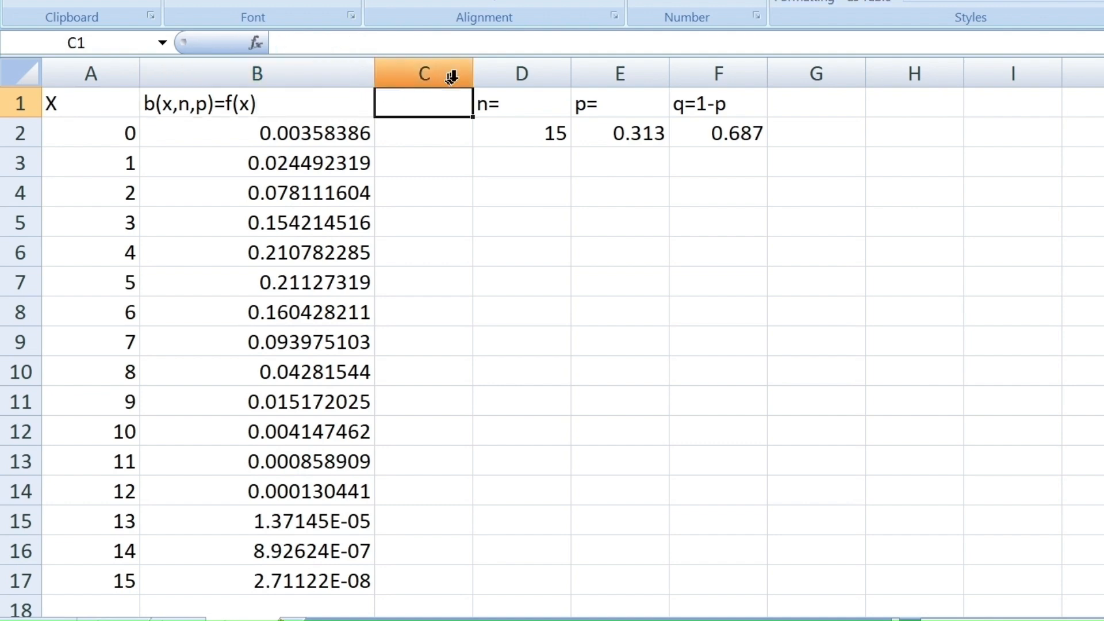
- Widen column C to more than twice its width and inspect the cumulative argument of the B2 formula
left_click_drag(473, 70, 600, 69)
left_click(339, 144)
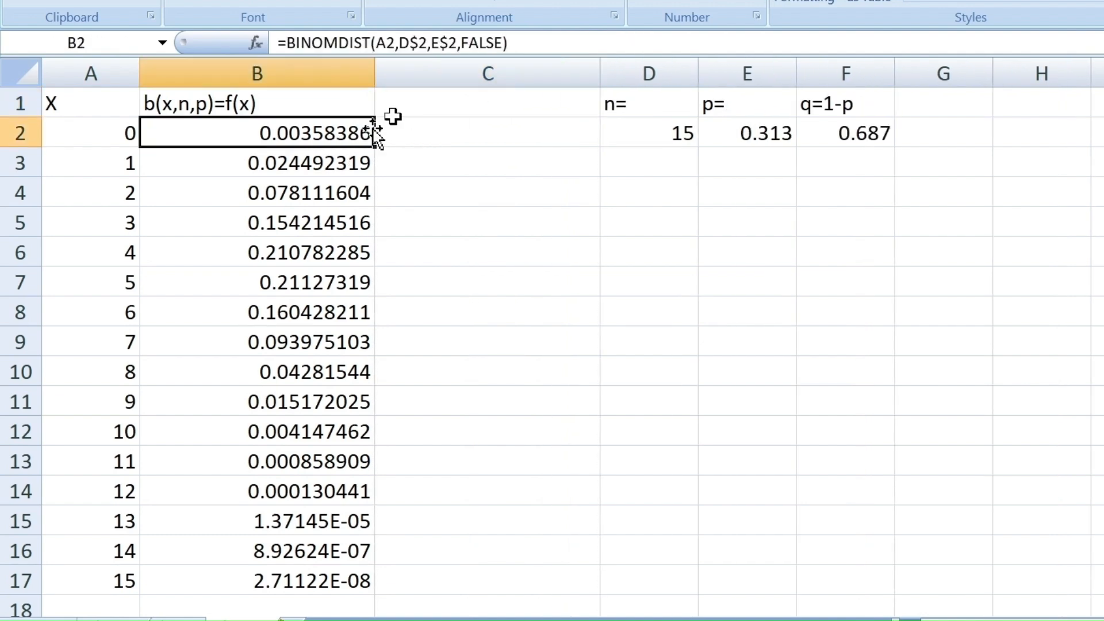
double_click(482, 43)
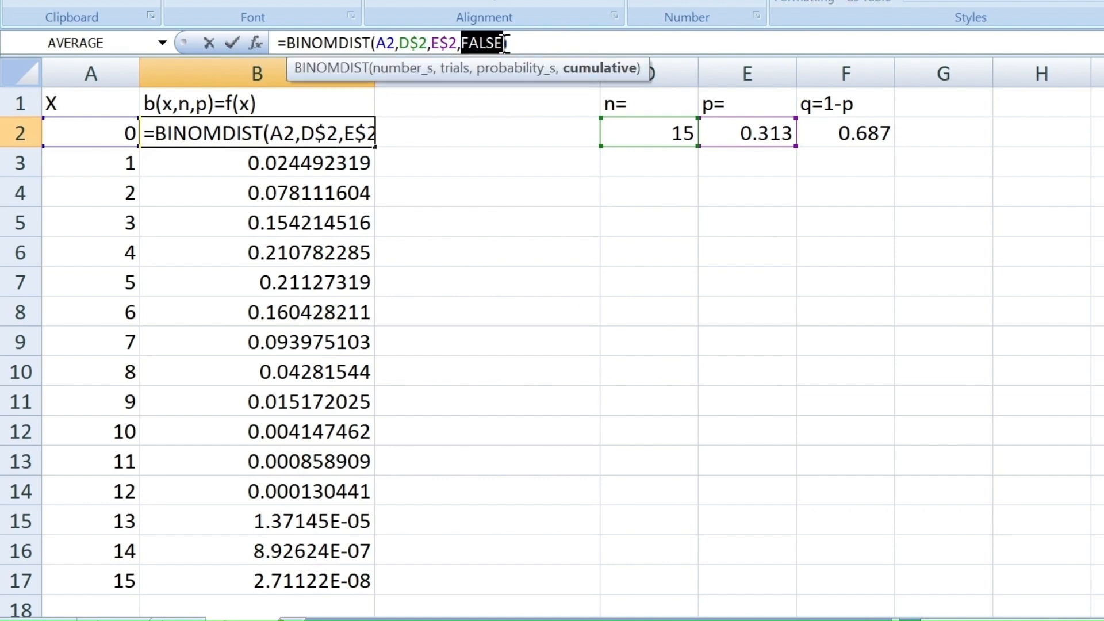
left_click(486, 136)
key("Return")
- Start a BINOMDIST formula in C2 with A2 as the number of successes and D$2 as the trials
left_click(486, 136)
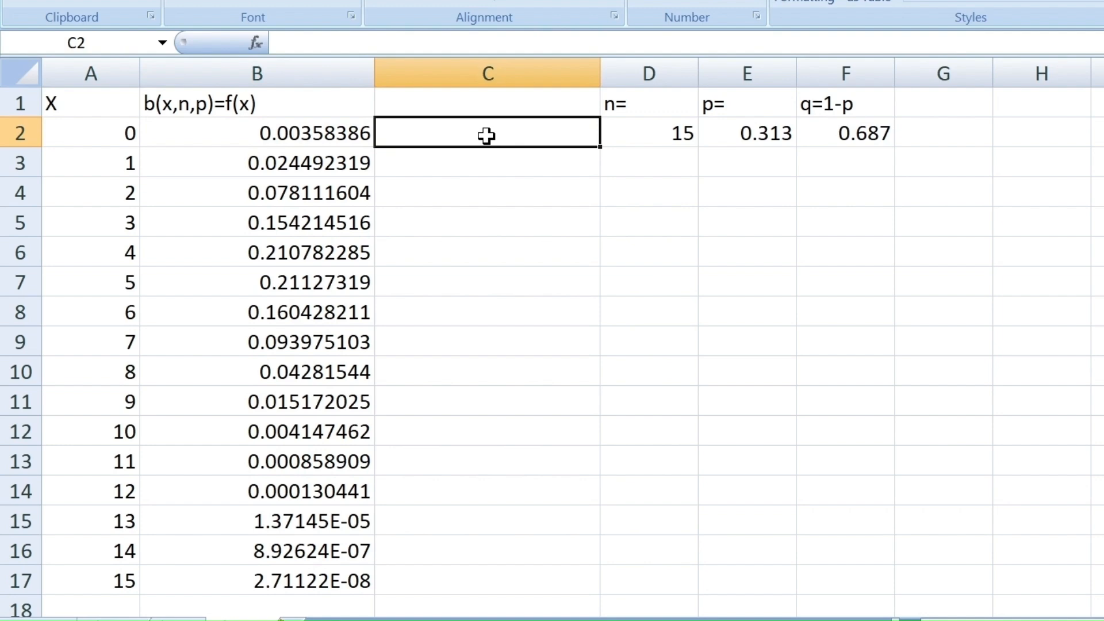
type("=B")
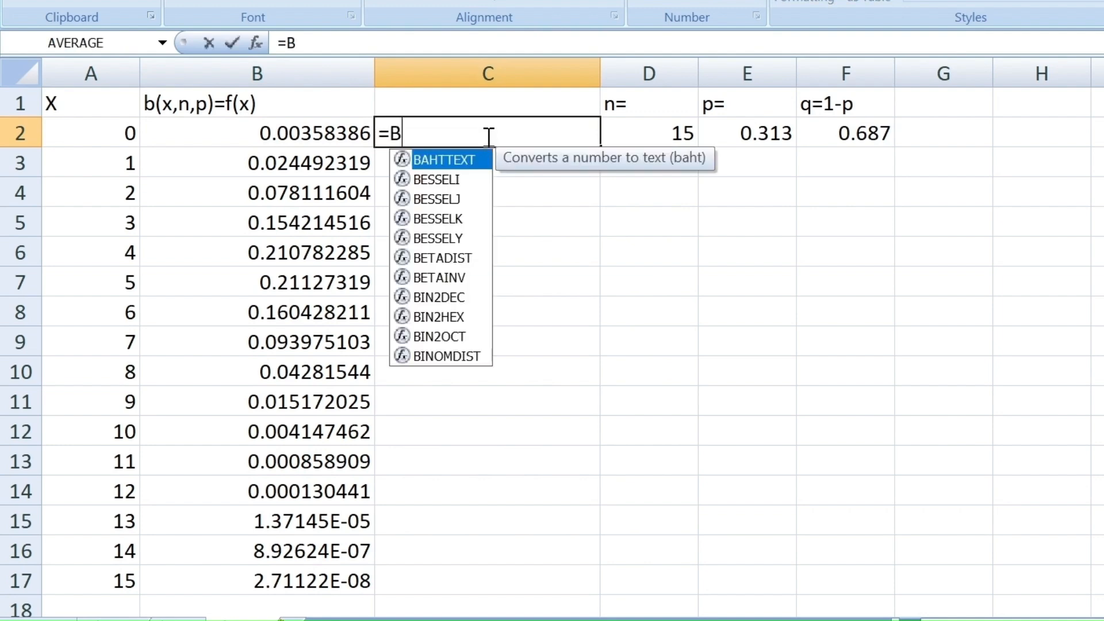
type("INO")
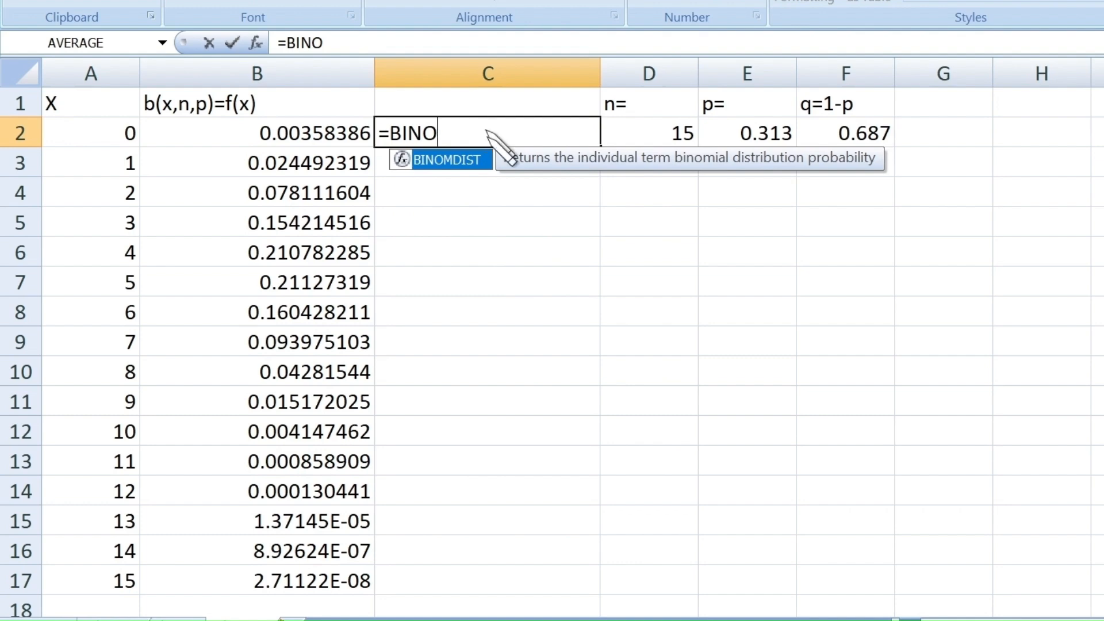
type("MS")
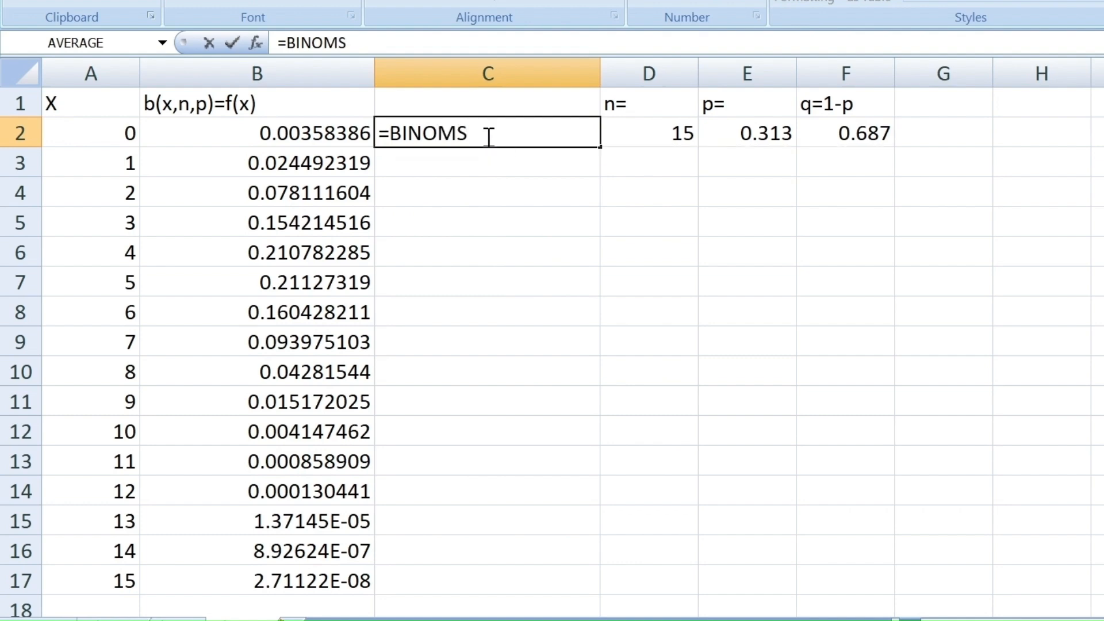
key("BackSpace")
type("DI")
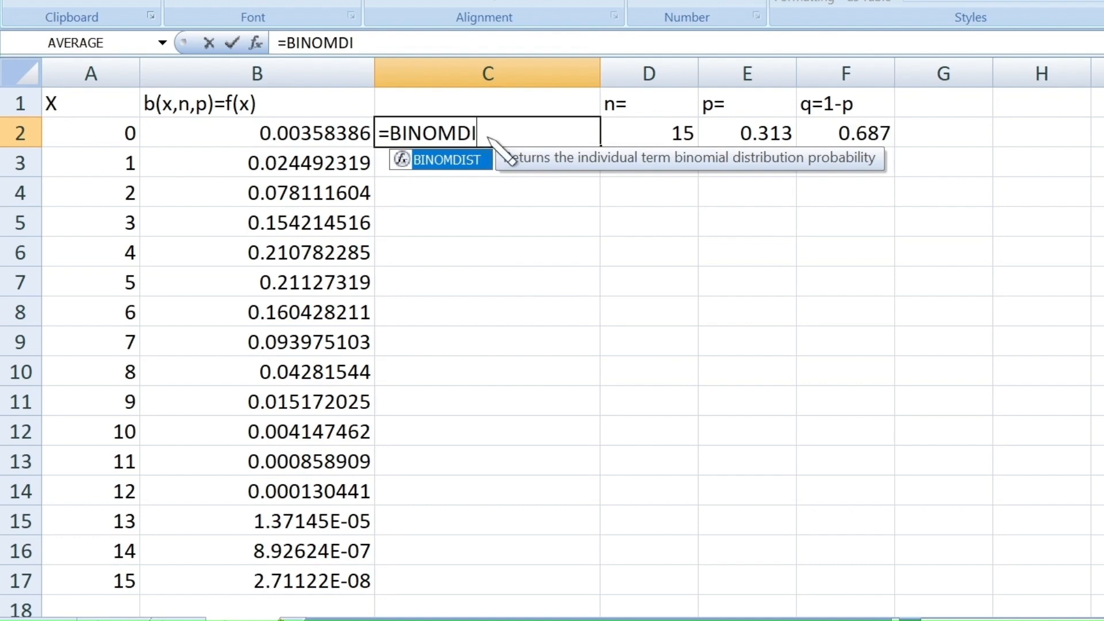
type("ST(")
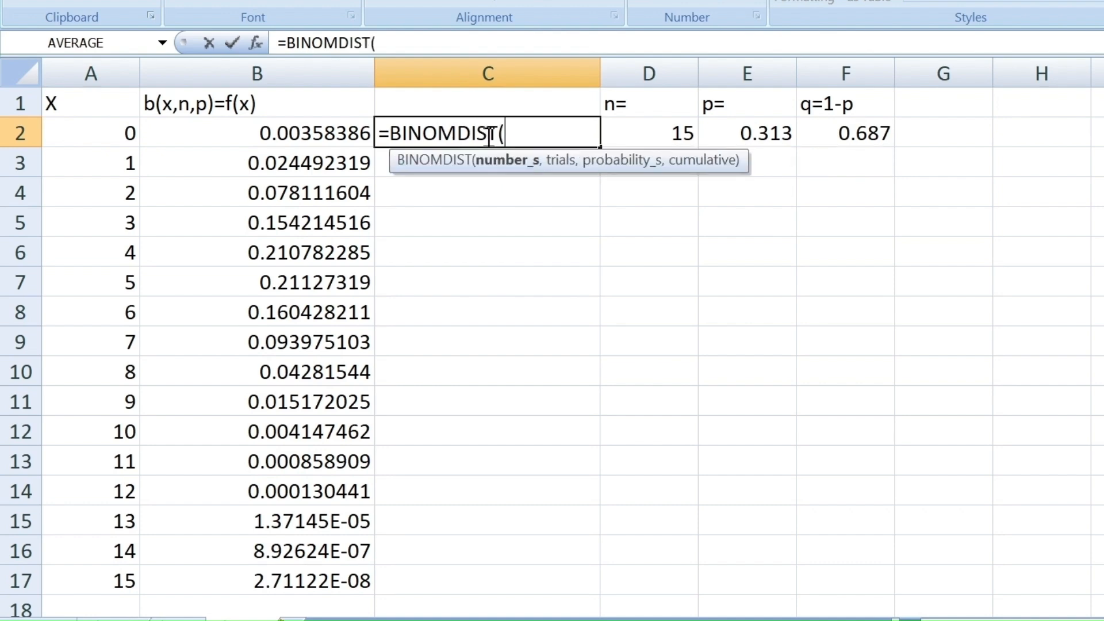
left_click(112, 129)
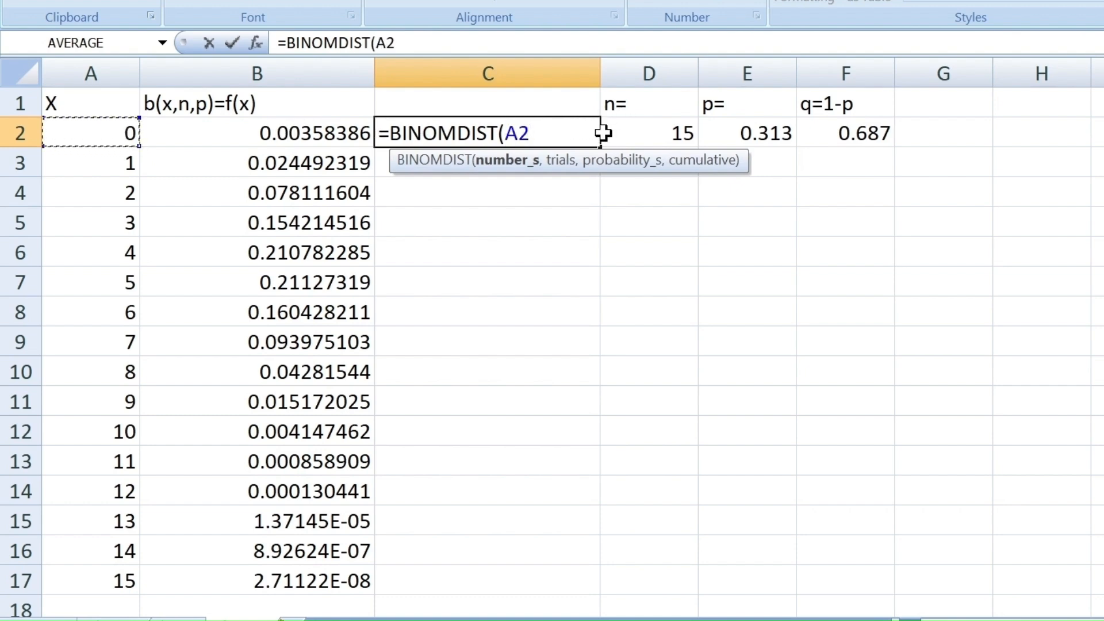
type(",")
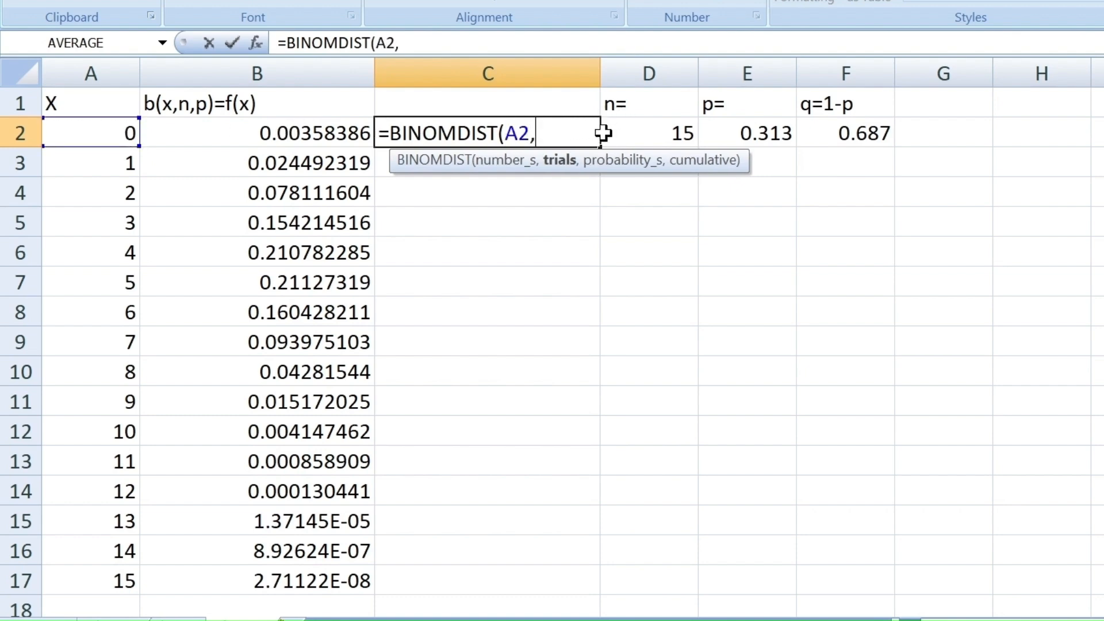
left_click(646, 132)
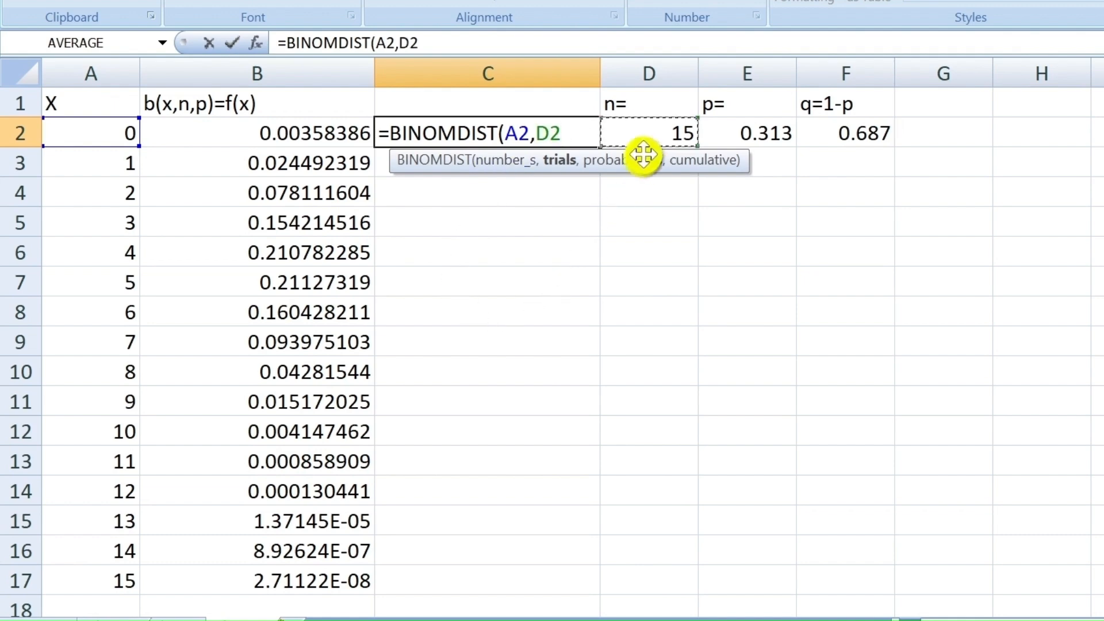
left_click(549, 133)
type("$2,")
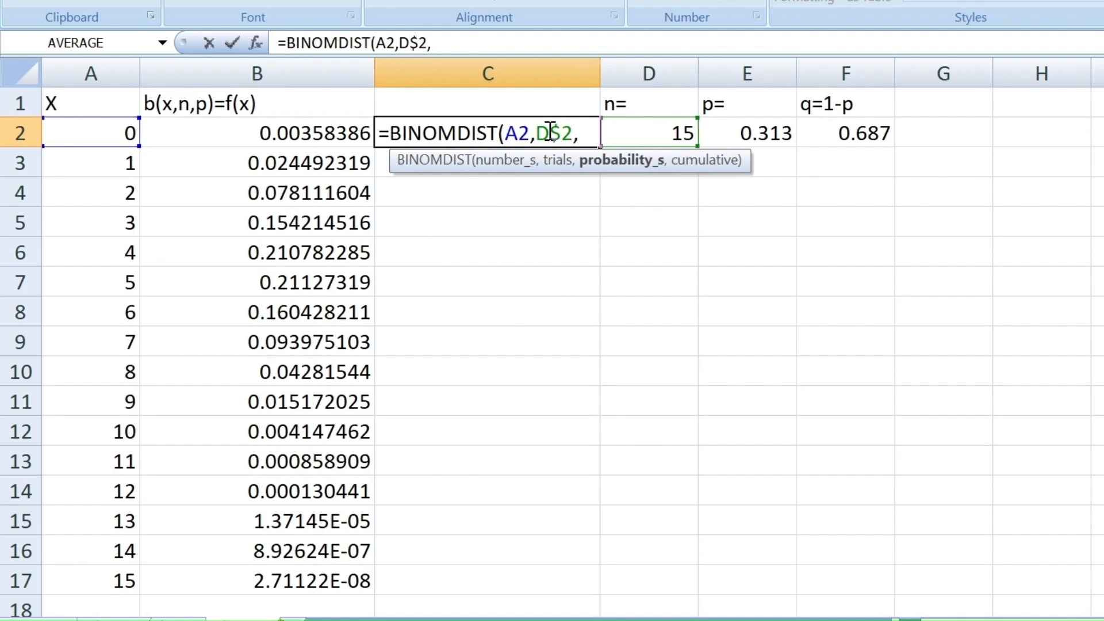
- Complete the C2 formula with E$2 as the probability and TRUE as the cumulative argument
left_click(748, 133)
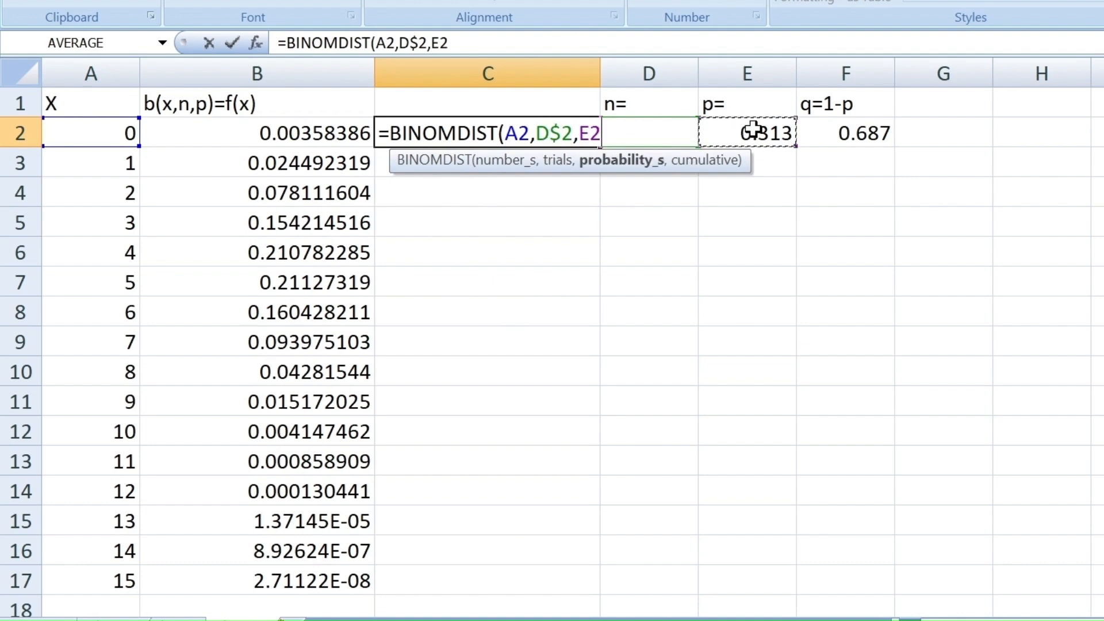
left_click(590, 133)
type("$")
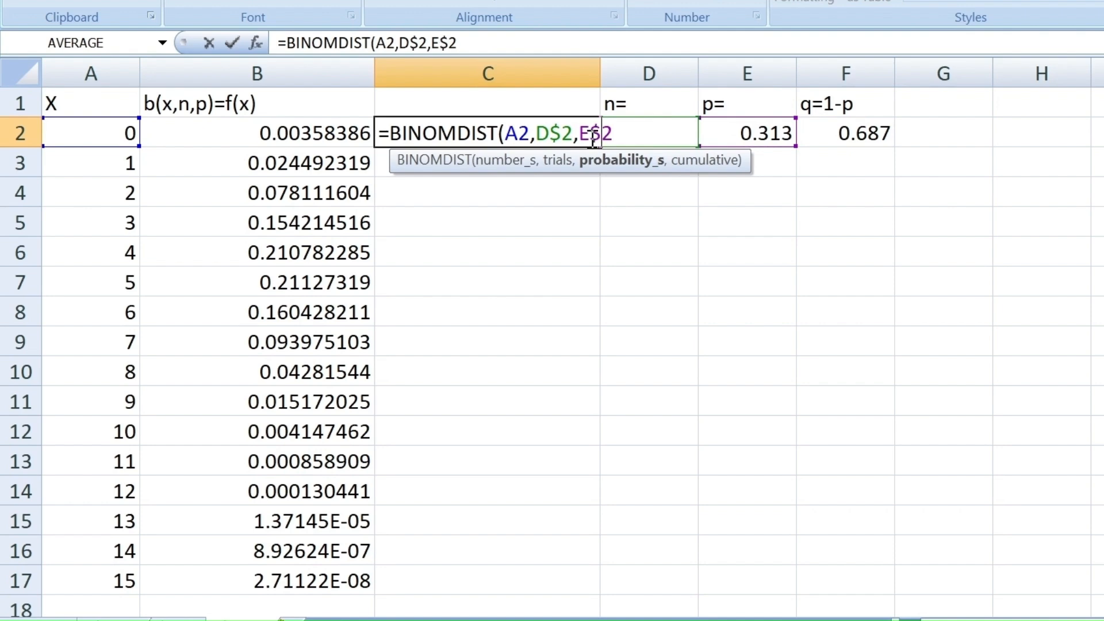
key("Right")
type(",")
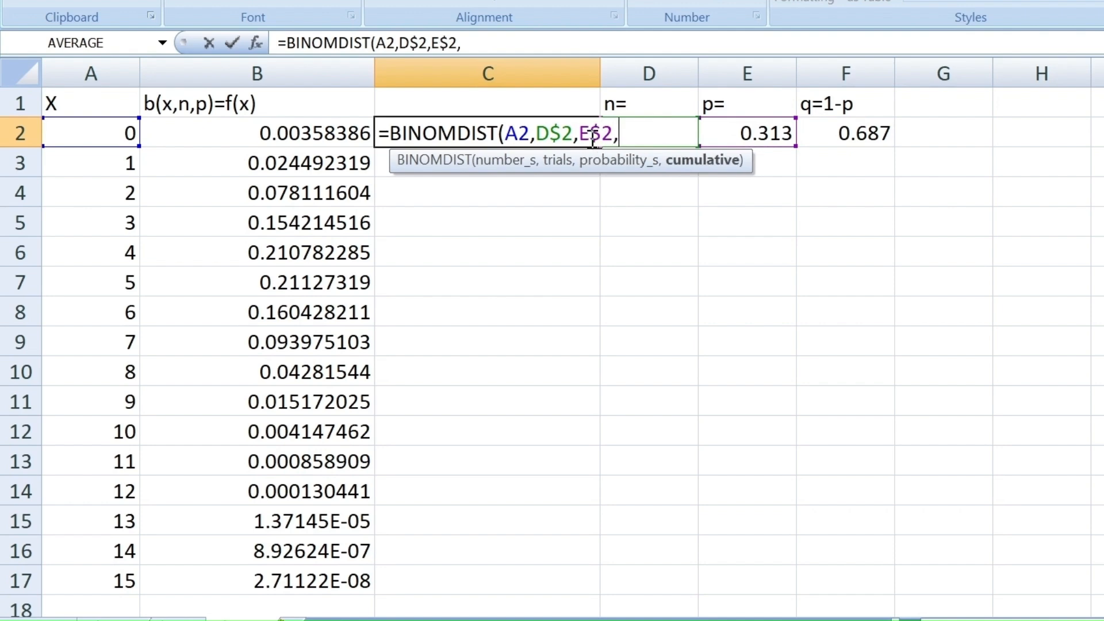
type("T")
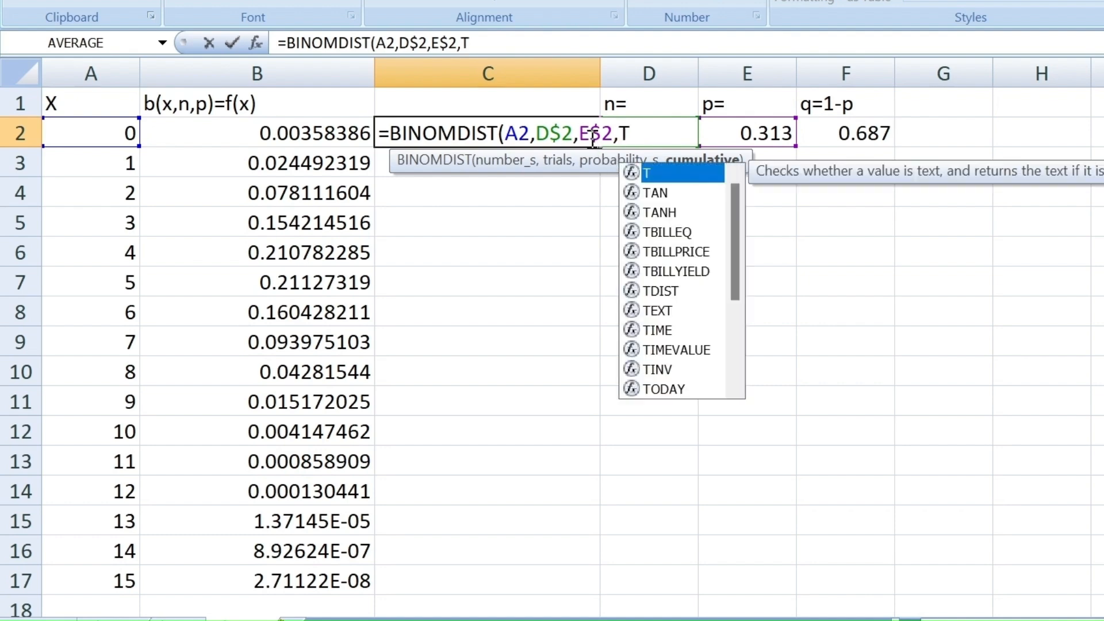
type("RUE")
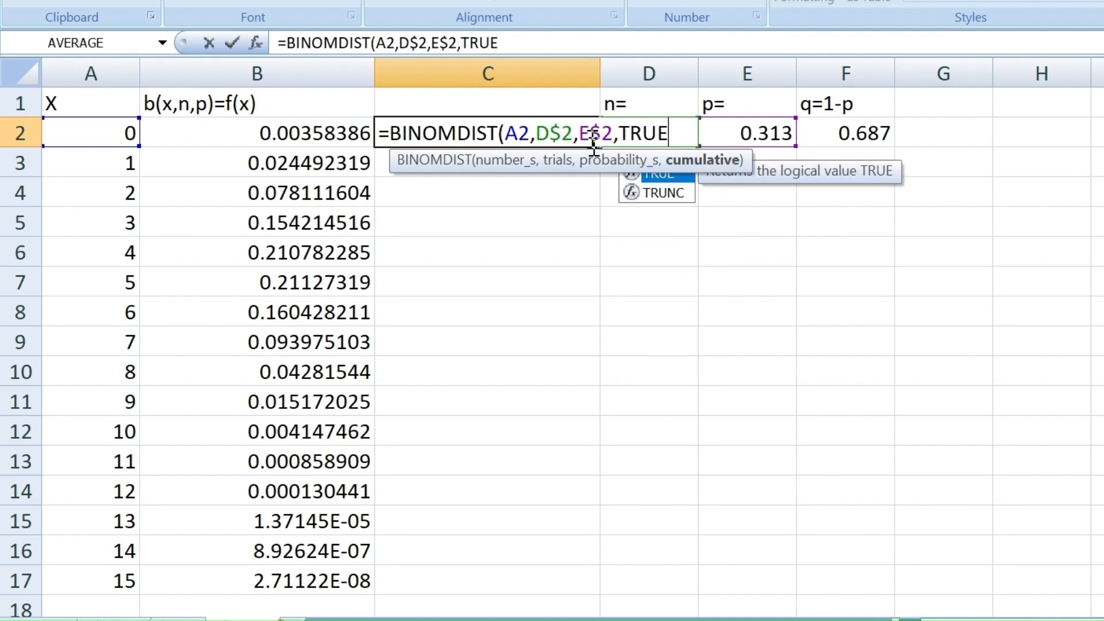
type(")")
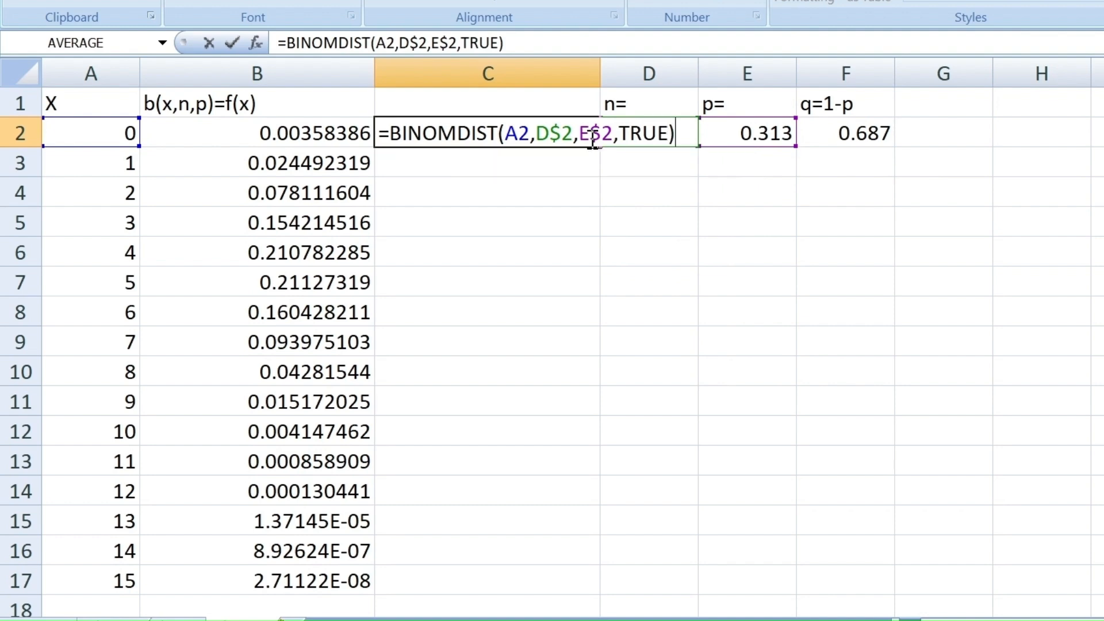
key("Return")
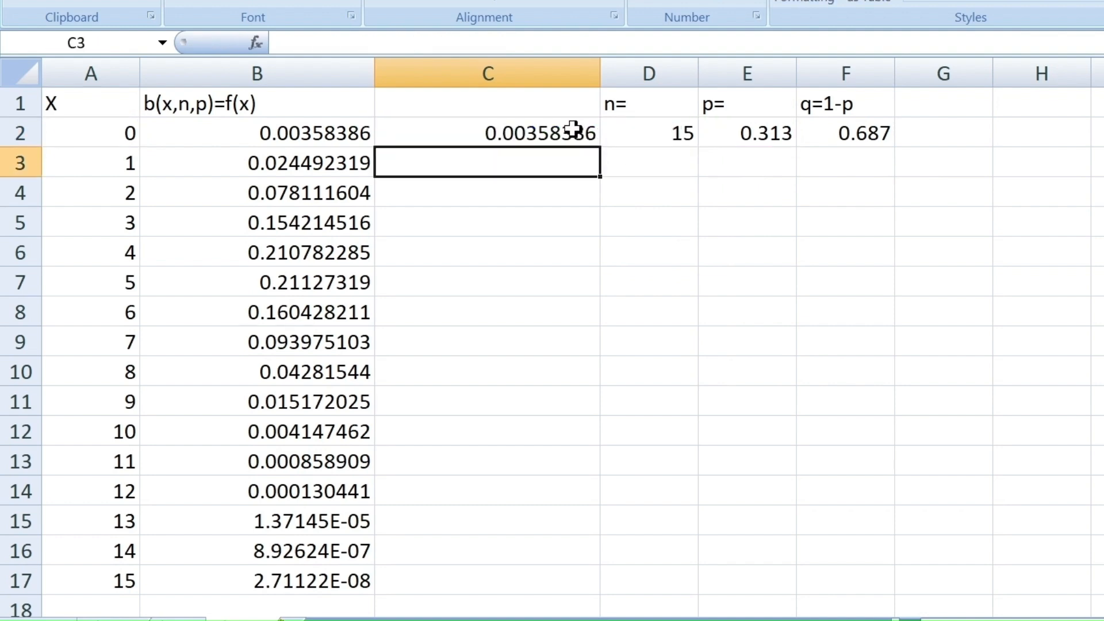
- Fill the C2 formula down through C17 and label cell C1 "F(x)"
left_click(573, 129)
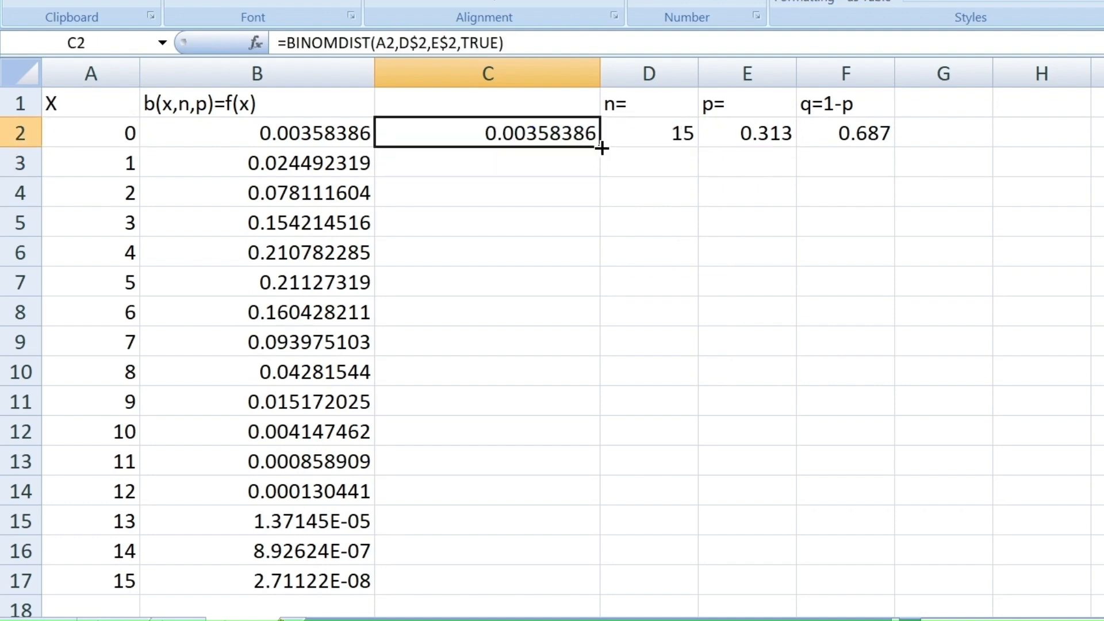
left_click_drag(601, 149, 587, 585)
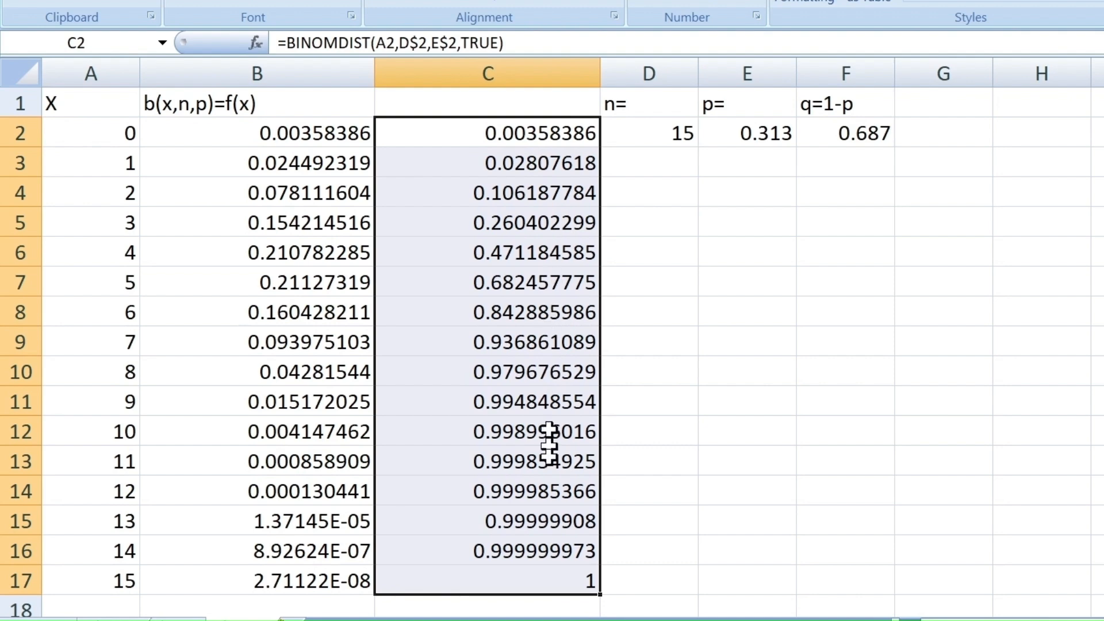
key("Up")
type("F")
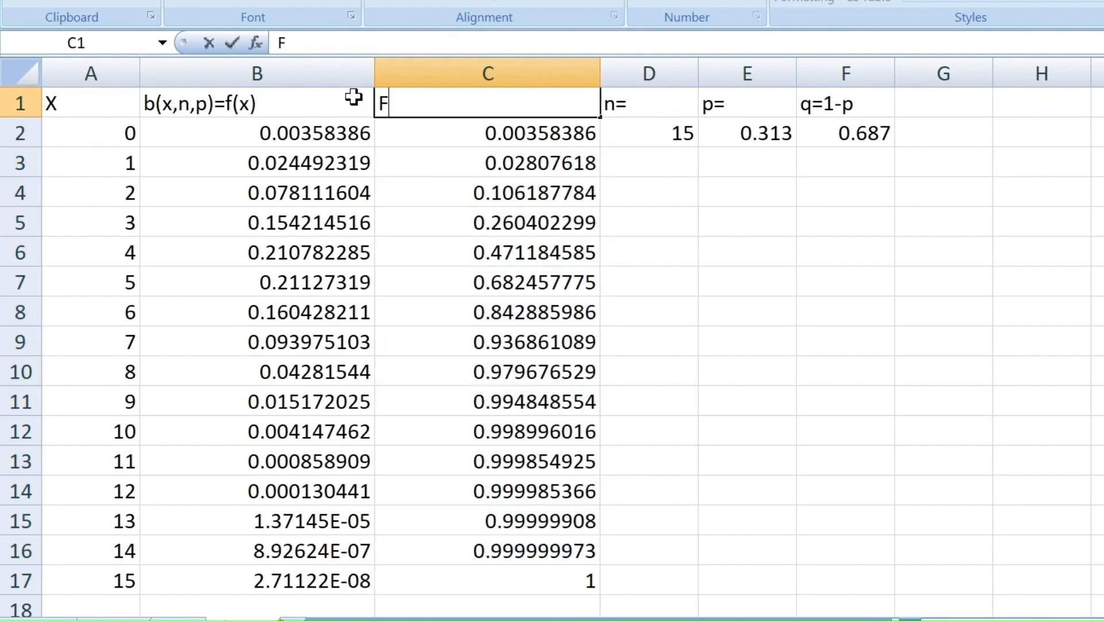
type("(x)")
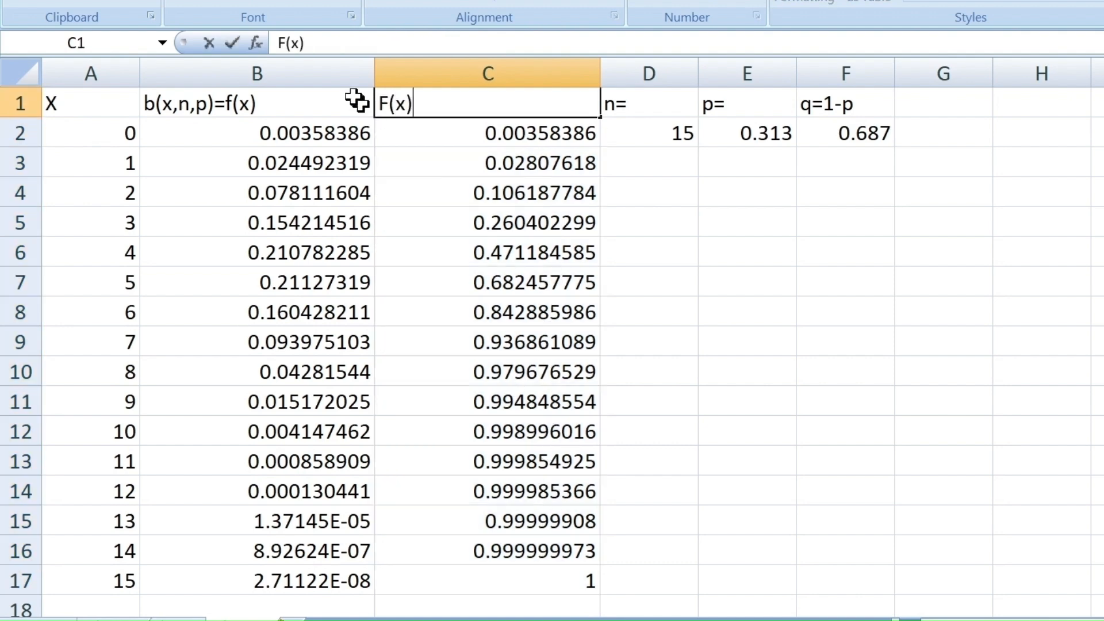
left_click(681, 186)
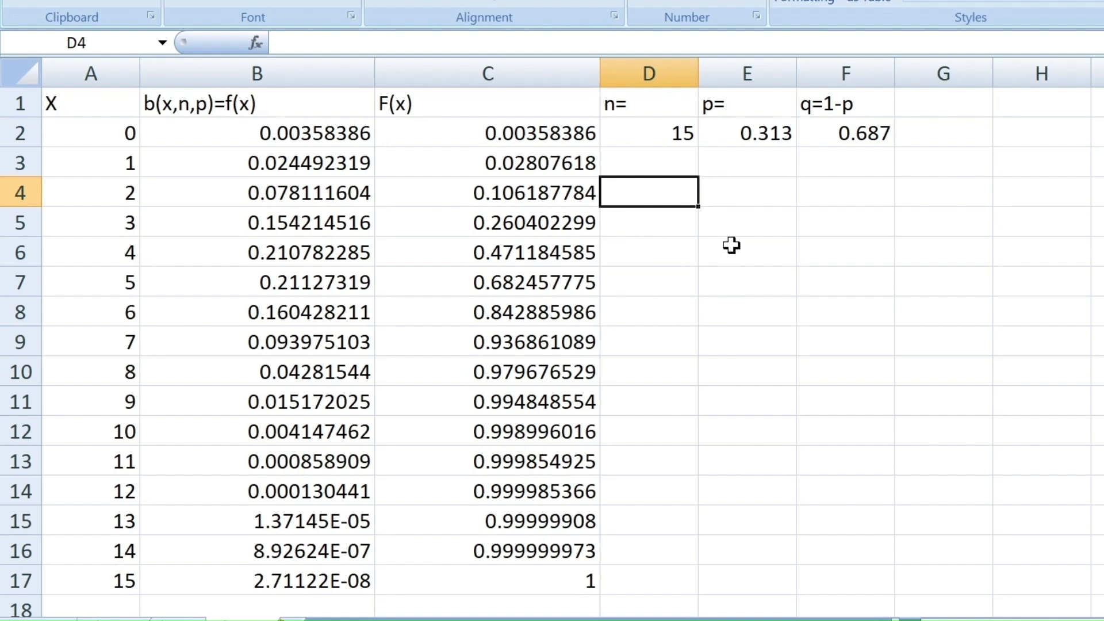
- Calculate the distribution's mean in cell E6 with the formula =D2*E2
left_click(721, 258)
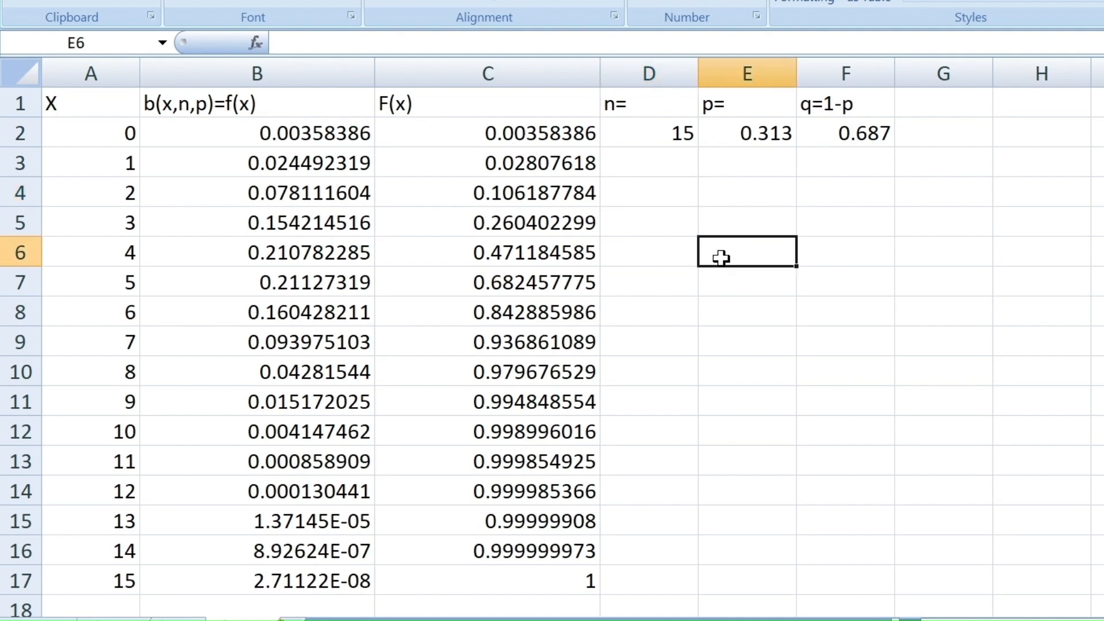
type("=")
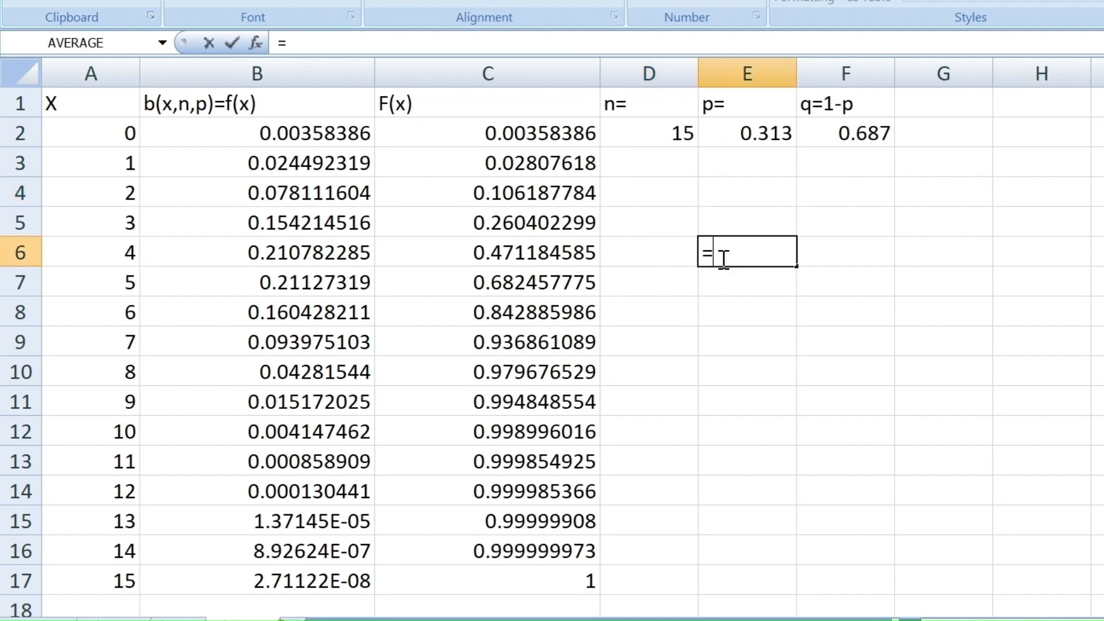
left_click(666, 132)
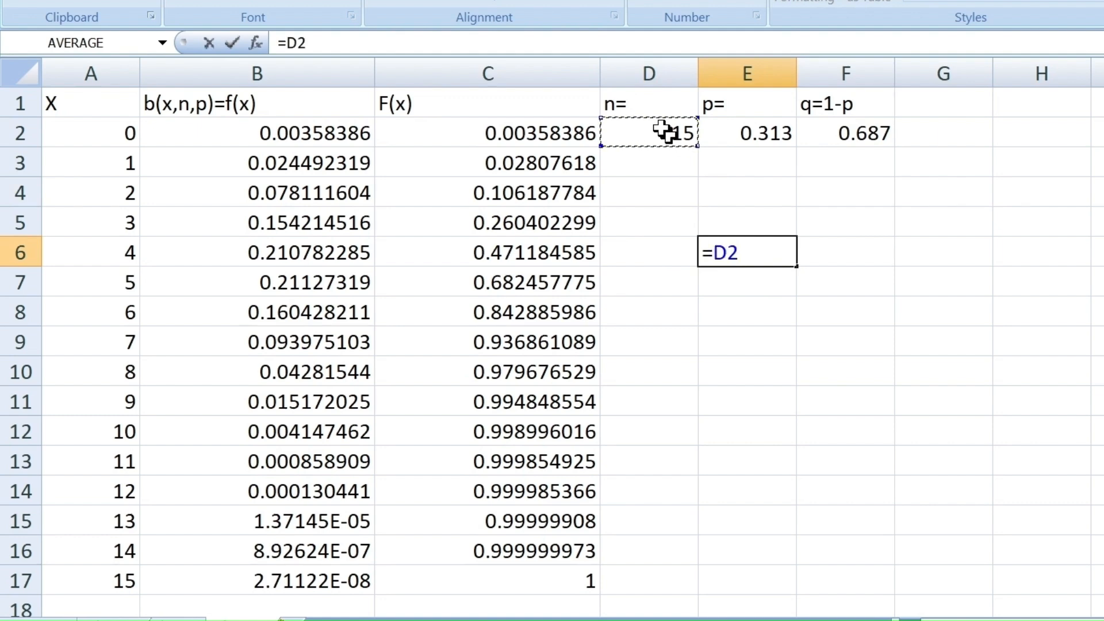
type("*")
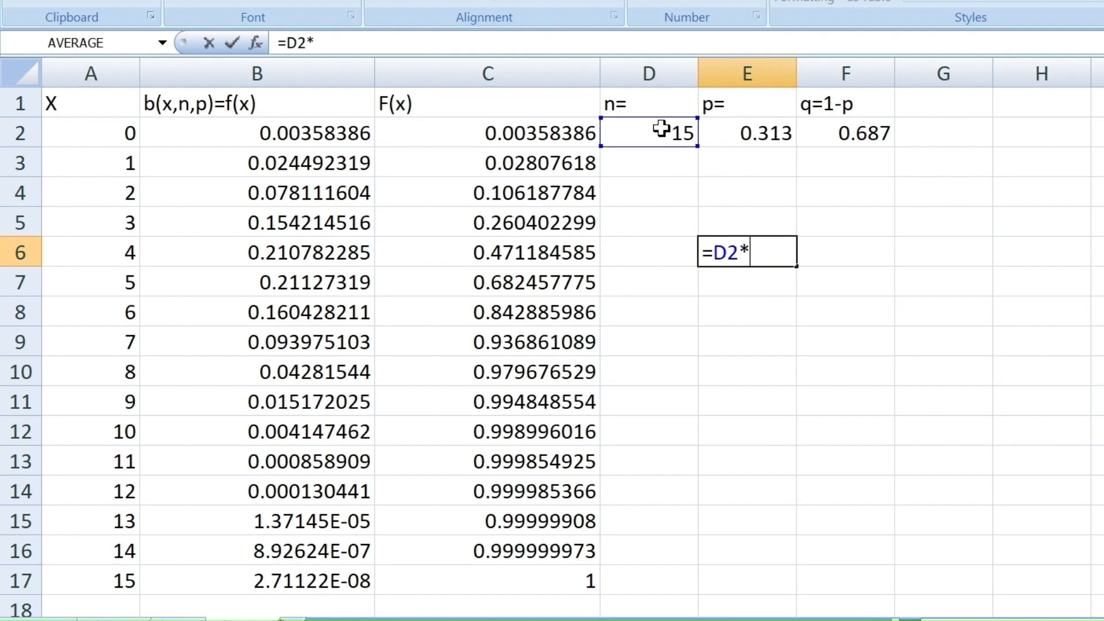
left_click(752, 132)
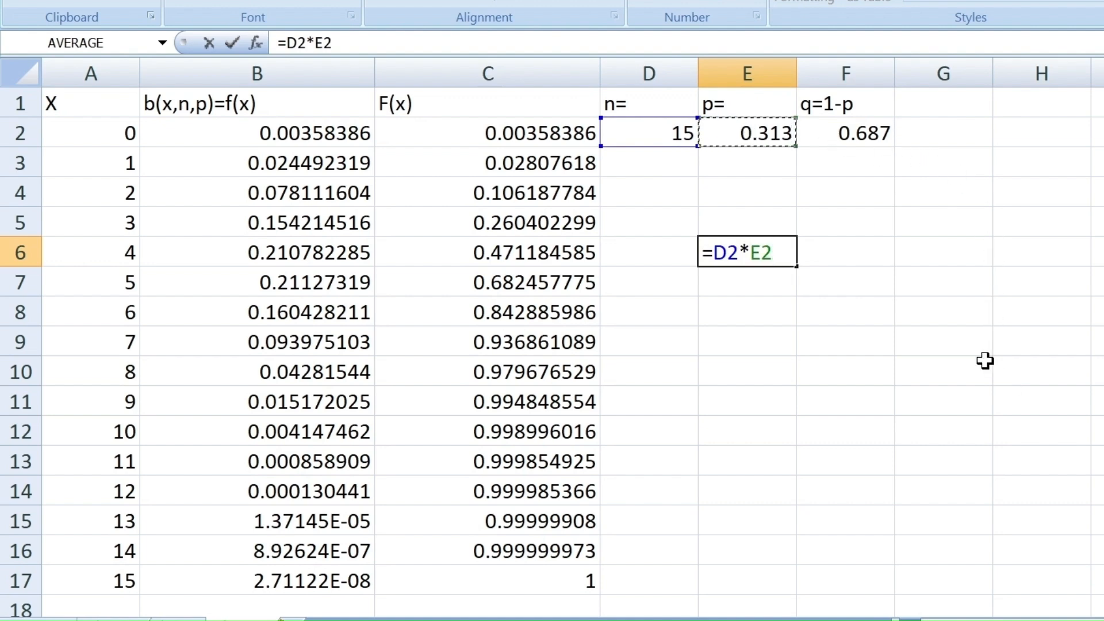
key("Return")
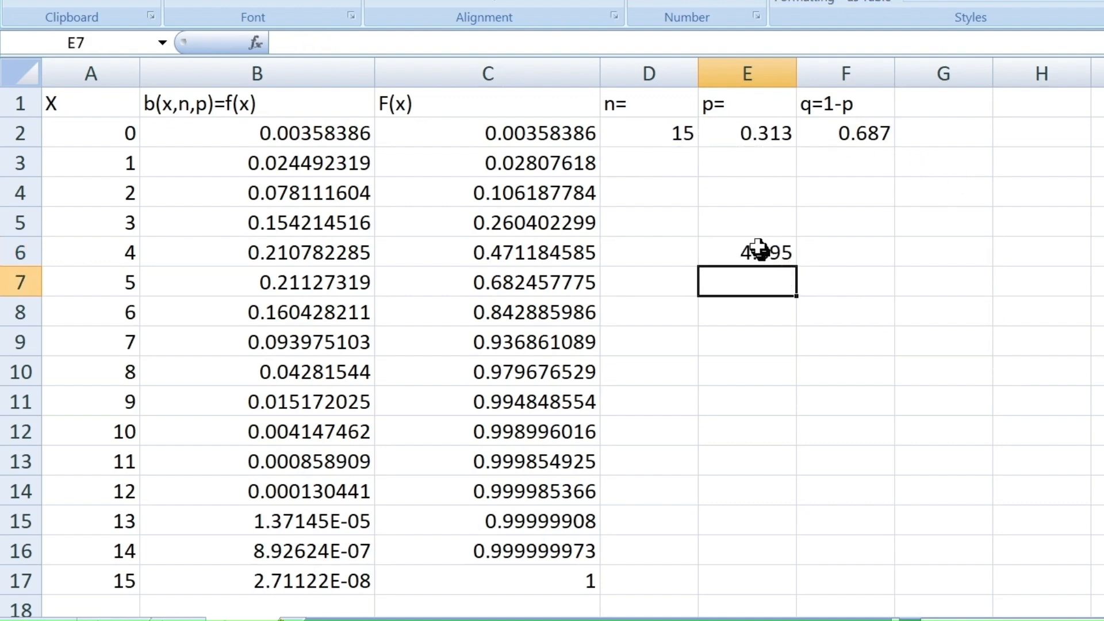
- Label cell D6 "Mean=" and cell D7 "Variance="
left_click(731, 222)
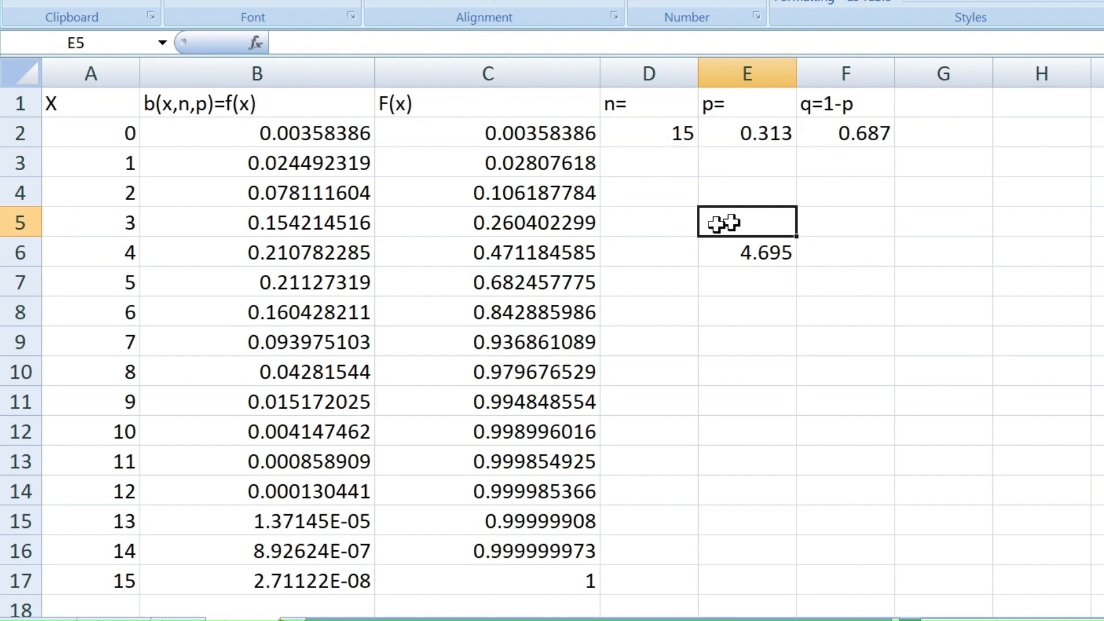
left_click(644, 255)
type("Mean=")
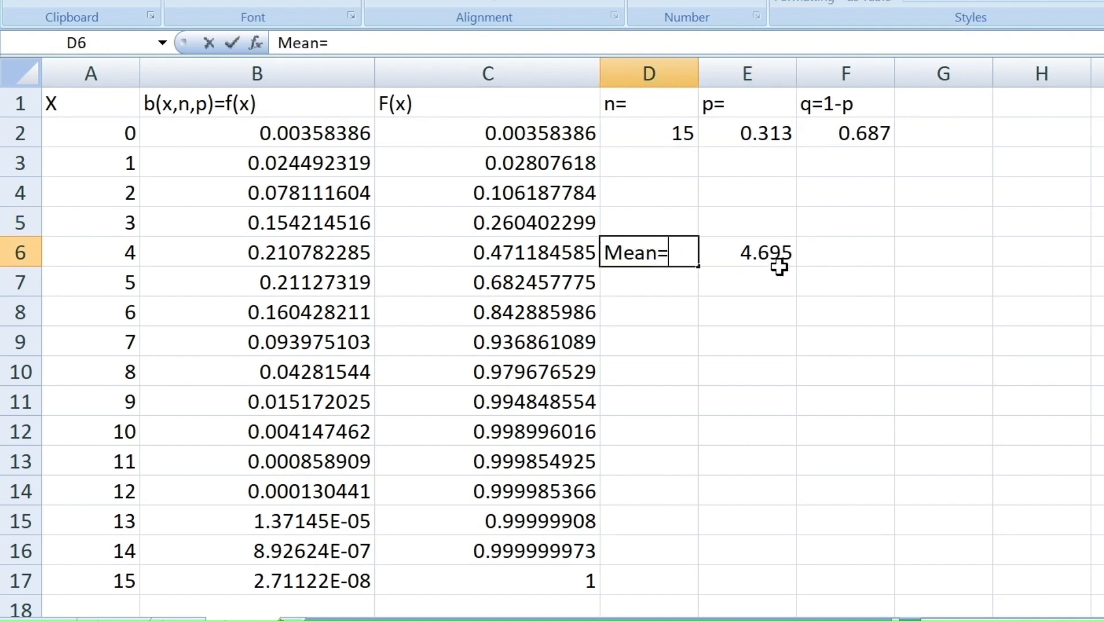
left_click(660, 294)
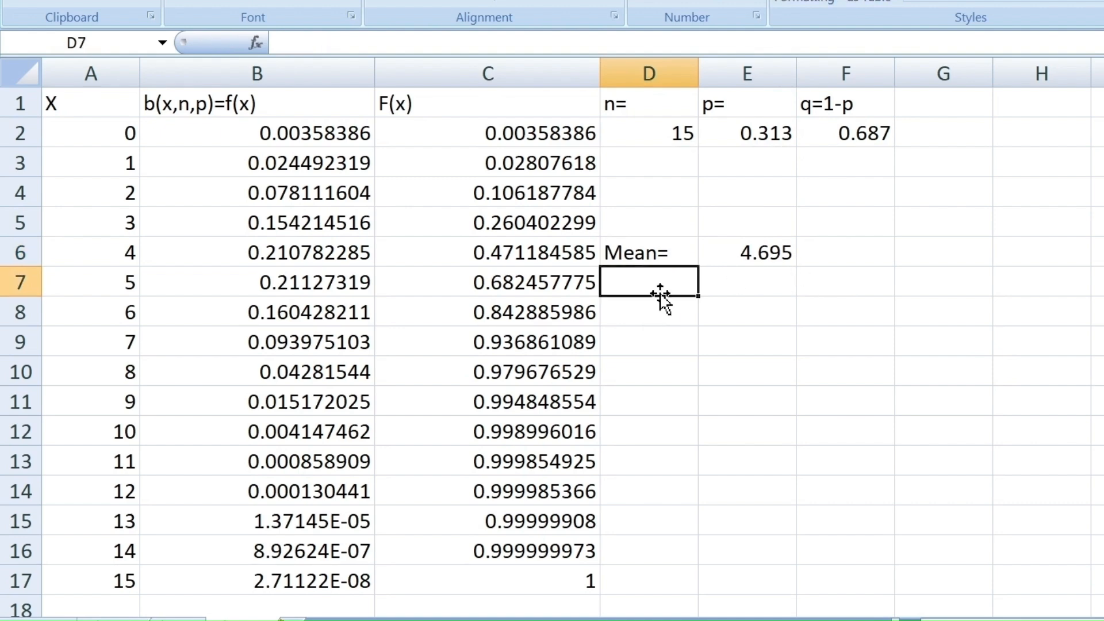
type("Varia")
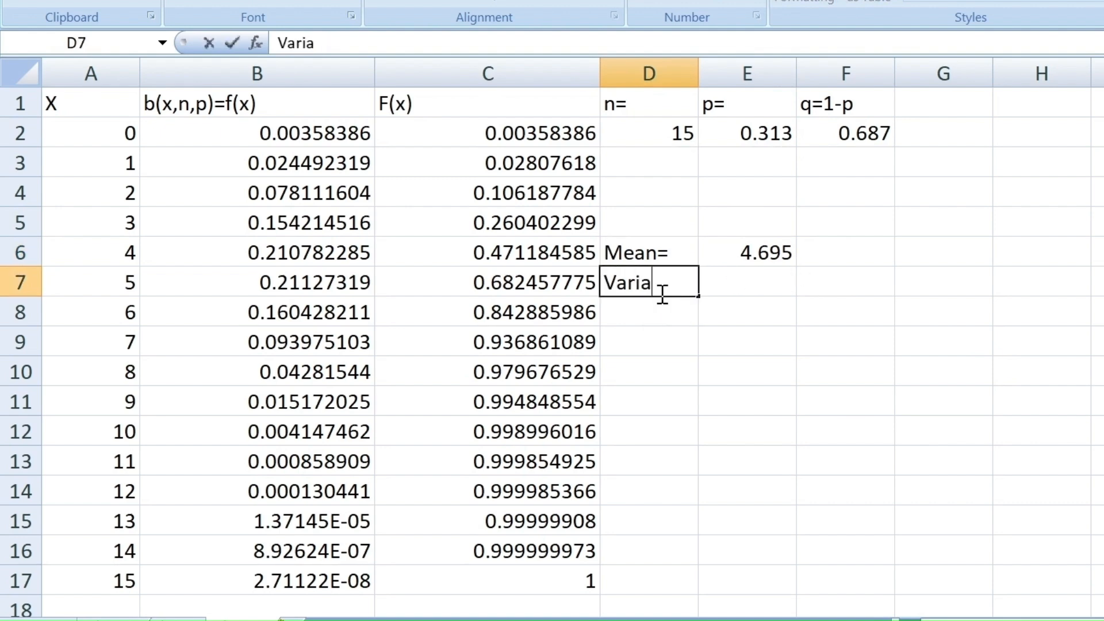
type("nce=")
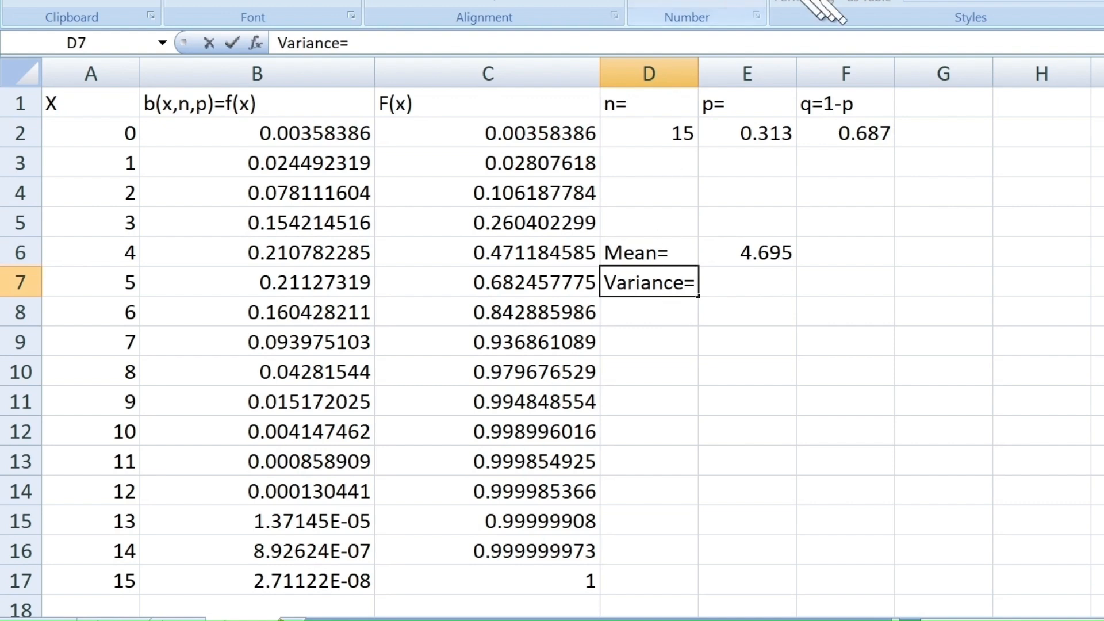
- Calculate the distribution's variance in cell E7 with the formula =D2*E2*F2
left_click(752, 282)
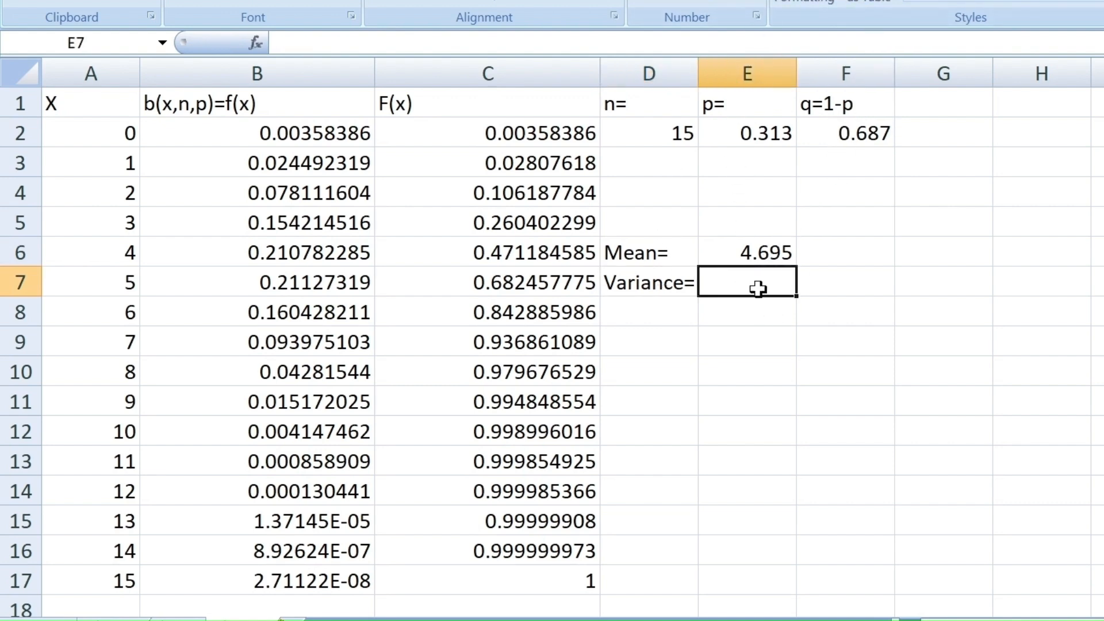
type("=")
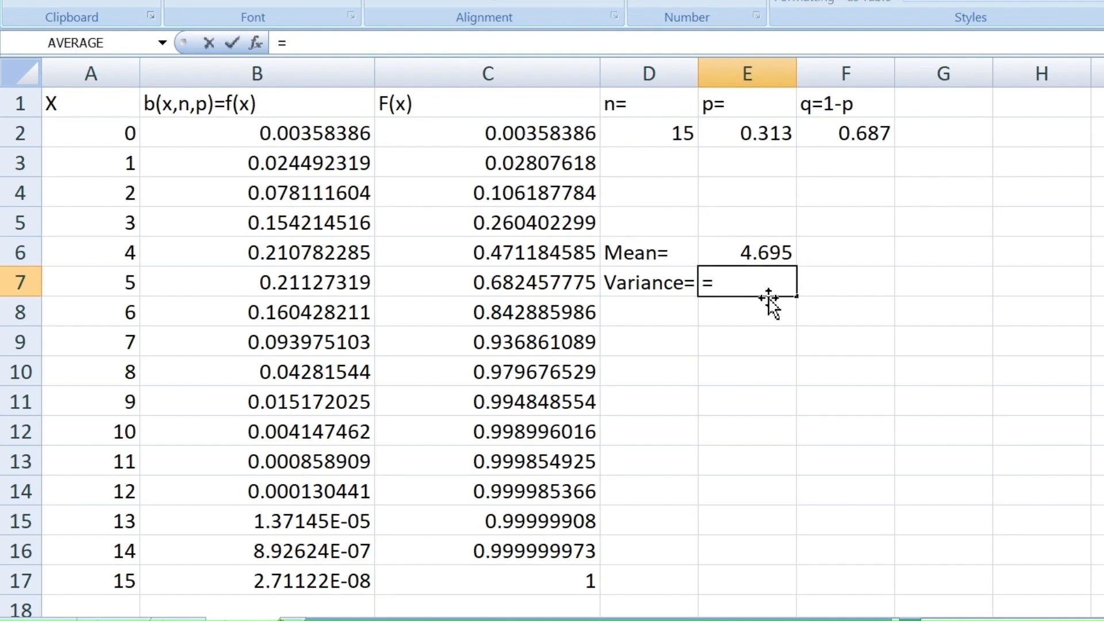
left_click(661, 136)
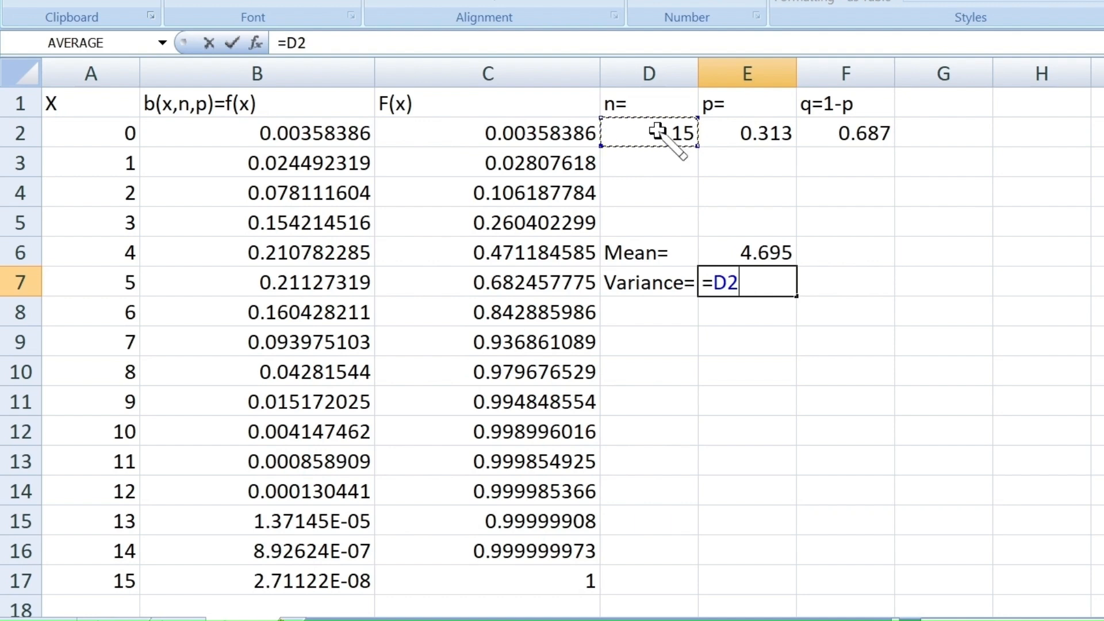
type("*")
left_click(747, 131)
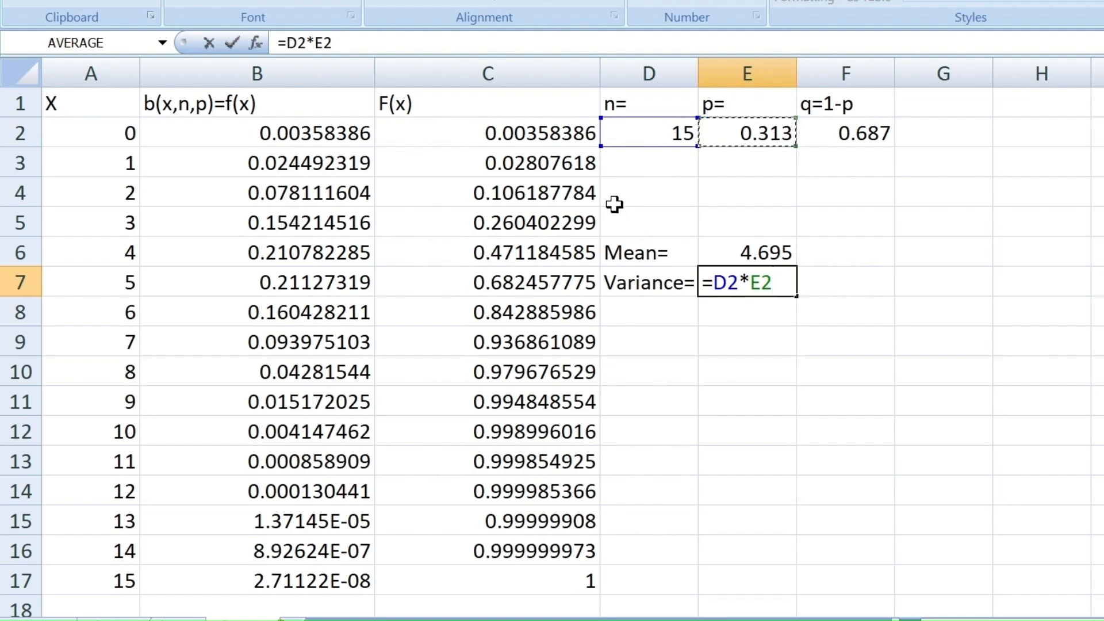
type("*")
left_click(840, 133)
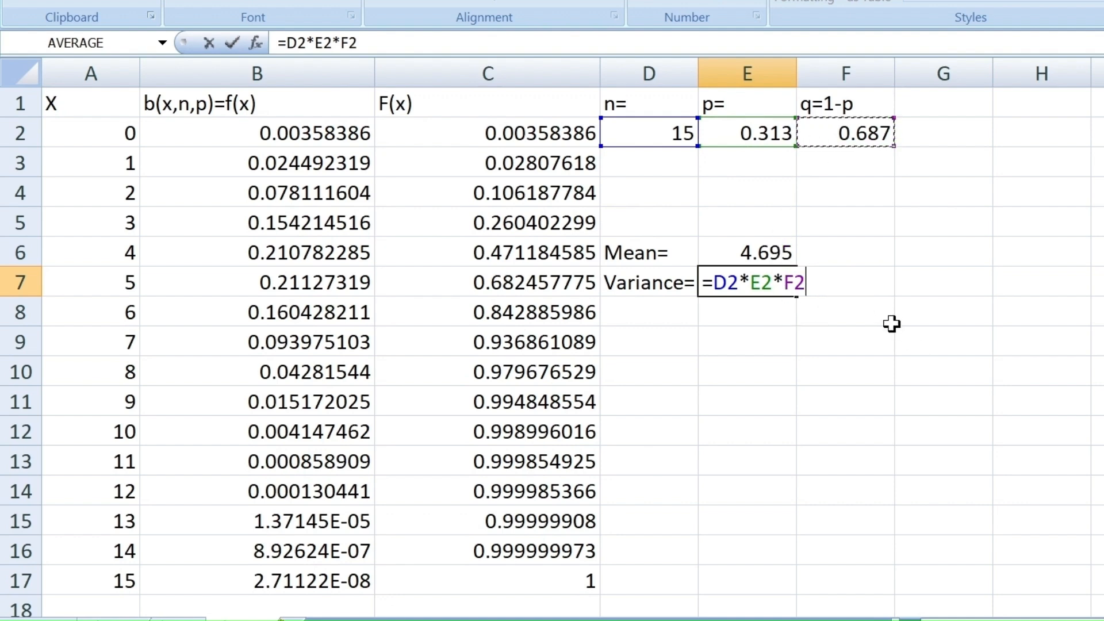
key("Return")
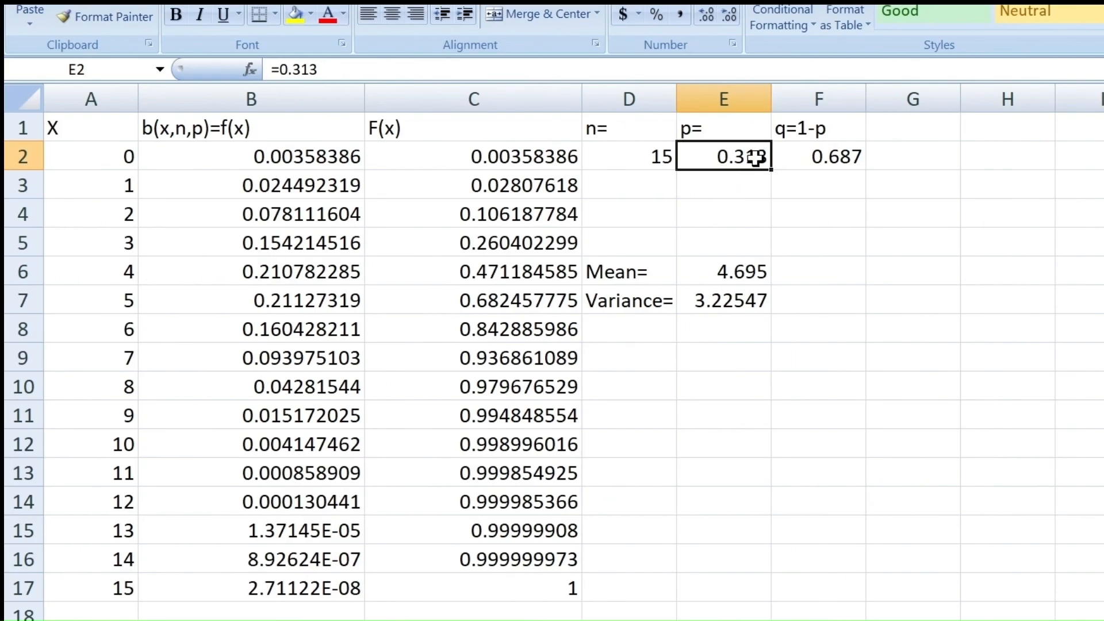
- Set the success probability p in cell E2 to 0.337
type("0.")
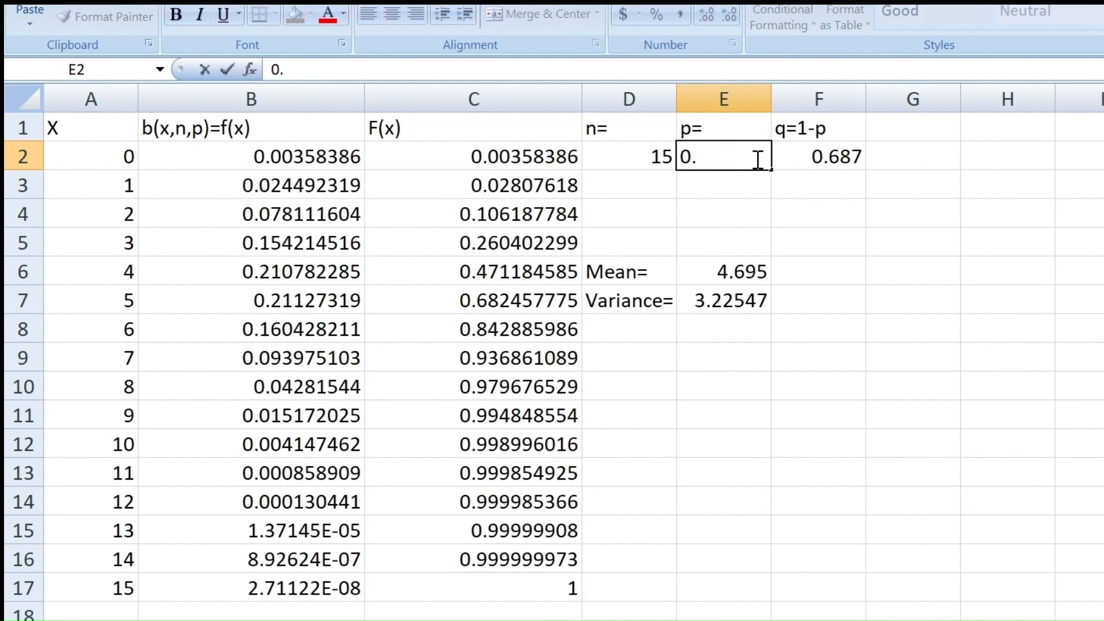
type("337")
key("Return")
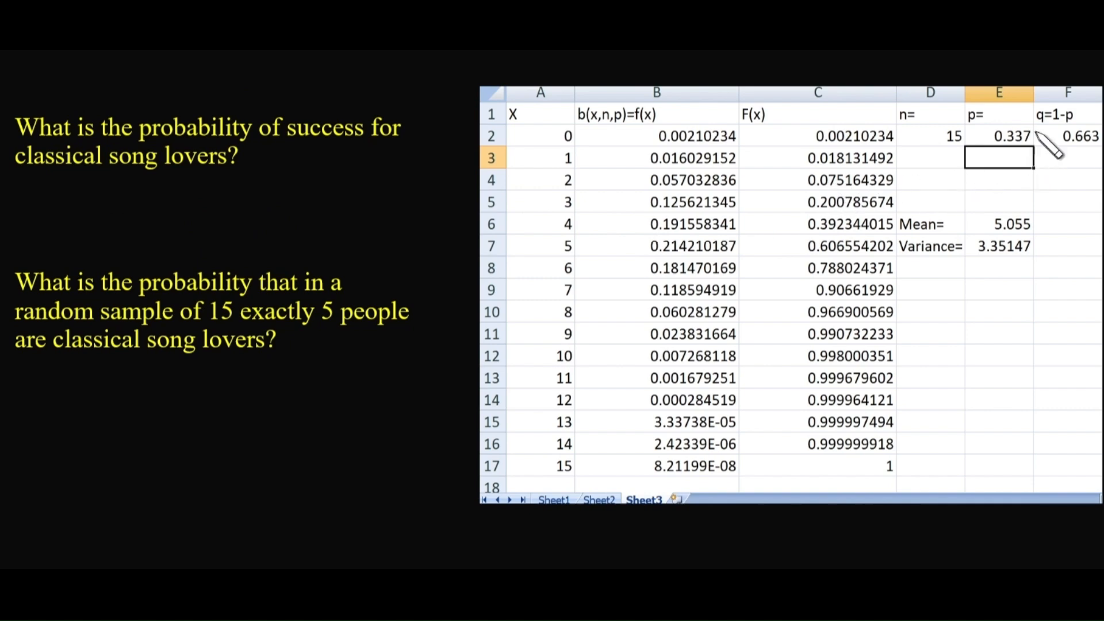
mouse_move(1034, 125)
left_mouse_down()
mouse_move(990, 133)
mouse_move(1000, 167)
mouse_move(1040, 125)
left_mouse_up()
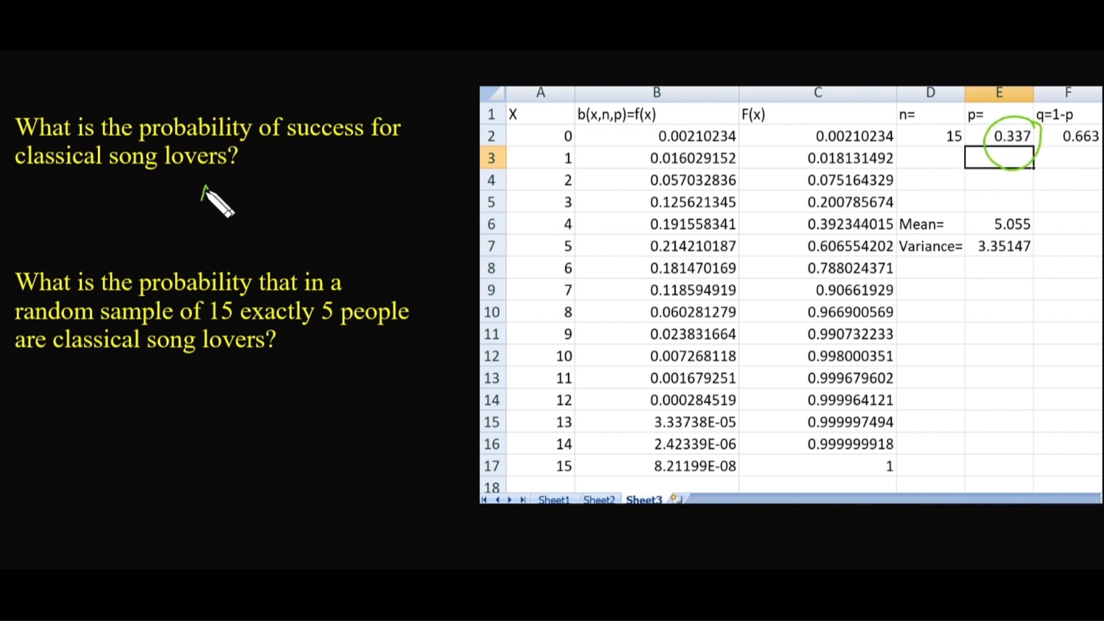
mouse_move(205, 186)
left_mouse_down()
mouse_move(230, 204)
mouse_move(260, 195)
mouse_move(269, 214)
mouse_move(296, 220)
left_mouse_up()
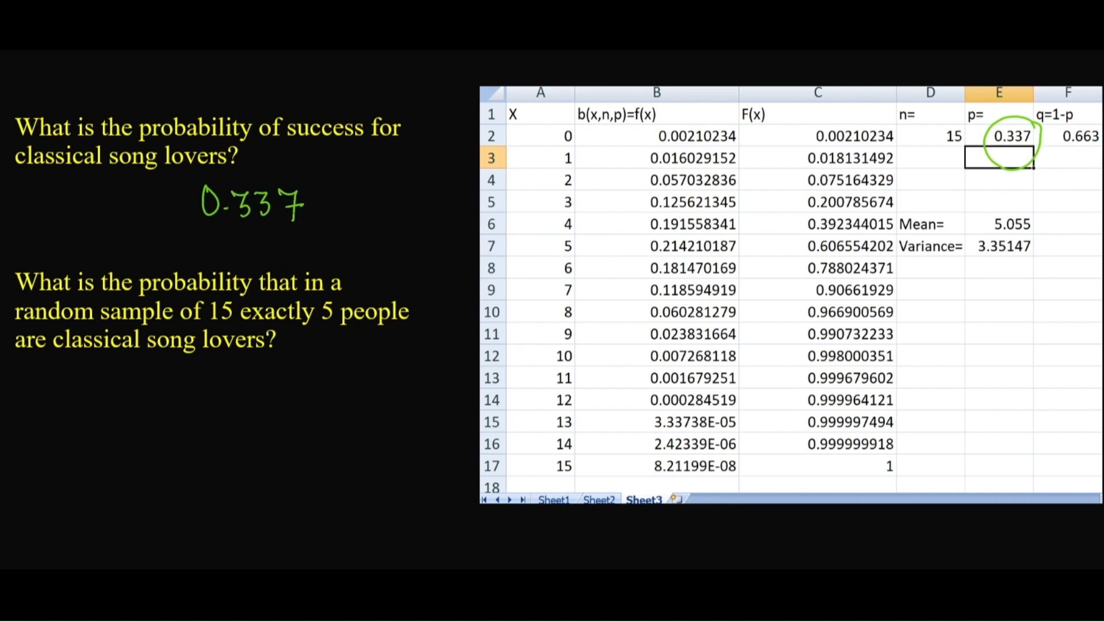